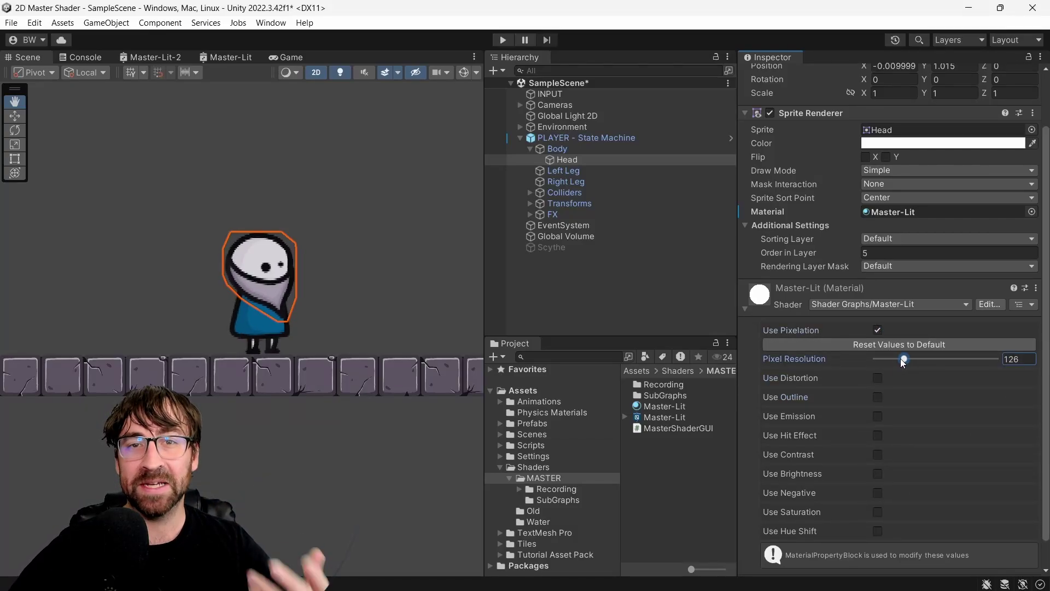
# - Set the Head material's Pixel Resolution to about 76, enable Distortion and Outline, and turn Pixelation off
pyautogui.moveTo(903, 362); pyautogui.dragTo(883, 360)
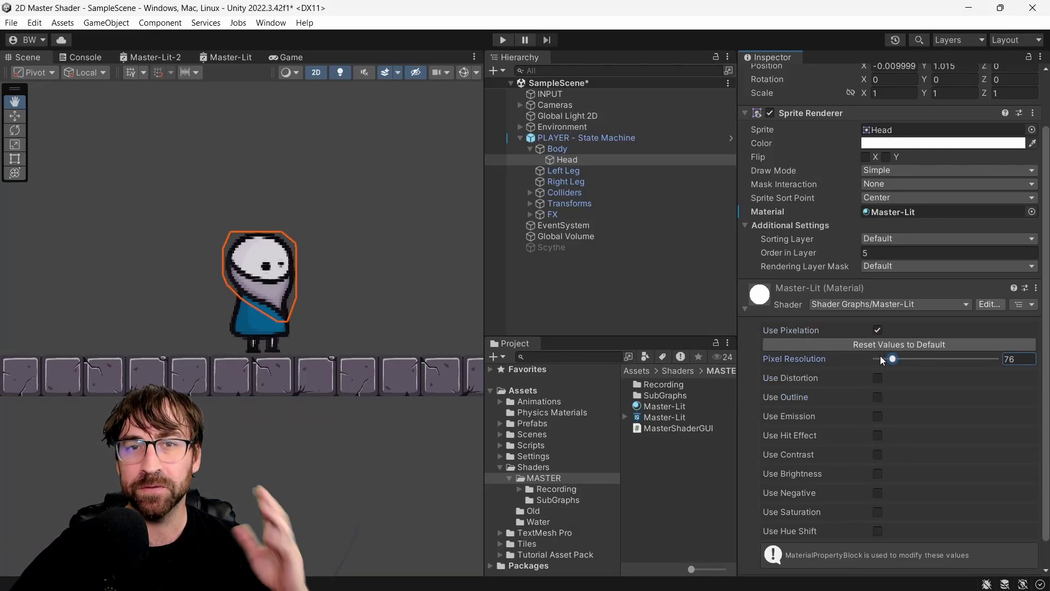
pyautogui.click(878, 378)
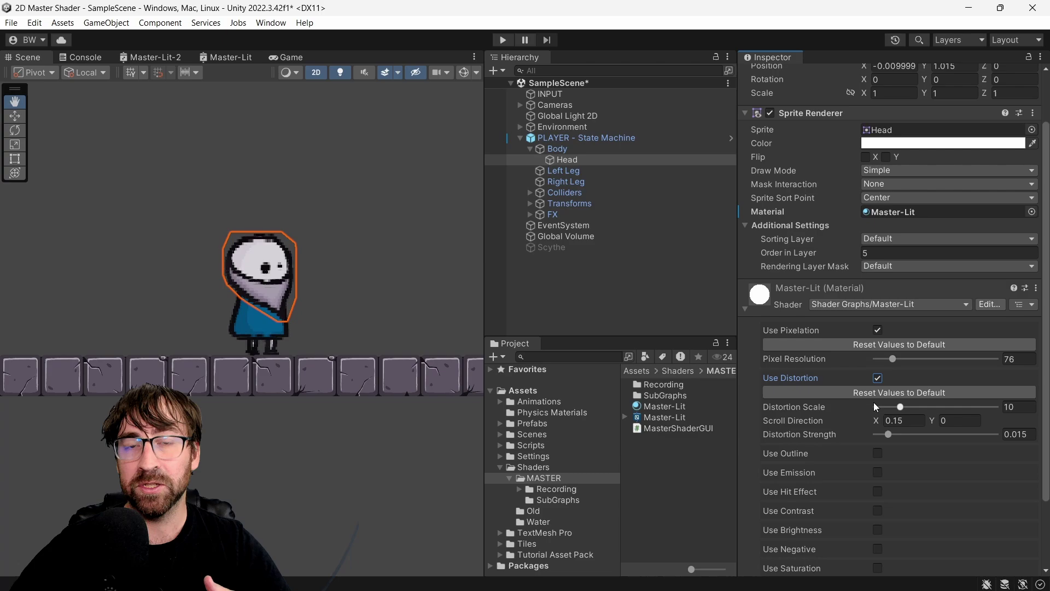
pyautogui.click(878, 453)
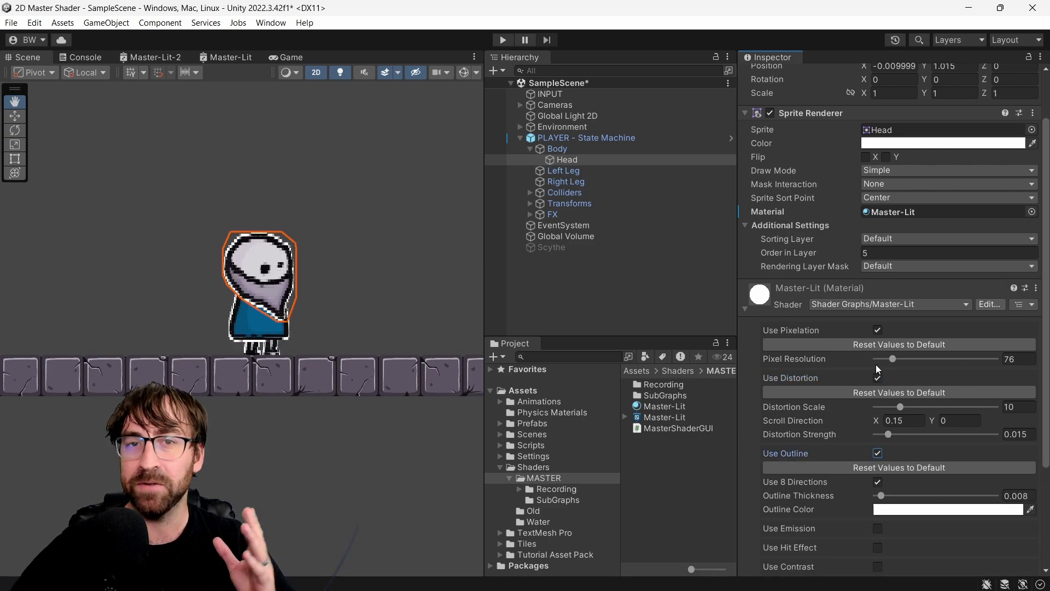
pyautogui.click(878, 330)
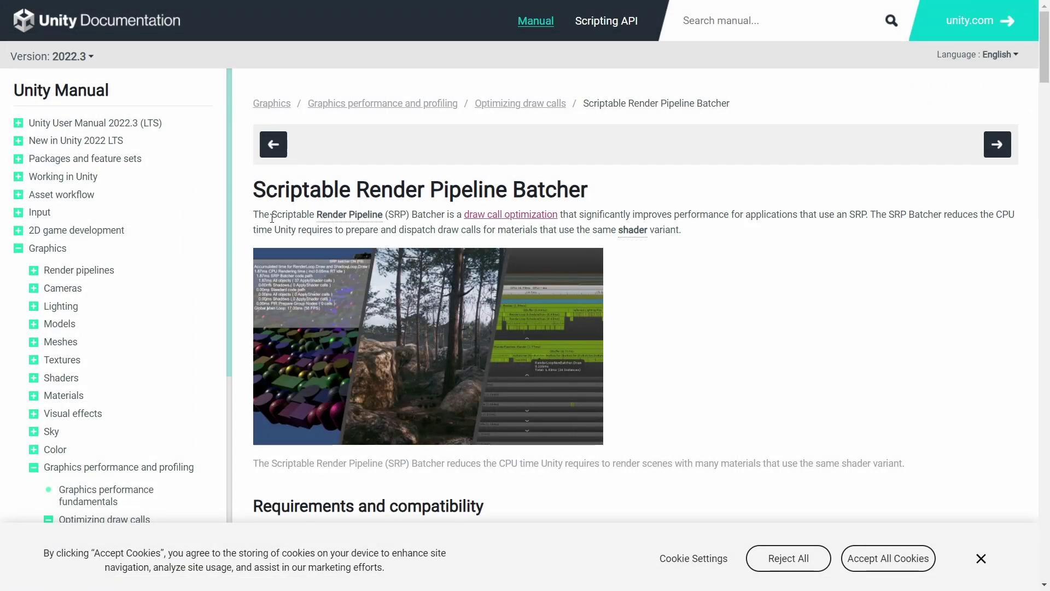
# - Switch to the Unity Manual and highlight the opening sentence about the Scriptable Render Pipeline Batcher
pyautogui.moveTo(272, 219); pyautogui.dragTo(447, 211)
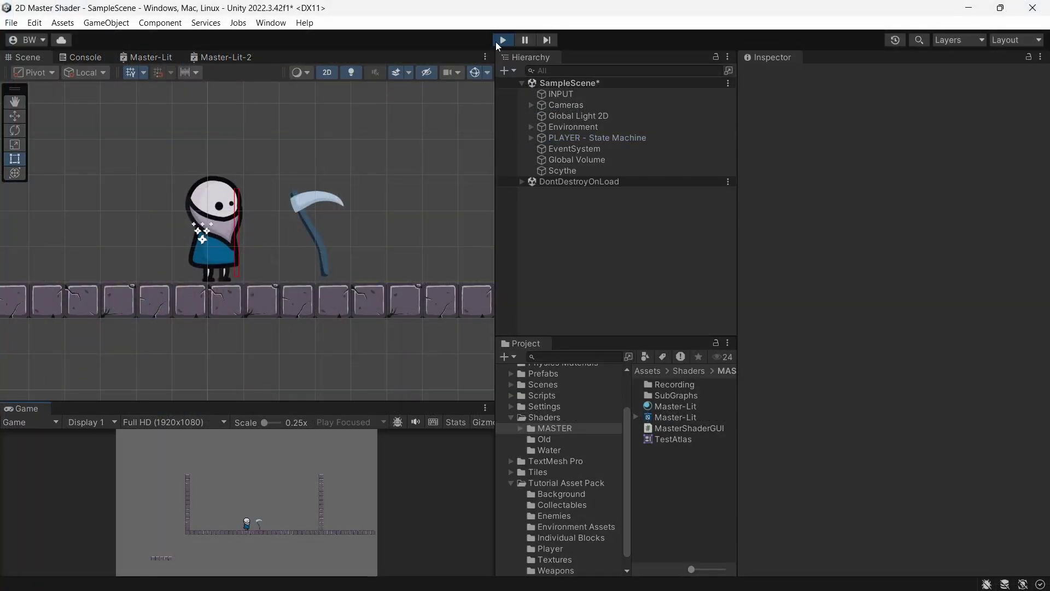
# - Switch to the Unity editor, open the Frame Debugger and enable it for the running scene
pyautogui.click(270, 23)
pyautogui.moveTo(312, 242)
pyautogui.click(477, 274)
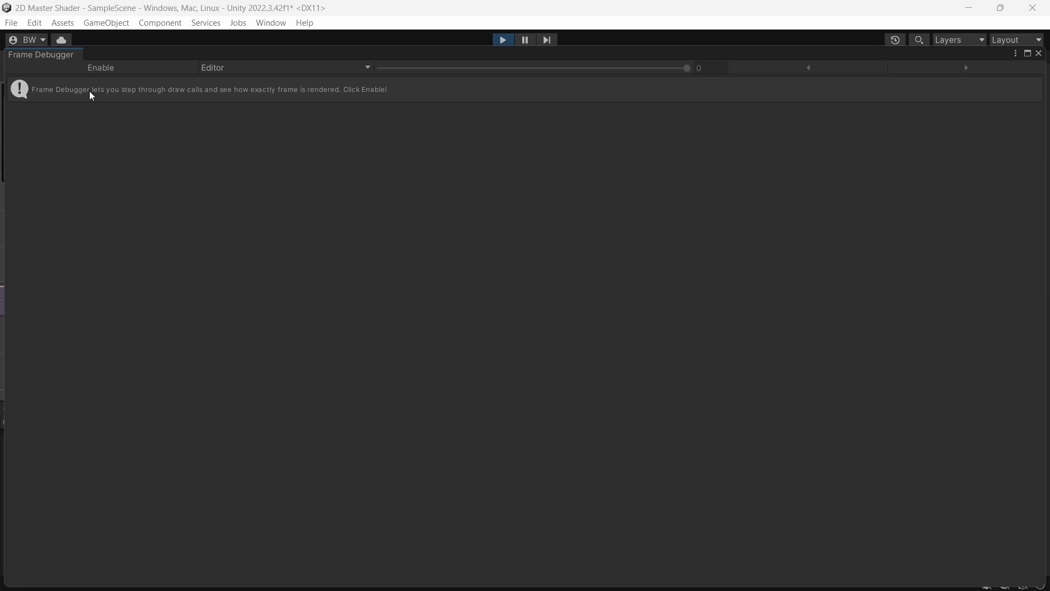
pyautogui.click(85, 68)
# - Expand Draw All Renderers and examine the two Draw Dynamic calls under the first RenderLoop.Draw
pyautogui.click(28, 151)
pyautogui.click(58, 227)
pyautogui.click(58, 227)
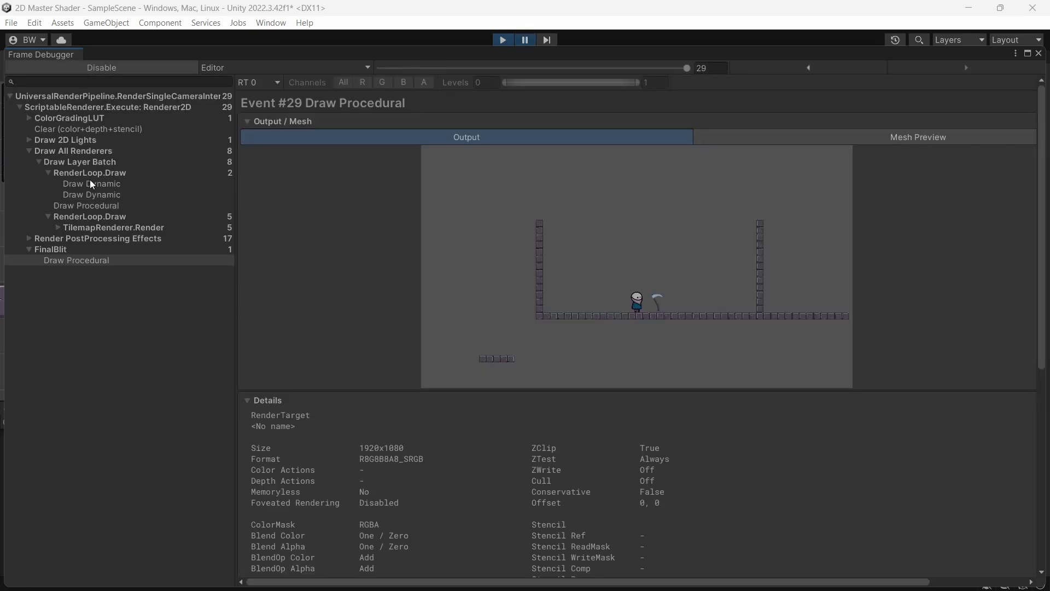
pyautogui.click(90, 184)
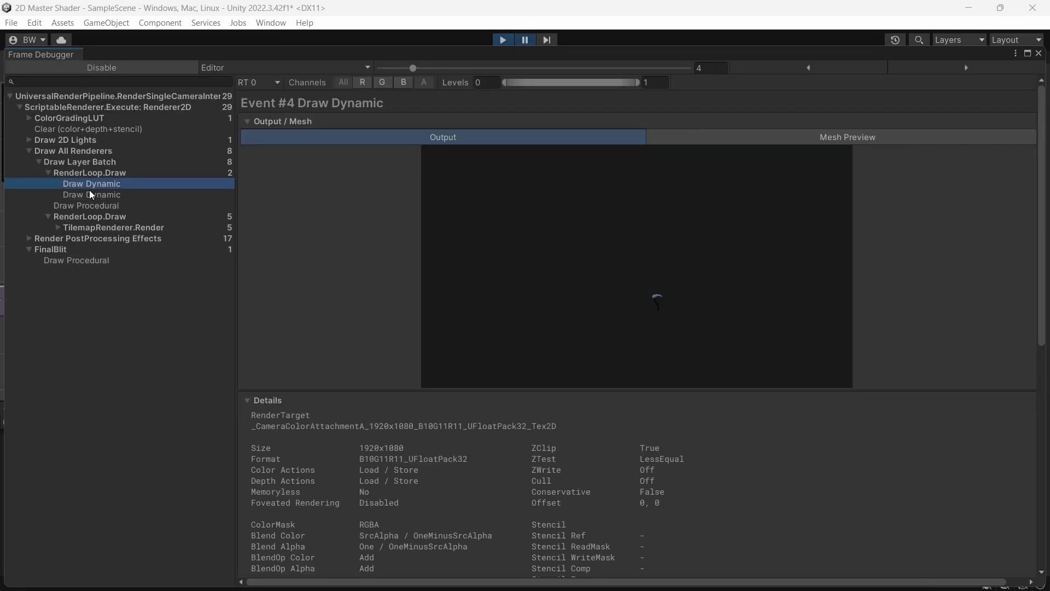
pyautogui.click(90, 192)
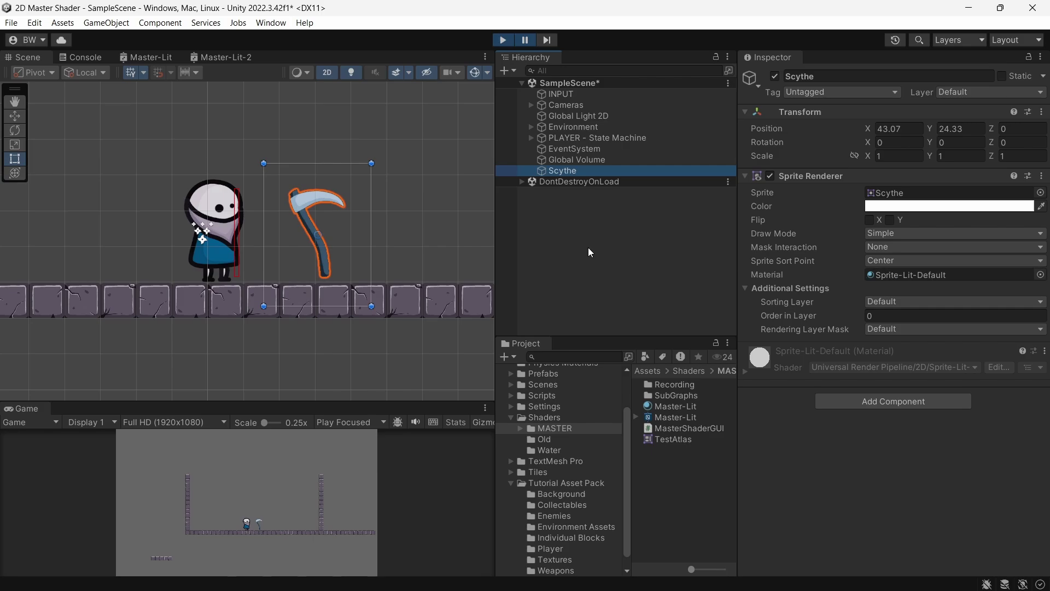
# - Check the Body object under PLAYER - State Machine and assign the Master-Lit material to the Scythe's Sprite Renderer
pyautogui.click(531, 138)
pyautogui.click(540, 149)
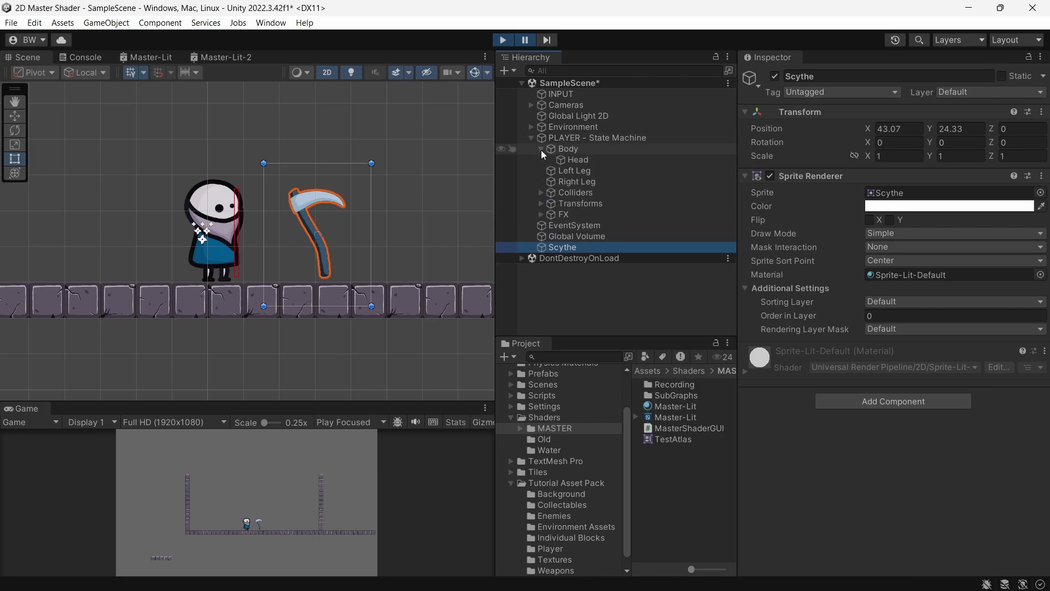
pyautogui.click(570, 149)
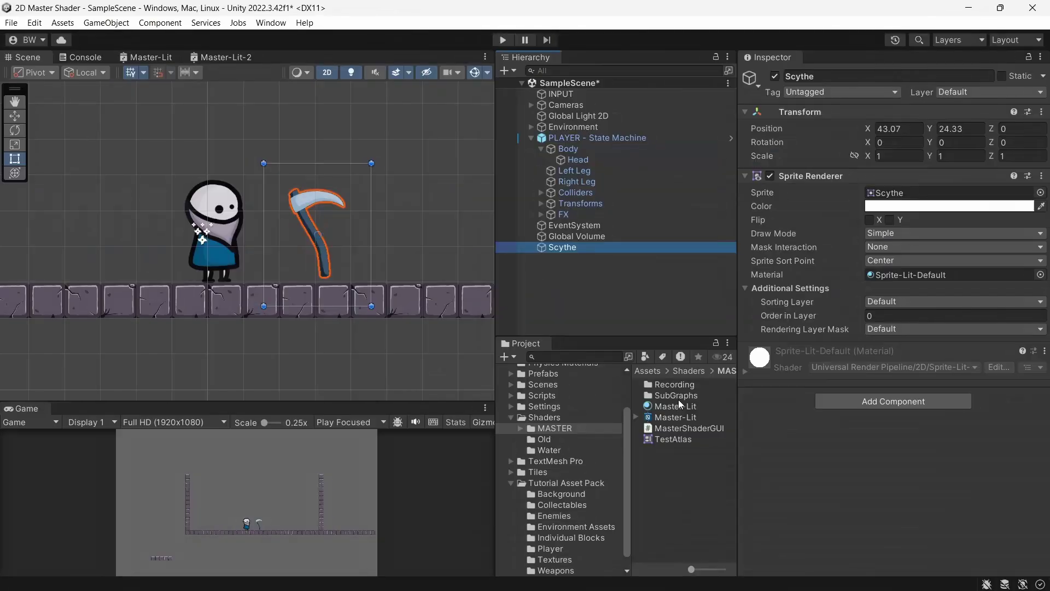
pyautogui.moveTo(678, 405); pyautogui.dragTo(880, 276)
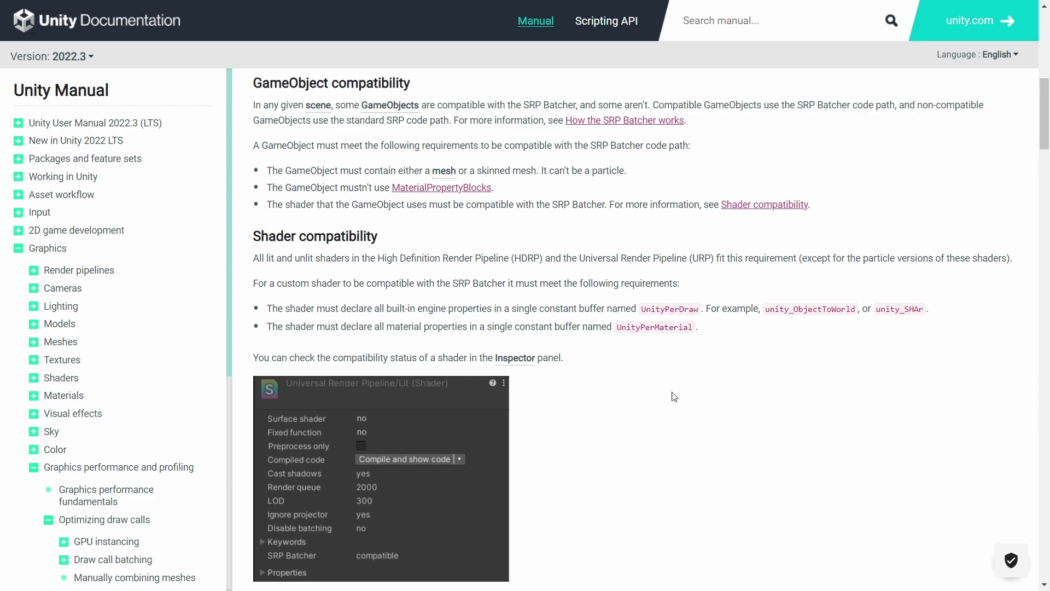
# - Switch to the Unity Manual and highlight the GameObject compatibility and Shader compatibility headings
pyautogui.moveTo(253, 83); pyautogui.dragTo(412, 83)
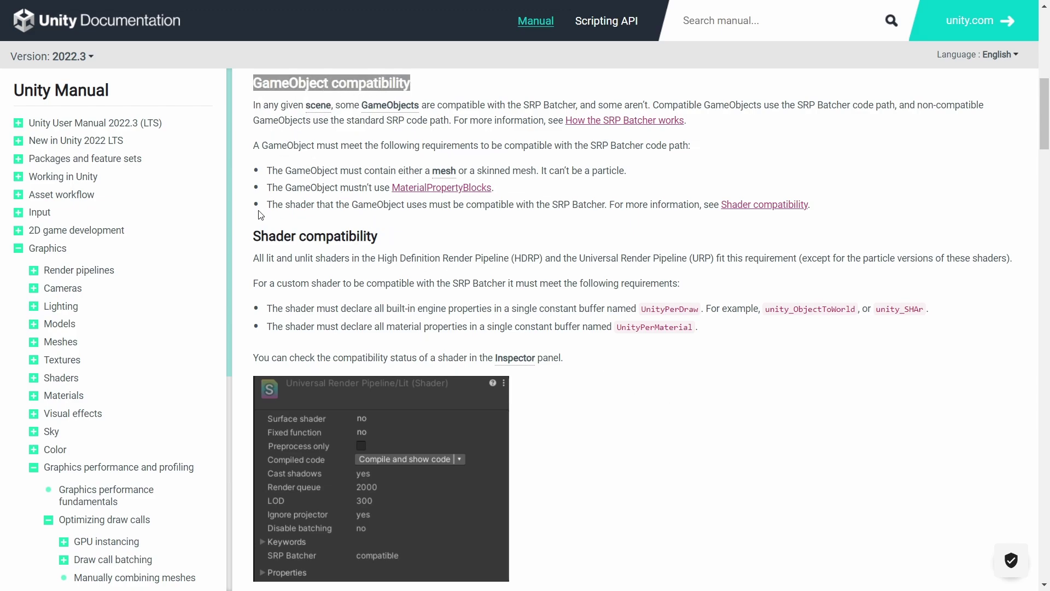
pyautogui.moveTo(254, 236); pyautogui.dragTo(378, 242)
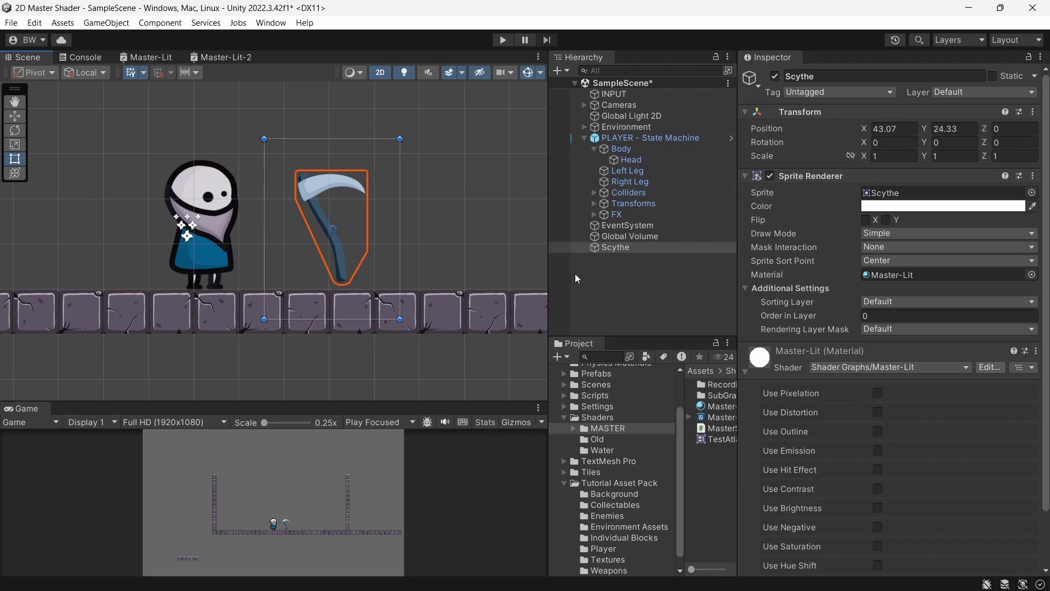
# - Preview Pixelation, Distortion and Outline on the Scythe's Master-Lit material, separately and combined, without keeping them enabled
pyautogui.click(881, 388)
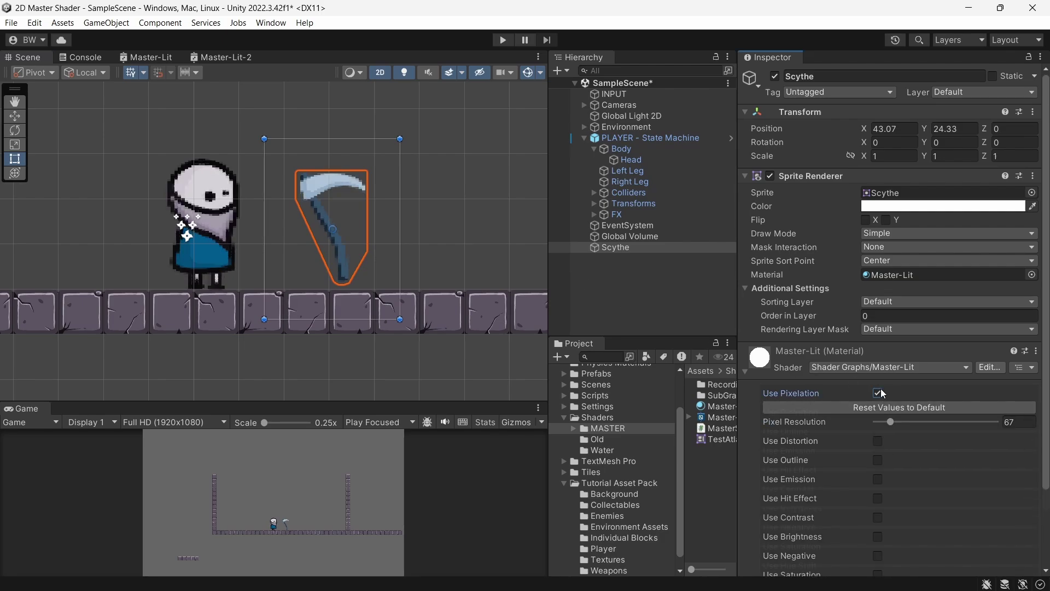
pyautogui.click(880, 389)
pyautogui.click(879, 412)
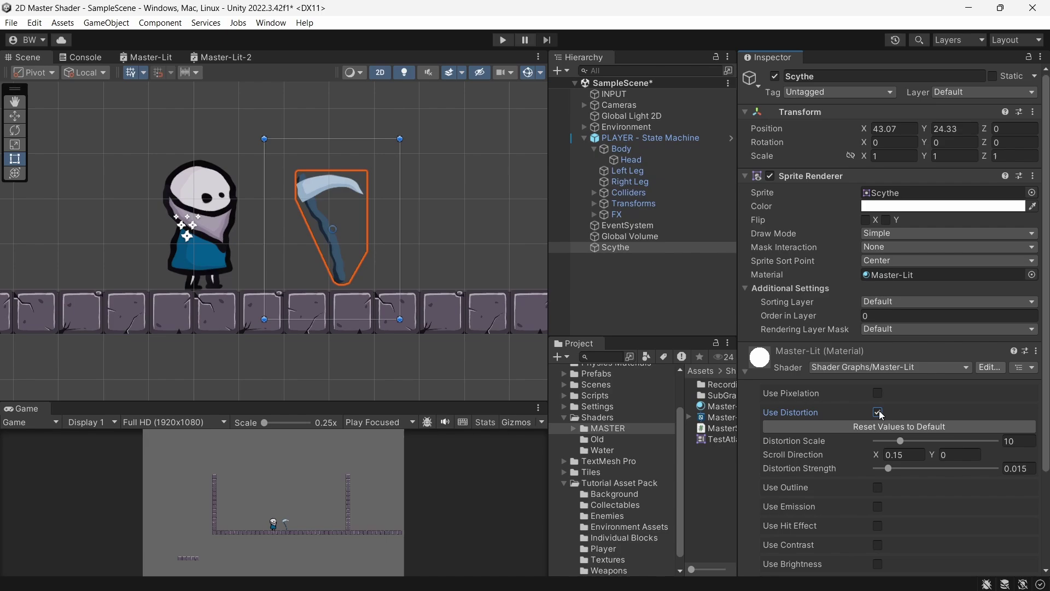
pyautogui.click(878, 411)
pyautogui.click(878, 431)
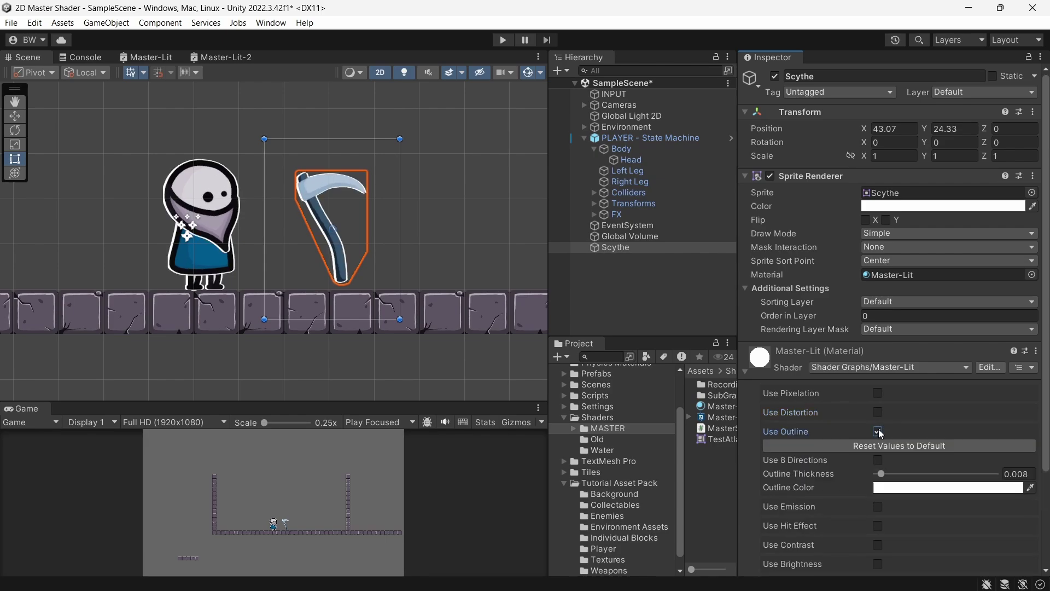
pyautogui.click(878, 412)
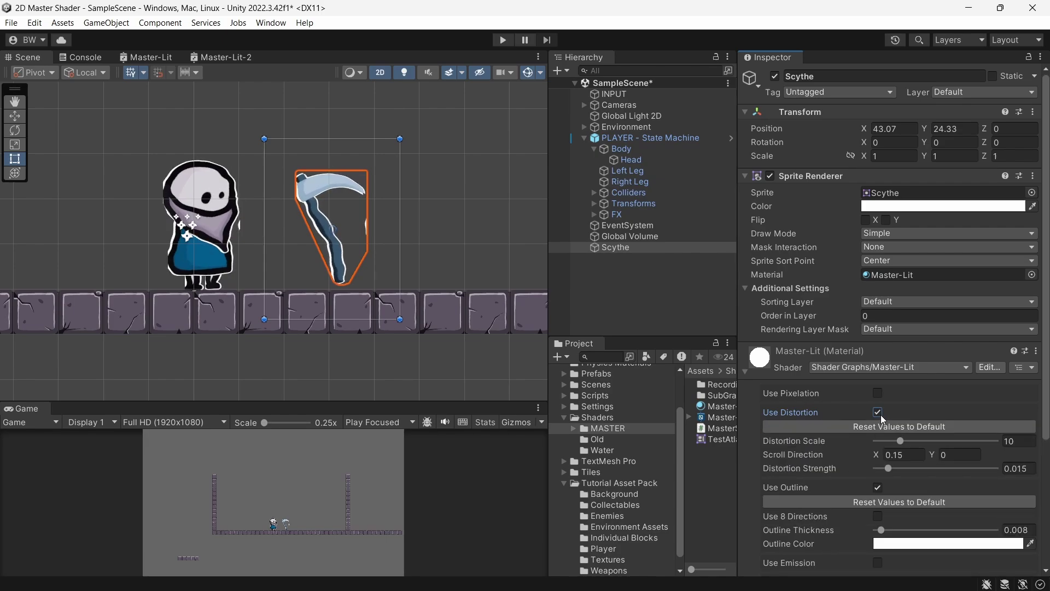
pyautogui.click(878, 393)
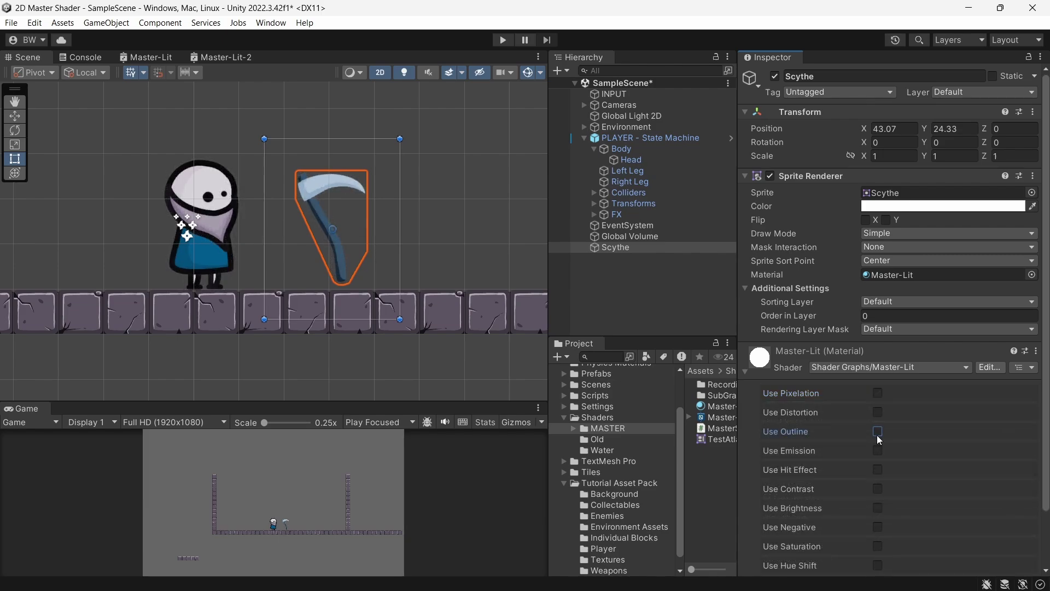
# - Preview Emission with varied multipliers and Hit Effect with varied blend amounts on the Scythe's material, turning each off again
pyautogui.click(879, 451)
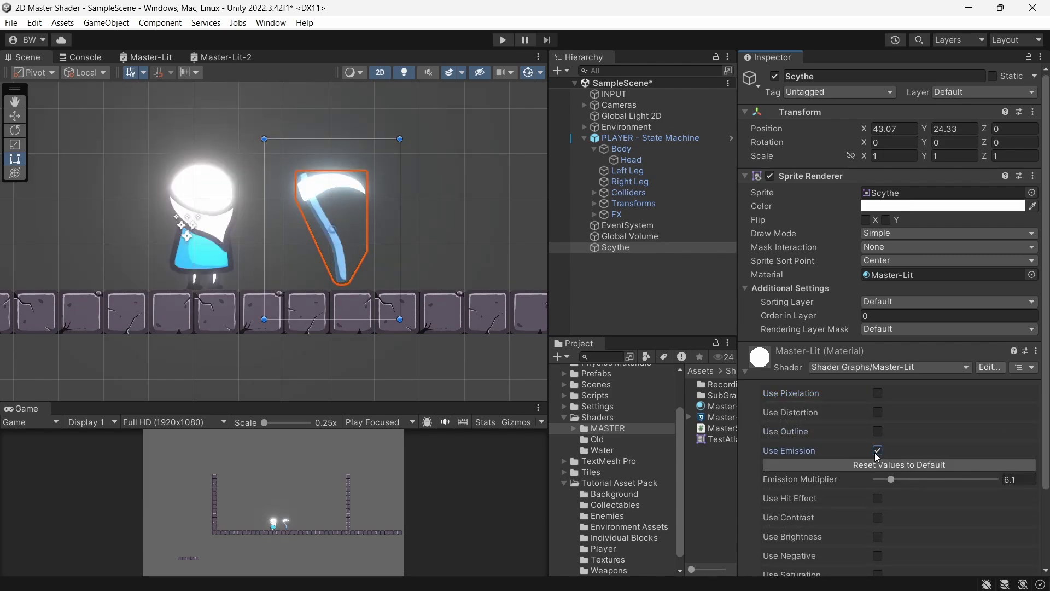
pyautogui.moveTo(900, 479)
pyautogui.mouseDown()
pyautogui.moveTo(919, 481)
pyautogui.moveTo(886, 478)
pyautogui.mouseUp()
pyautogui.click(877, 451)
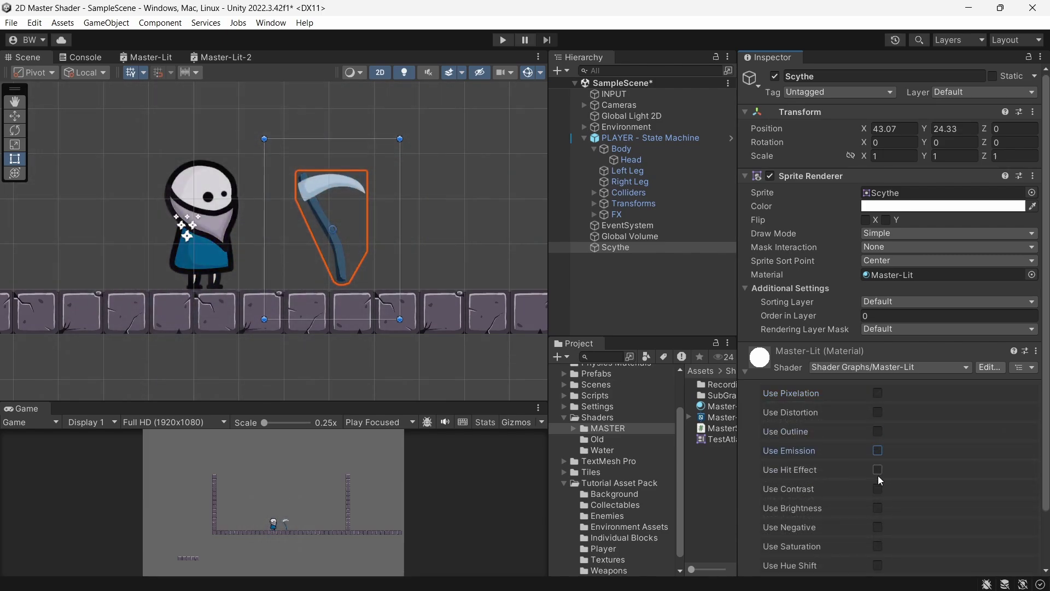
pyautogui.click(877, 471)
pyautogui.moveTo(877, 526); pyautogui.dragTo(833, 515)
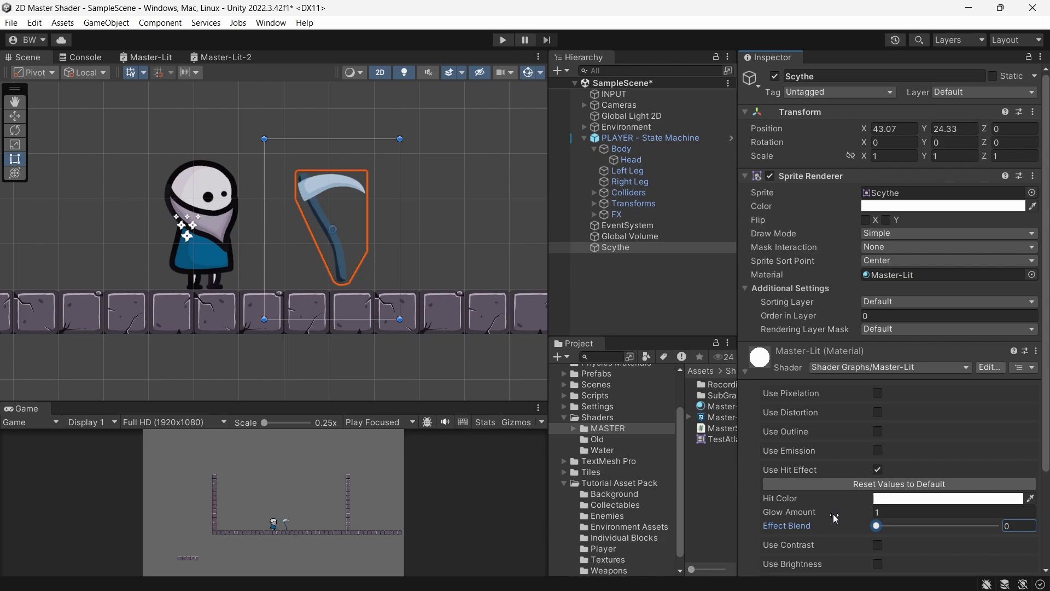
pyautogui.scroll(-3, 835, 517)
pyautogui.click(877, 406)
# - Preview the Contrast, Brightness and Negative effects on the Scythe's material with varied amounts, turning each off again
pyautogui.click(878, 426)
pyautogui.moveTo(905, 463)
pyautogui.mouseDown()
pyautogui.moveTo(941, 460)
pyautogui.moveTo(892, 462)
pyautogui.mouseUp()
pyautogui.click(878, 425)
pyautogui.click(878, 444)
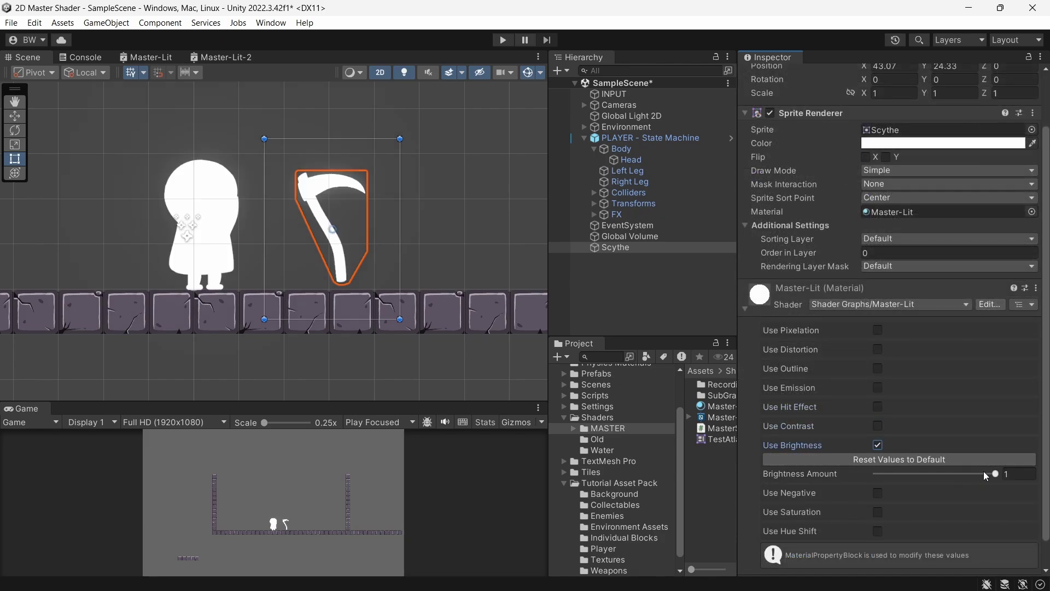
pyautogui.moveTo(986, 476); pyautogui.dragTo(1008, 493)
pyautogui.click(878, 445)
pyautogui.click(878, 464)
pyautogui.click(878, 464)
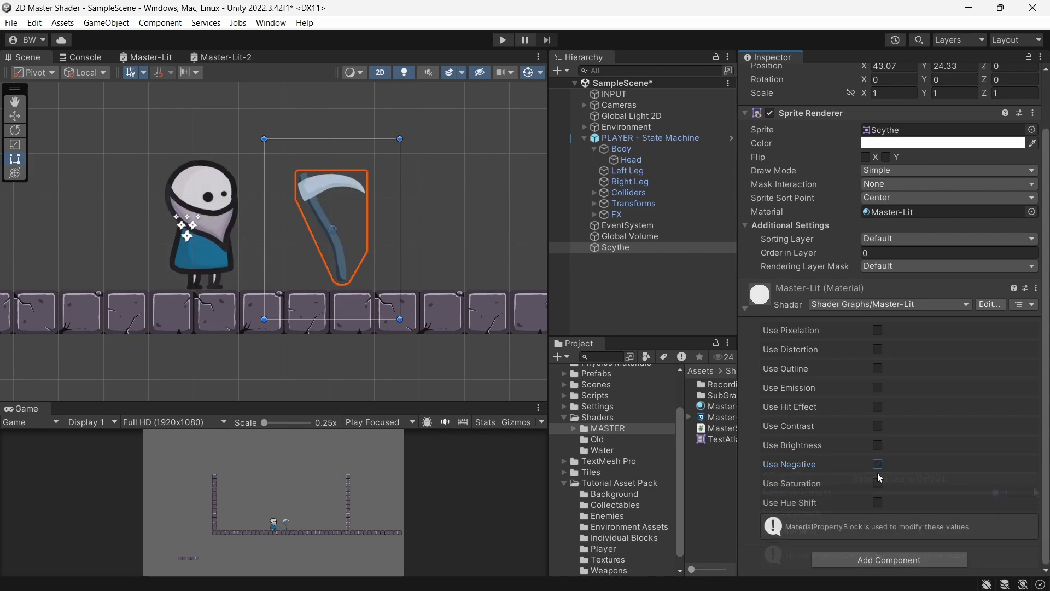
# - Preview Saturation and an animated Hue Shift on the Scythe's material, turning both effects off again
pyautogui.click(878, 483)
pyautogui.click(892, 514)
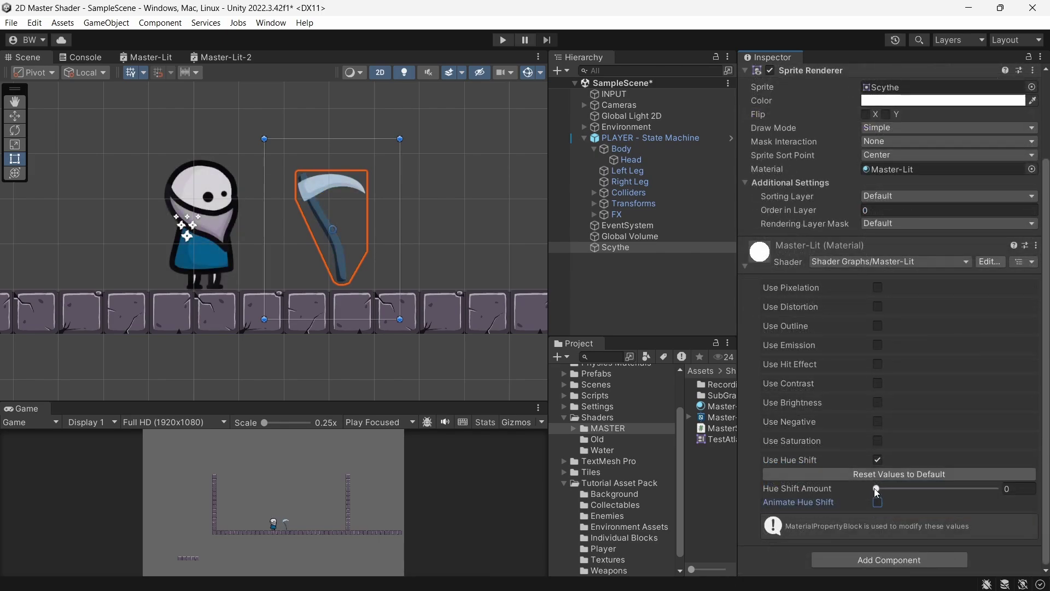
pyautogui.moveTo(876, 488)
pyautogui.mouseDown()
pyautogui.moveTo(1017, 483)
pyautogui.moveTo(870, 488)
pyautogui.mouseUp()
pyautogui.click(878, 502)
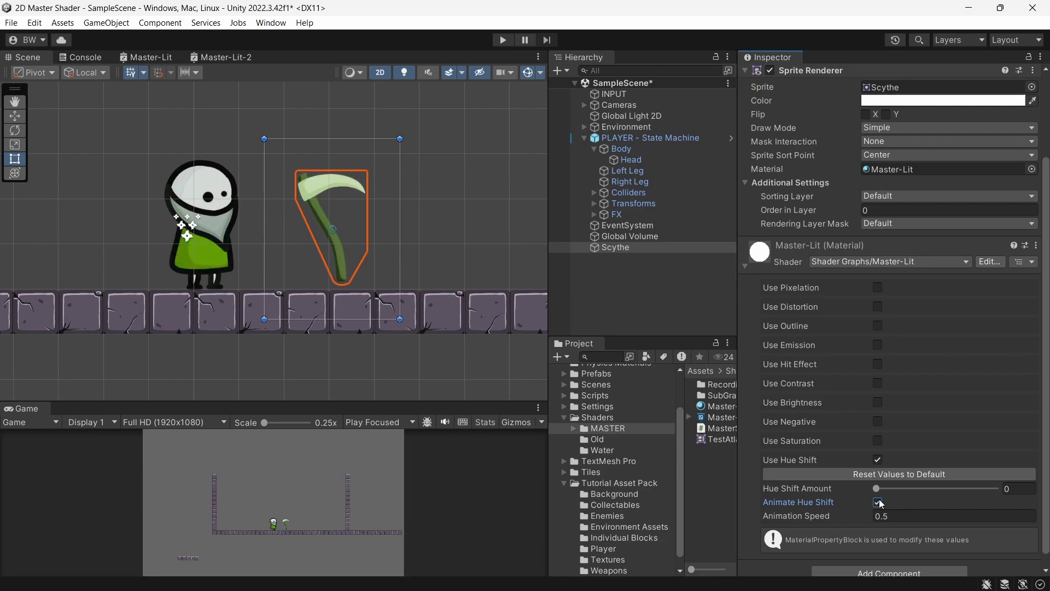
pyautogui.click(878, 460)
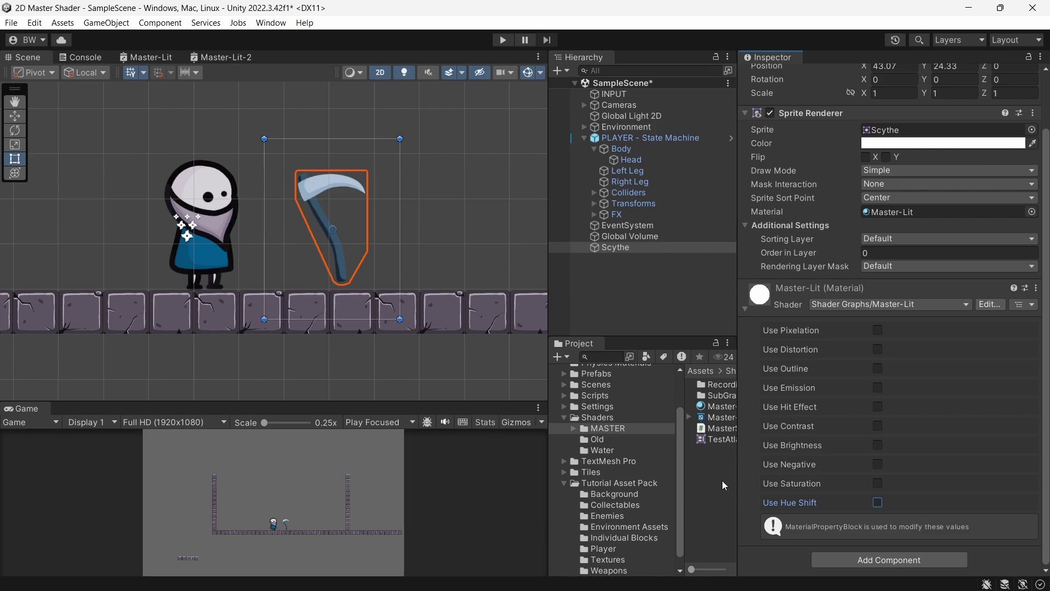
# - Preview Pixelation on the Scythe's material at pixel resolutions of 37 and 64, and turn it off again
pyautogui.click(878, 333)
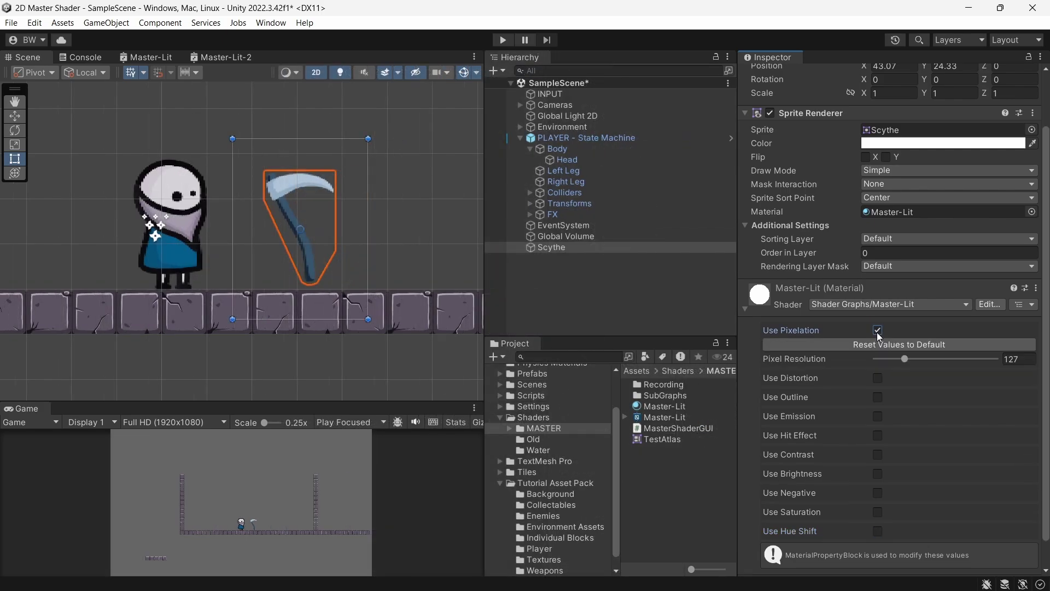
pyautogui.click(878, 333)
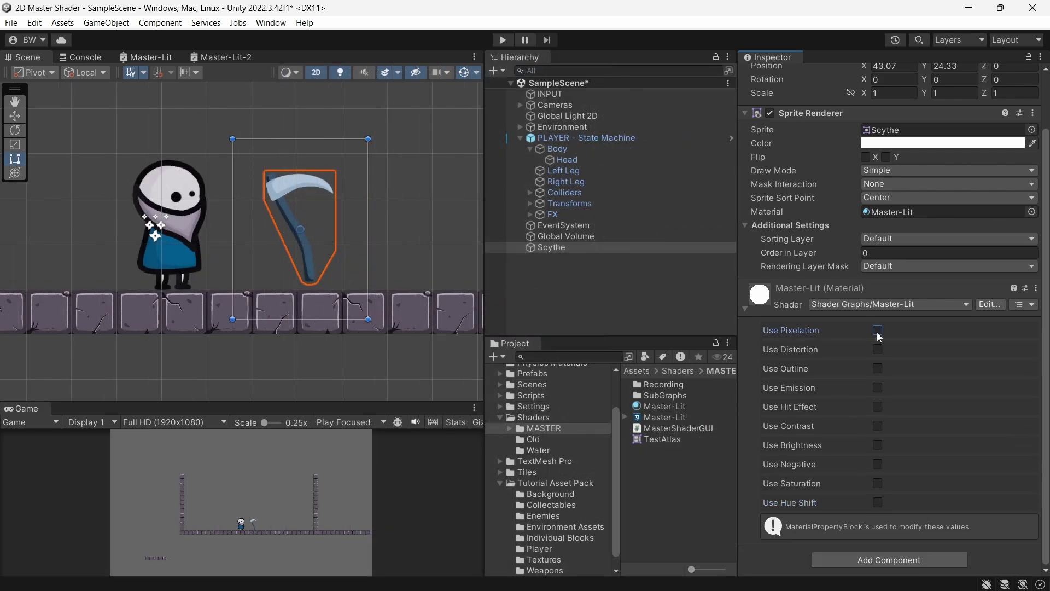
pyautogui.click(877, 332)
pyautogui.moveTo(909, 359); pyautogui.dragTo(885, 364)
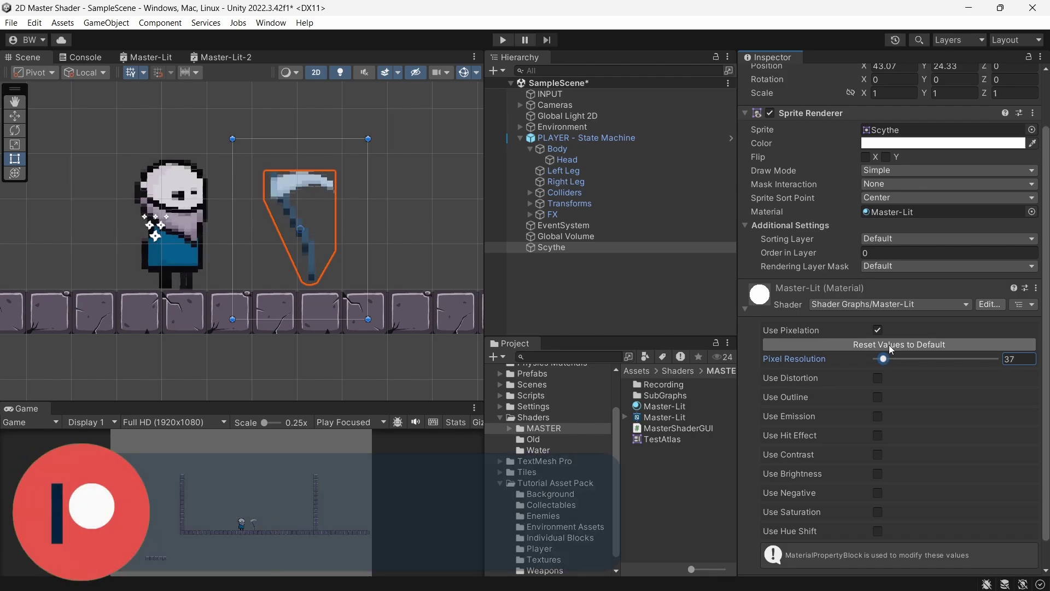
pyautogui.click(888, 344)
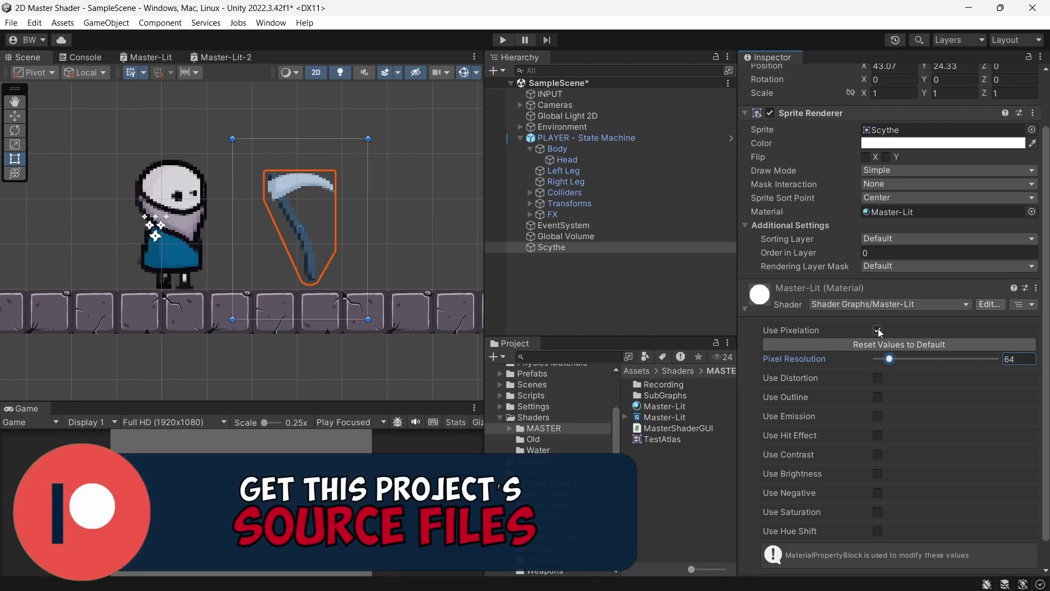
pyautogui.click(878, 330)
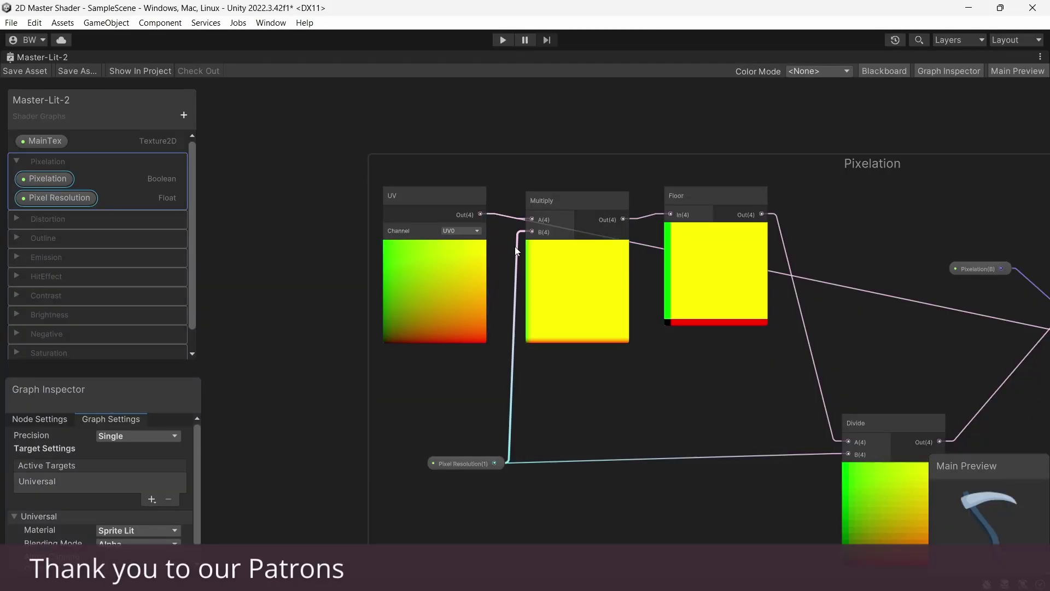
# - Examine the Pixel Resolution property and the Floor and Divide nodes in the Master-Lit-2 graph's Pixelation group
pyautogui.click(458, 464)
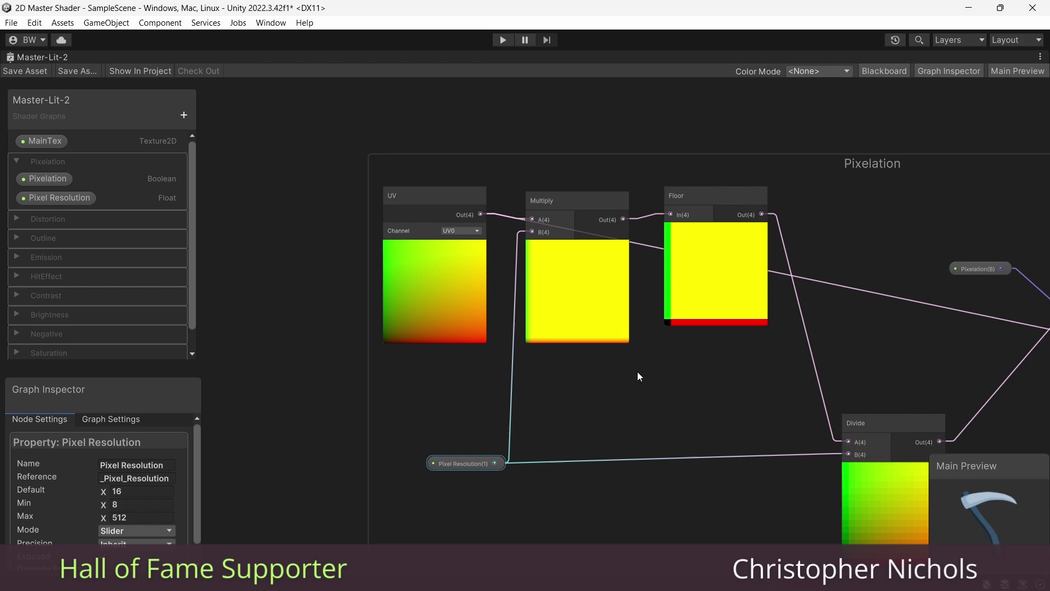
pyautogui.click(694, 243)
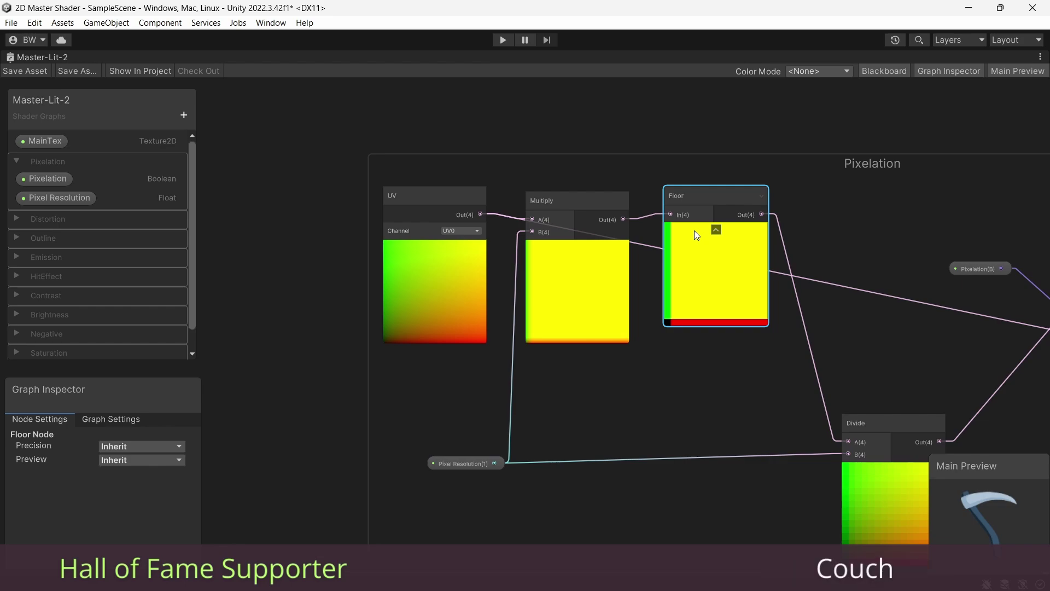
pyautogui.moveTo(698, 231); pyautogui.dragTo(621, 170, button='middle')
pyautogui.click(808, 440)
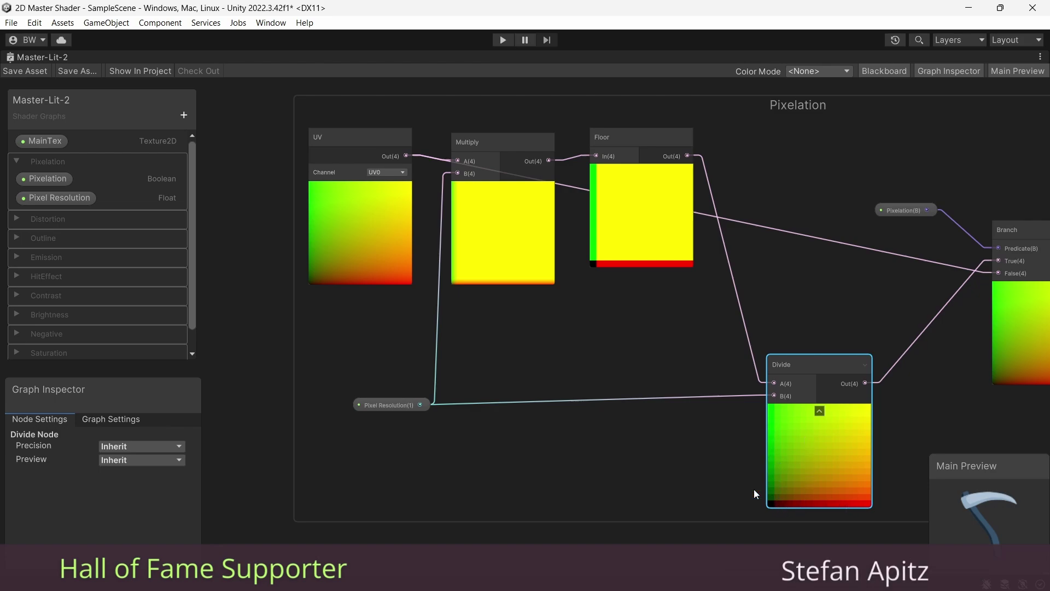
# - Examine the Pixel Resolution and Pixelation properties and the connections from Divide and UV into the Pixelation group's Branch node
pyautogui.click(388, 406)
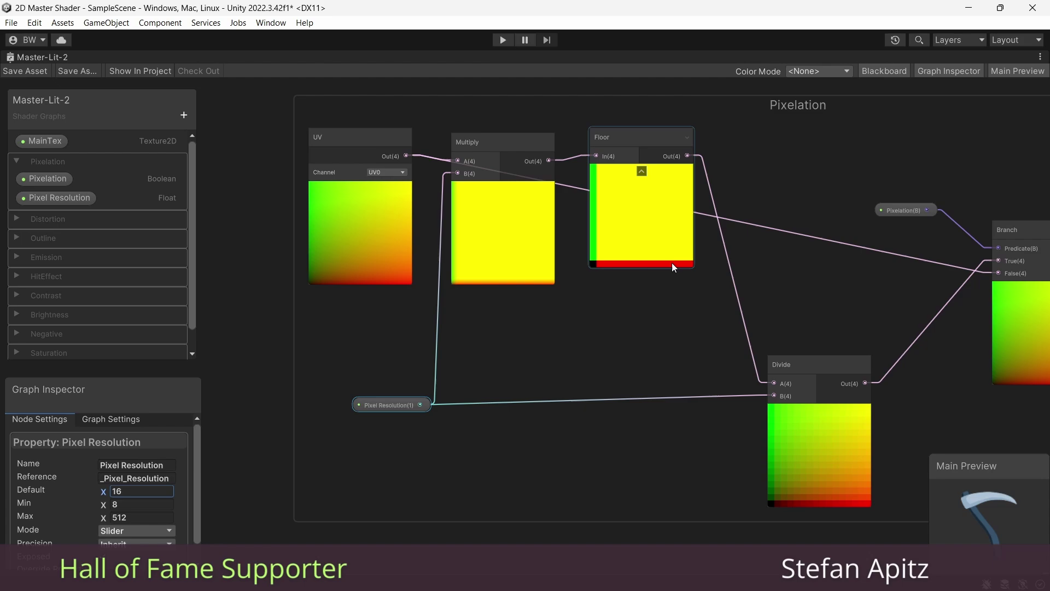
pyautogui.moveTo(875, 281); pyautogui.dragTo(518, 306, button='middle')
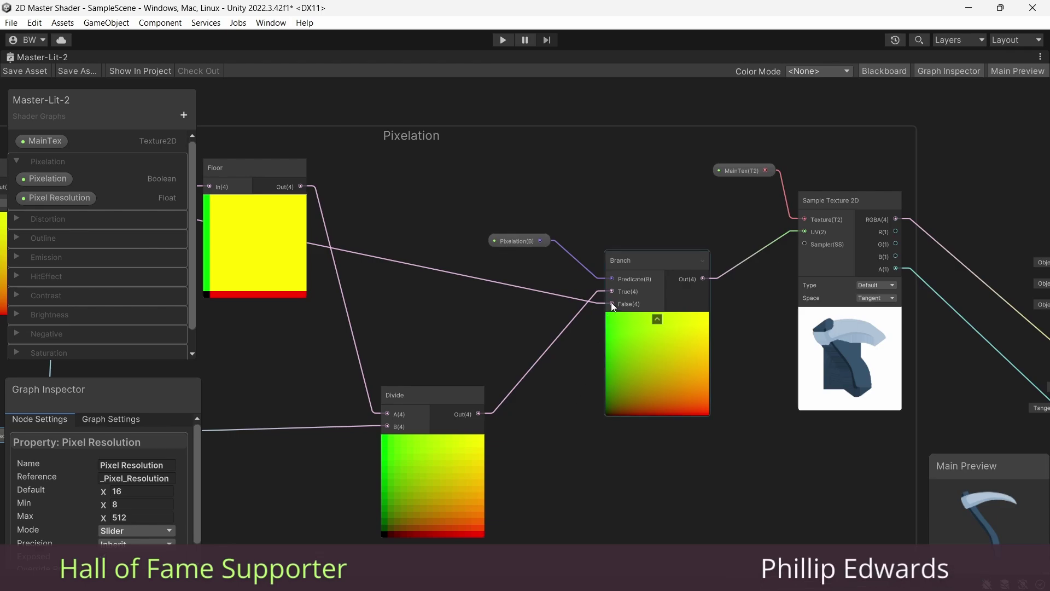
pyautogui.click(518, 242)
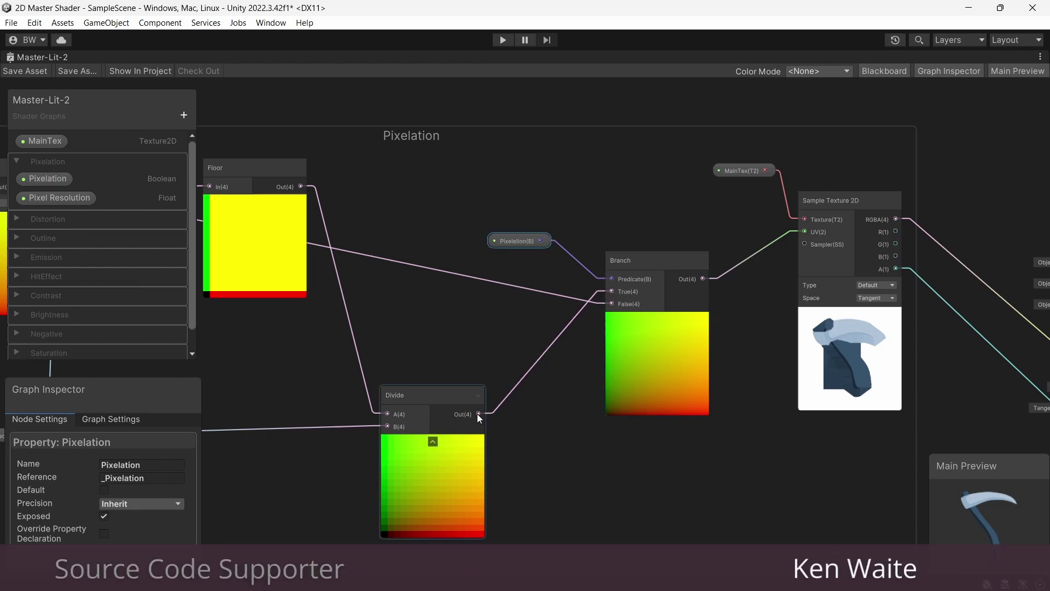
pyautogui.moveTo(479, 414); pyautogui.dragTo(611, 291)
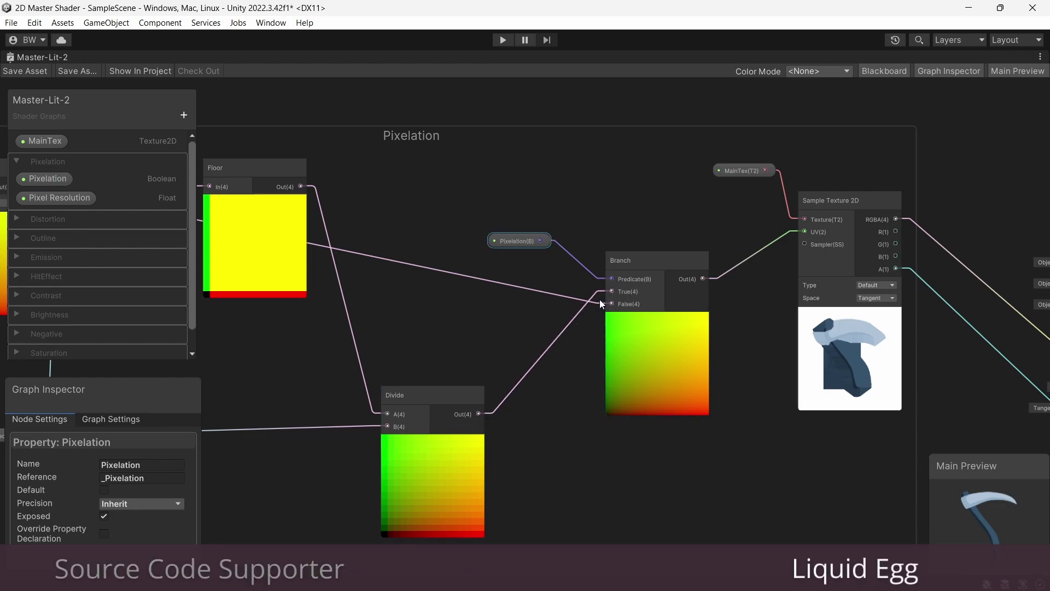
pyautogui.moveTo(471, 324); pyautogui.dragTo(822, 343, button='middle')
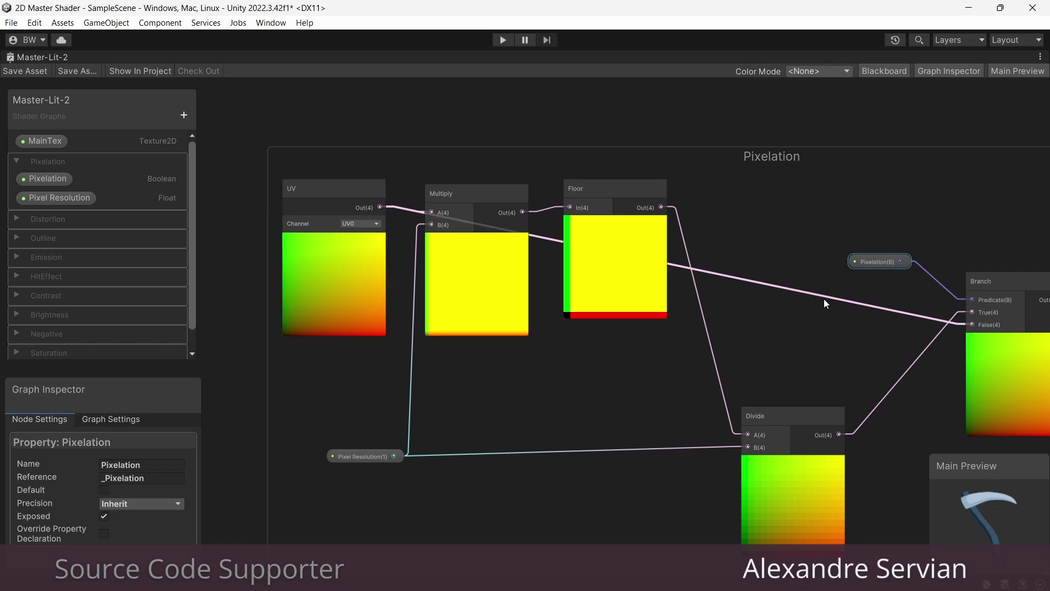
# - Convert all nodes of the Pixelation group into a sub-graph saved as PixelationSubG in the Recording Subgraphs folder
pyautogui.scroll(-4, 710, 291)
pyautogui.moveTo(286, 144); pyautogui.dragTo(823, 492)
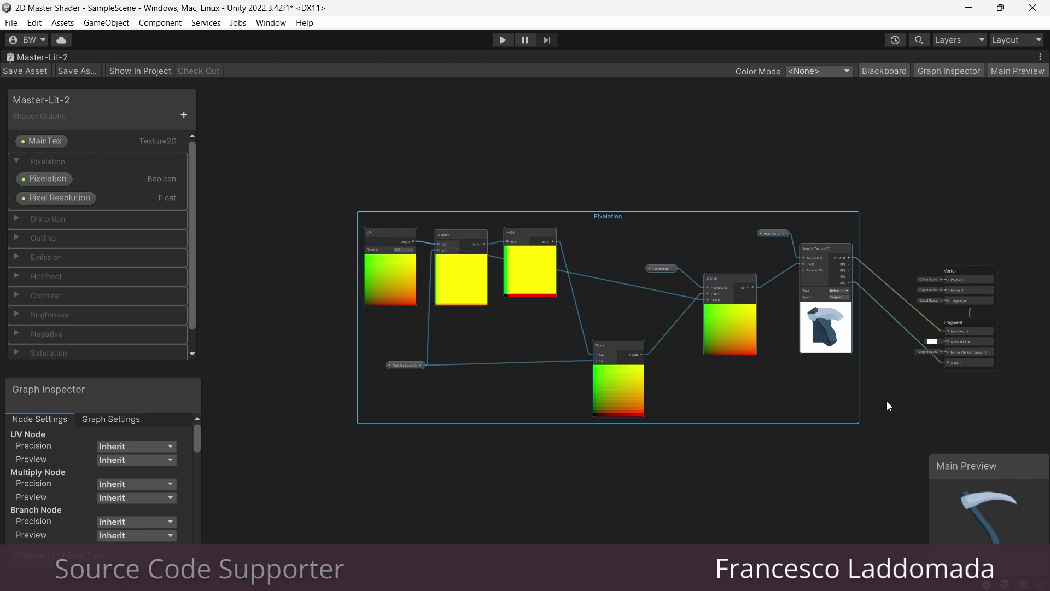
pyautogui.rightClick(539, 276)
pyautogui.moveTo(571, 448)
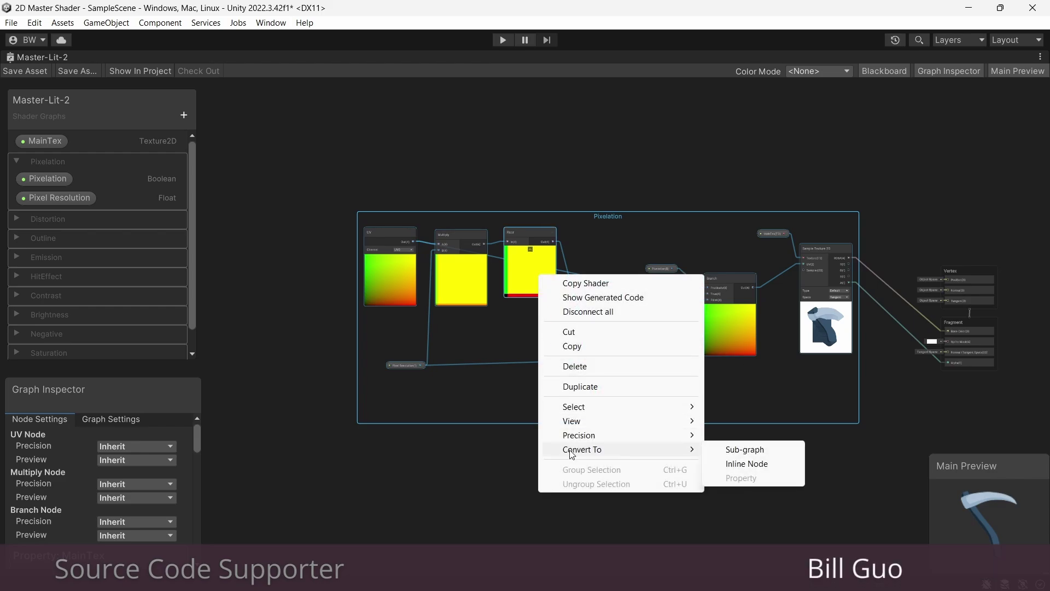
pyautogui.click(726, 453)
pyautogui.doubleClick(471, 300)
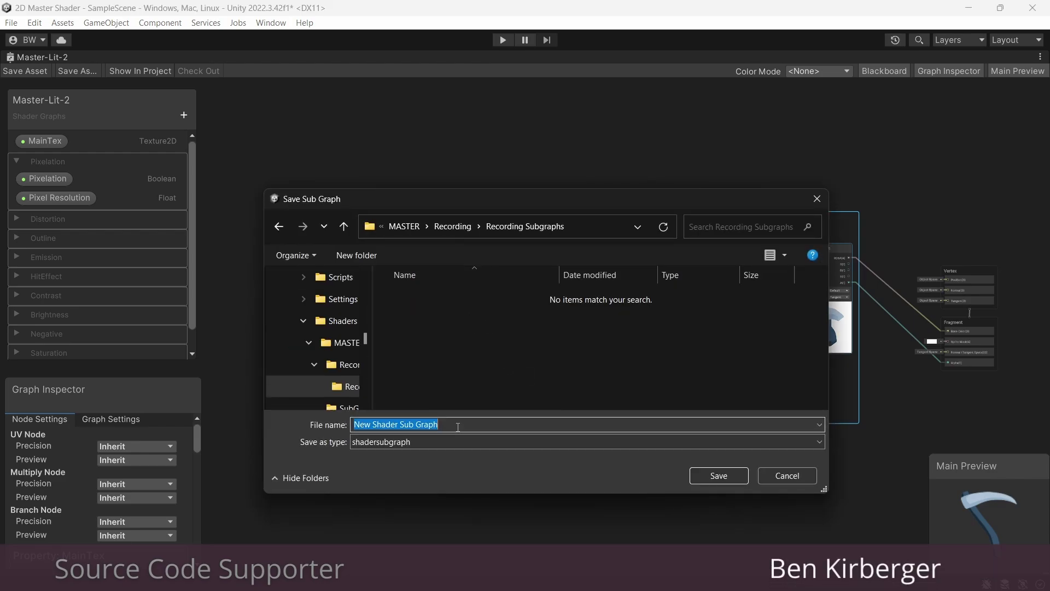
pyautogui.write('PixelationSubG')
pyautogui.press('Return')
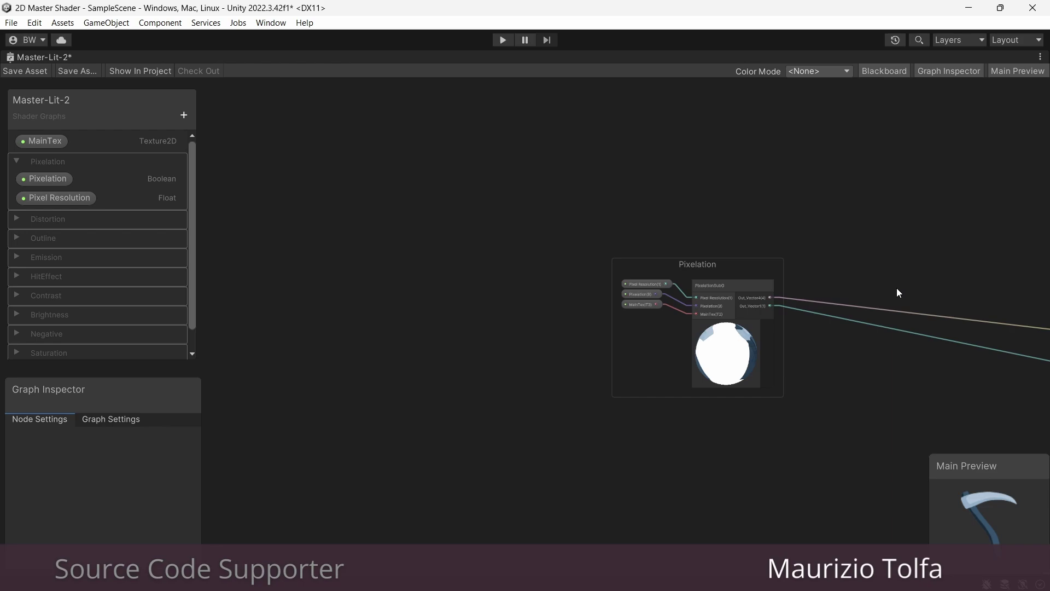
# - Open the PixelationSubG sub-graph and delete its Sample Texture 2D node, MainTex node and MainTex property
pyautogui.moveTo(910, 310); pyautogui.dragTo(767, 286, button='middle')
pyautogui.scroll(1, 564, 273)
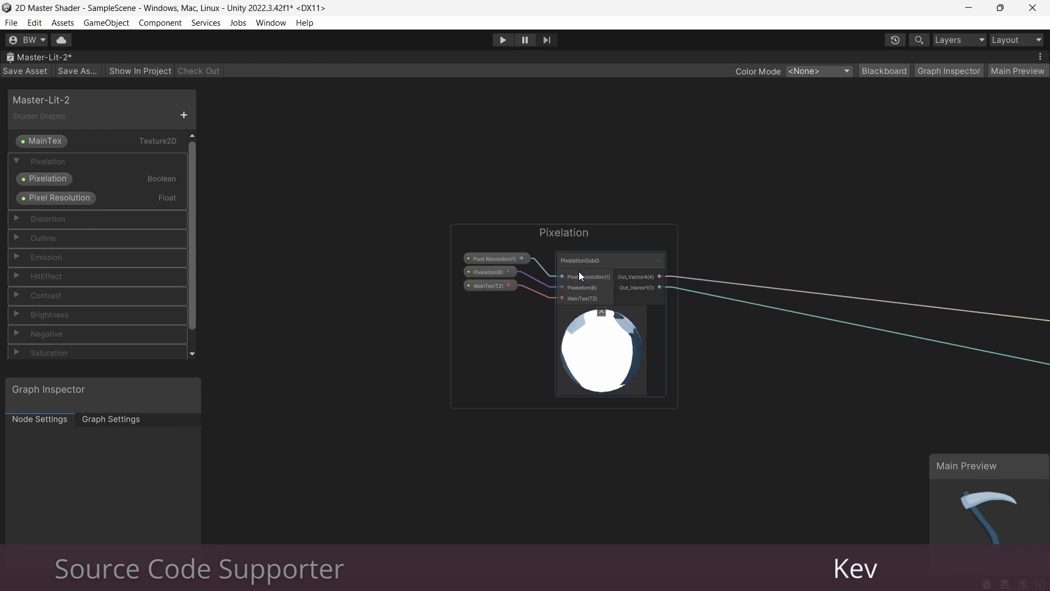
pyautogui.scroll(2, 580, 275)
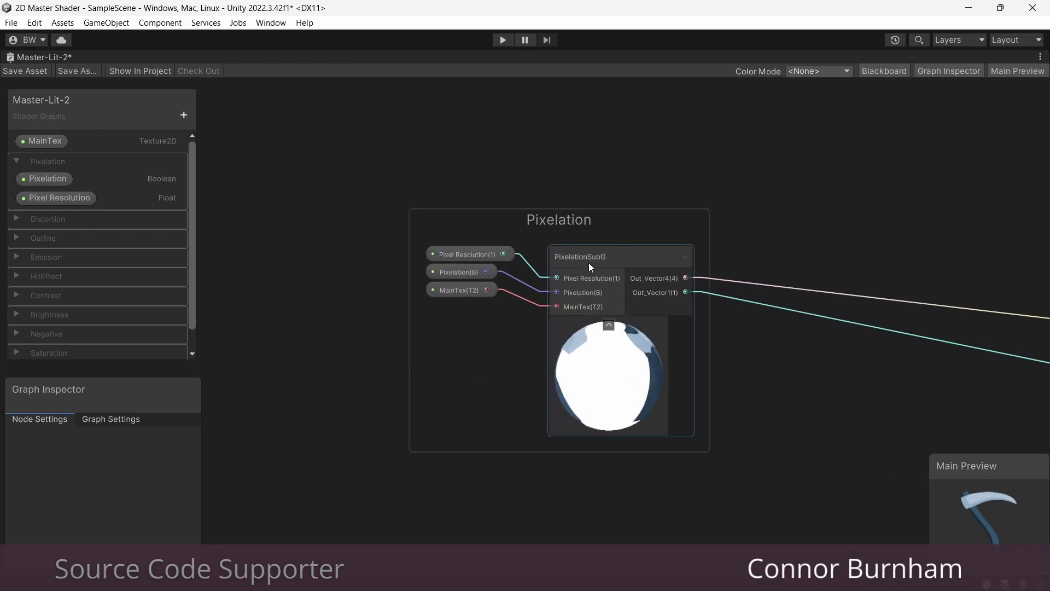
pyautogui.doubleClick(590, 262)
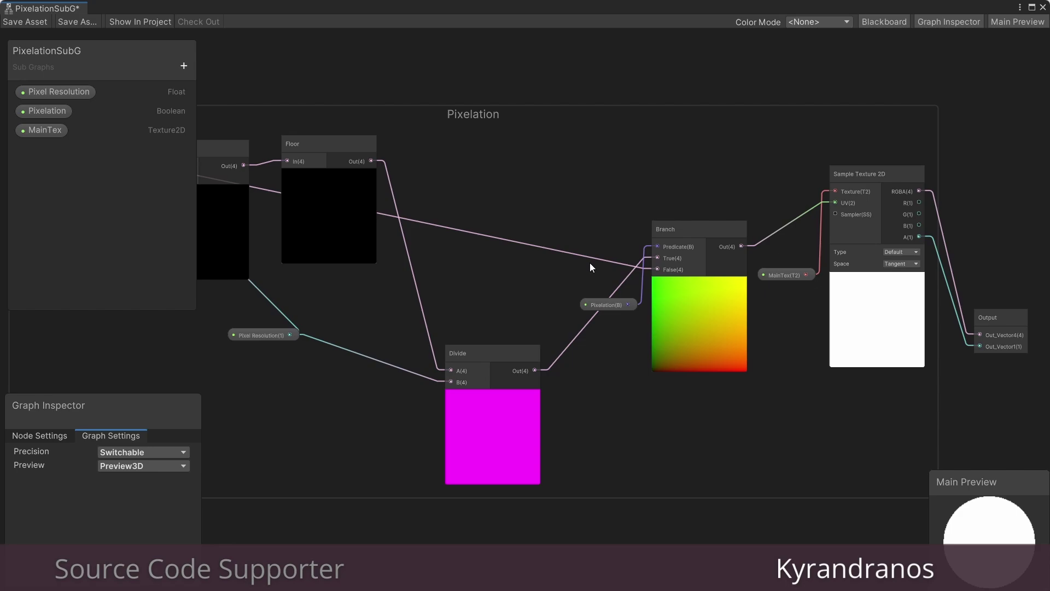
pyautogui.moveTo(850, 169); pyautogui.dragTo(685, 223, button='middle')
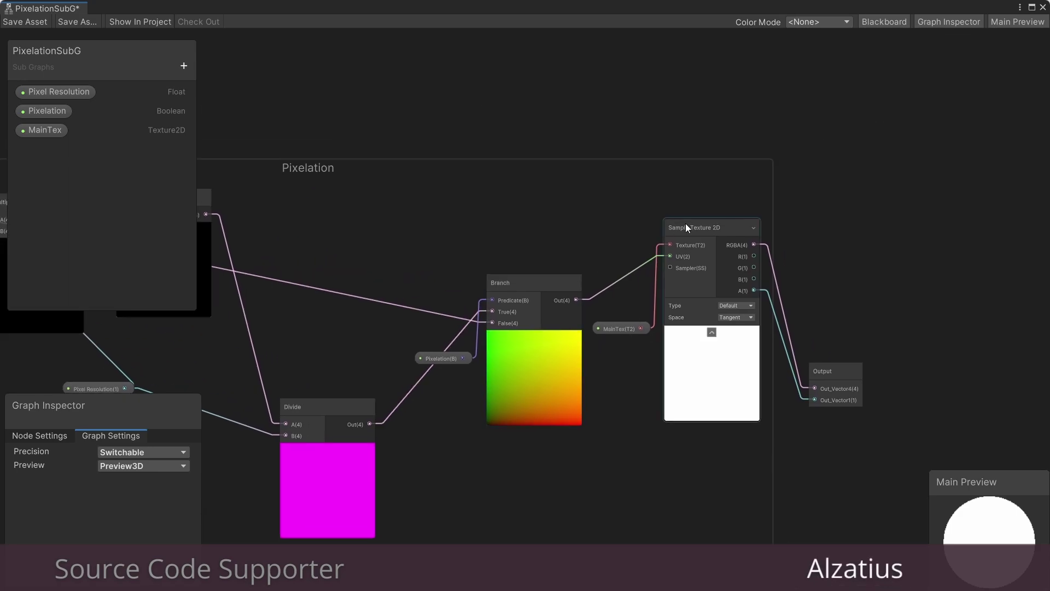
pyautogui.moveTo(629, 202); pyautogui.dragTo(646, 332)
pyautogui.press('Delete')
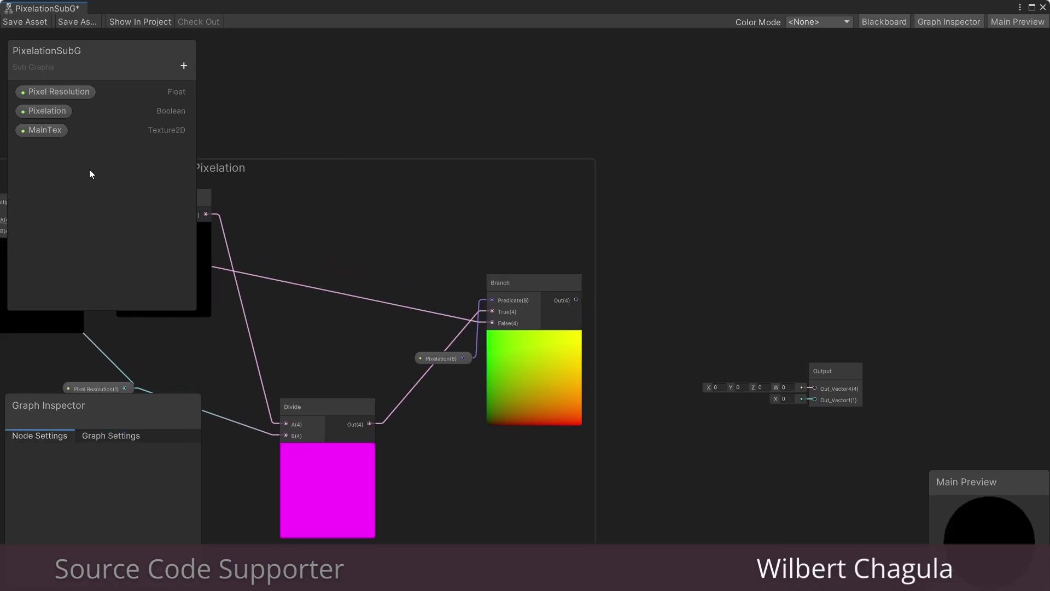
pyautogui.click(45, 129)
pyautogui.press('Delete')
# - Reduce the Output node to a single Vector 2 input named UVs and feed it from the Branch node's output
pyautogui.click(557, 330)
pyautogui.click(843, 372)
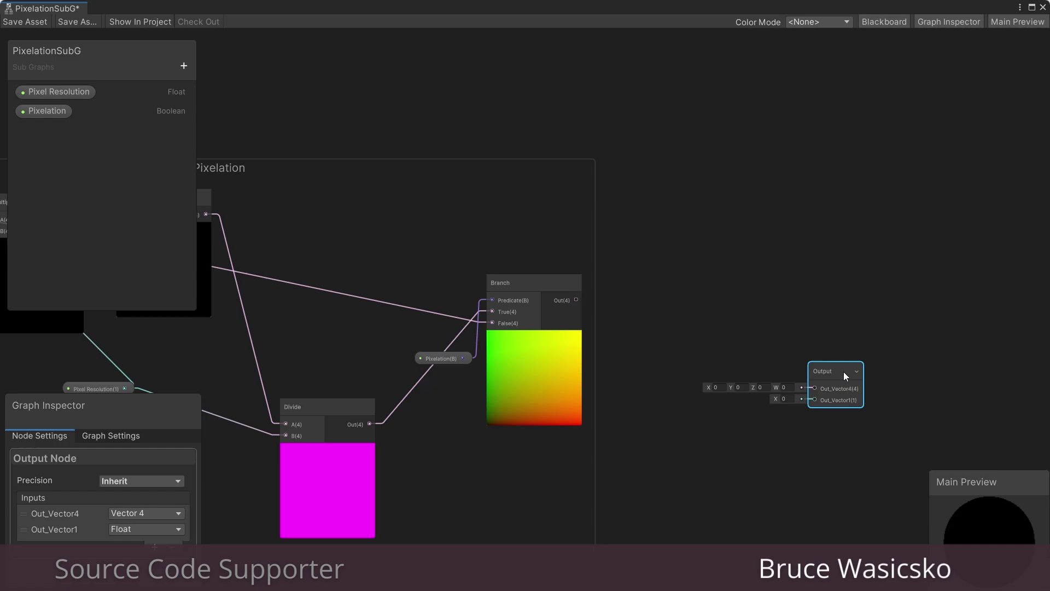
pyautogui.click(170, 547)
pyautogui.click(144, 513)
pyautogui.click(148, 407)
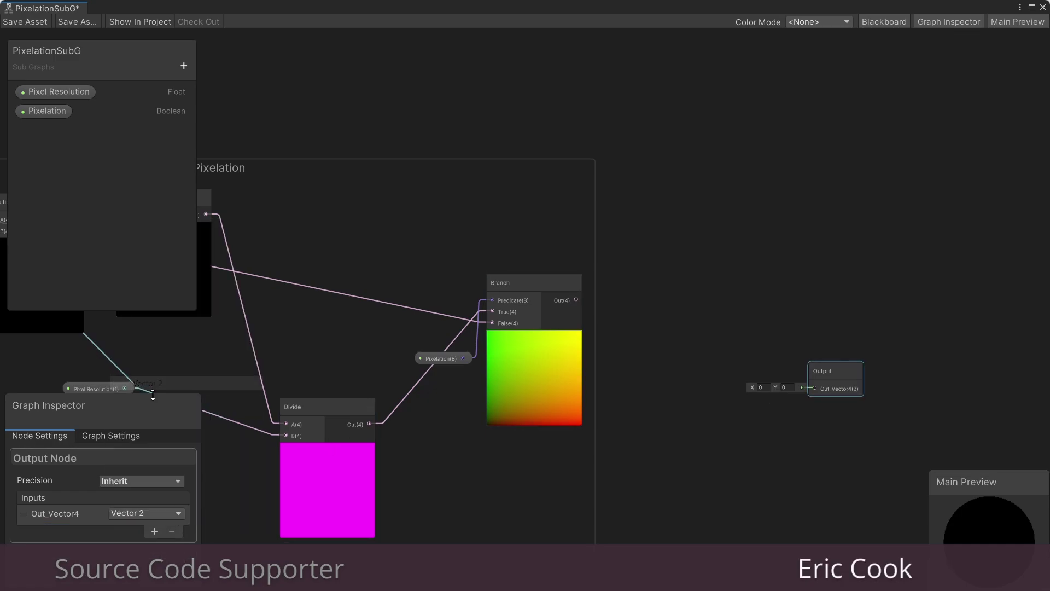
pyautogui.doubleClick(60, 514)
pyautogui.write('UVs')
pyautogui.press('Return')
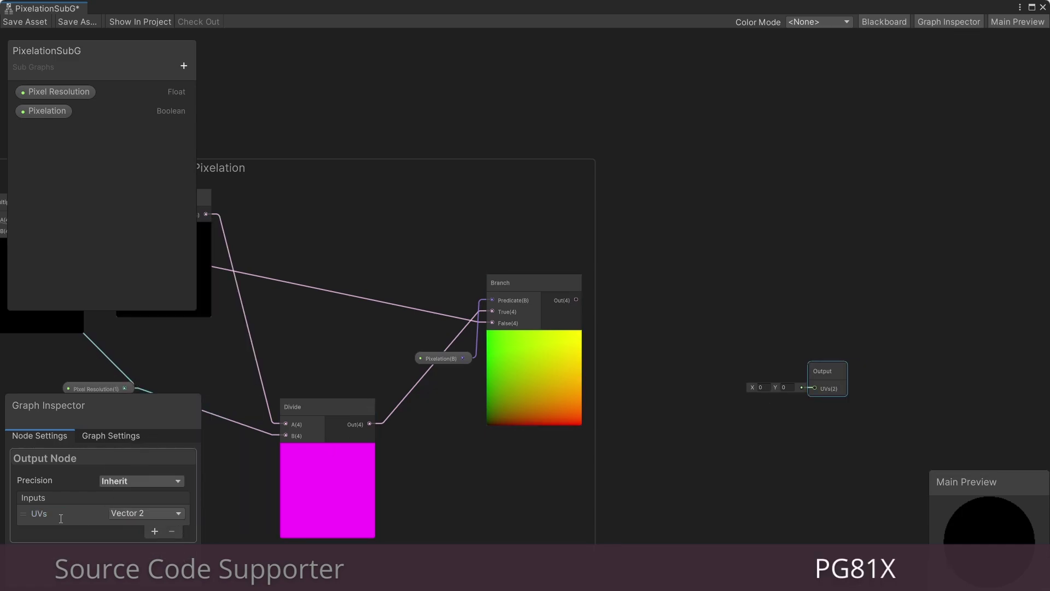
pyautogui.moveTo(576, 300); pyautogui.dragTo(815, 389)
# - Set the default of the sub-graph's Pixel Resolution property to 16
pyautogui.moveTo(336, 278); pyautogui.dragTo(765, 255, button='middle')
pyautogui.click(97, 94)
pyautogui.click(128, 493)
pyautogui.write('10')
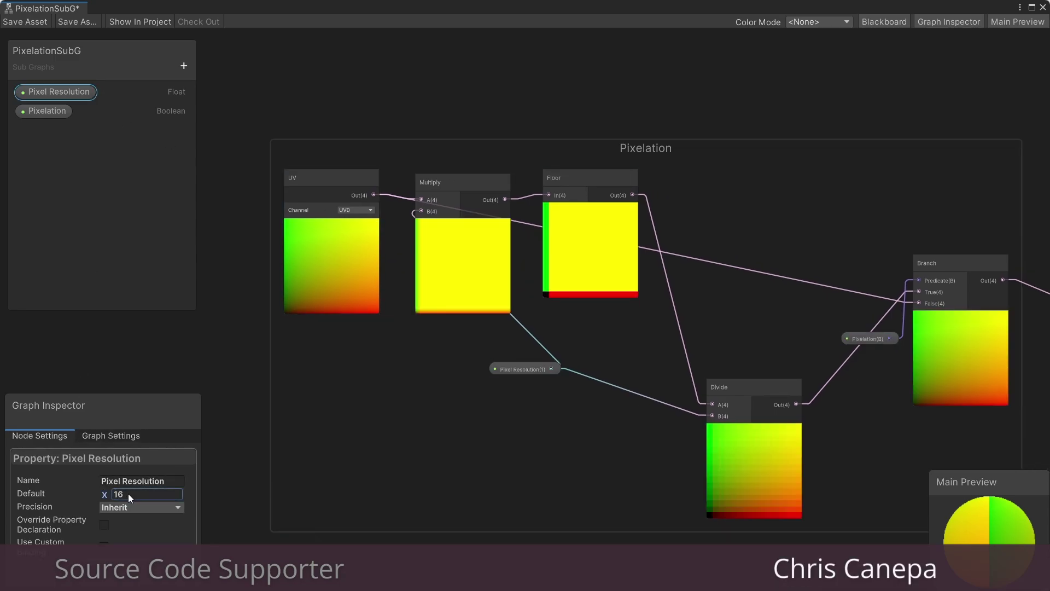
pyautogui.press('Return')
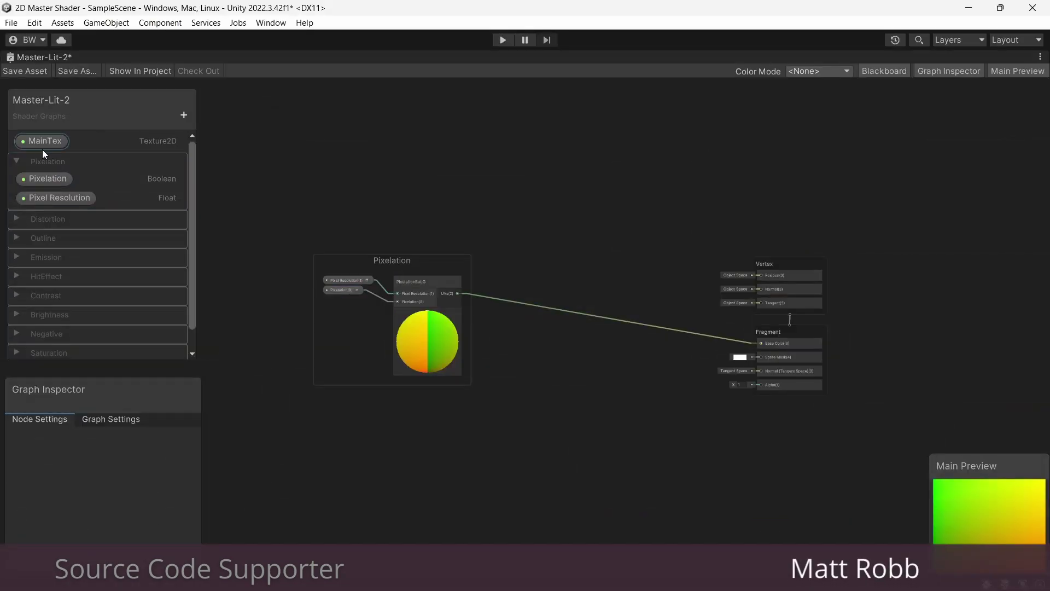
# - Add the MainTex property to the Master-Lit-2 graph and create a Sample Texture 2D node fed by it
pyautogui.moveTo(42, 149); pyautogui.dragTo(566, 249)
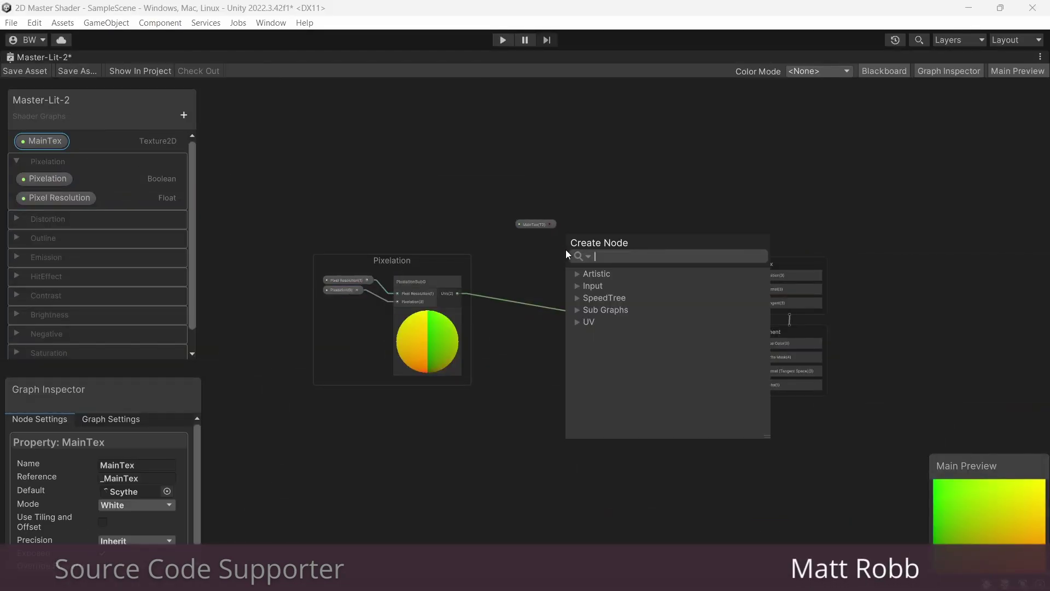
pyautogui.write('sample')
pyautogui.press('Return')
# - Reroute PixelationSubG's UVs from Base Color to the Sample Texture 2D UV input, and connect its RGBA to Base Color and A to Alpha
pyautogui.scroll(4, 566, 249)
pyautogui.click(468, 341)
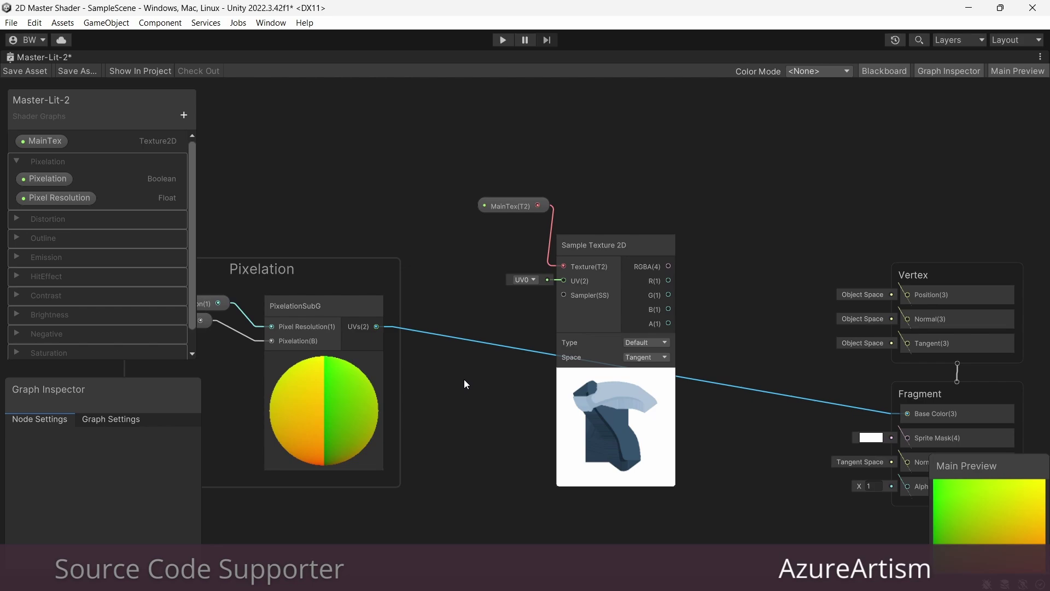
pyautogui.press('Delete')
pyautogui.moveTo(376, 327); pyautogui.dragTo(563, 281)
pyautogui.moveTo(722, 331); pyautogui.dragTo(641, 280, button='middle')
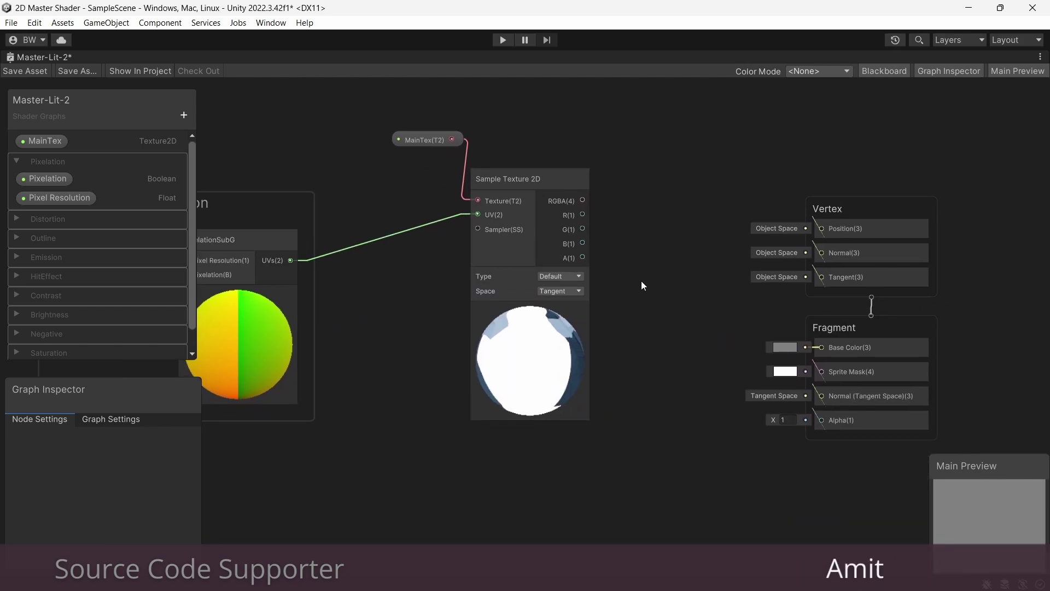
pyautogui.moveTo(582, 200); pyautogui.dragTo(821, 348)
pyautogui.moveTo(582, 257); pyautogui.dragTo(821, 420)
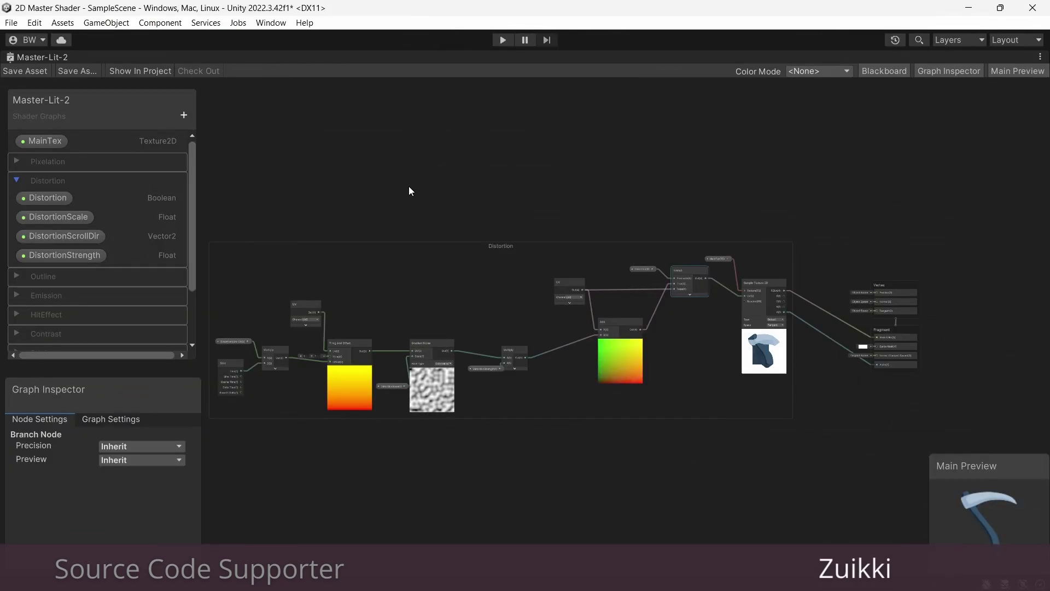
# - Examine the Distortion group's Branch node, its Distortion boolean and the UV node feeding it
pyautogui.moveTo(409, 186); pyautogui.dragTo(437, 188, button='middle')
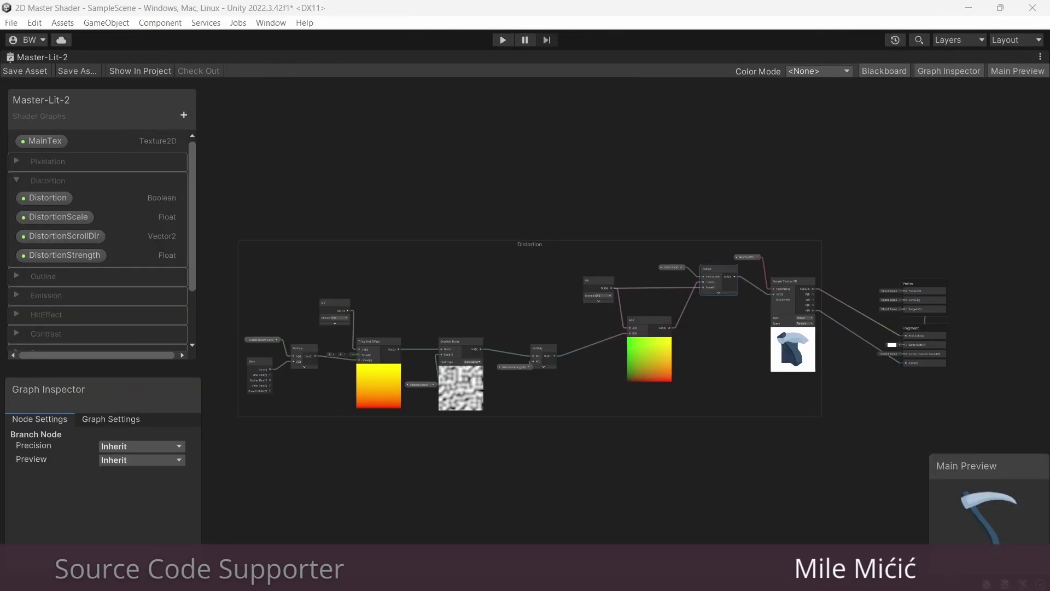
pyautogui.click(528, 482)
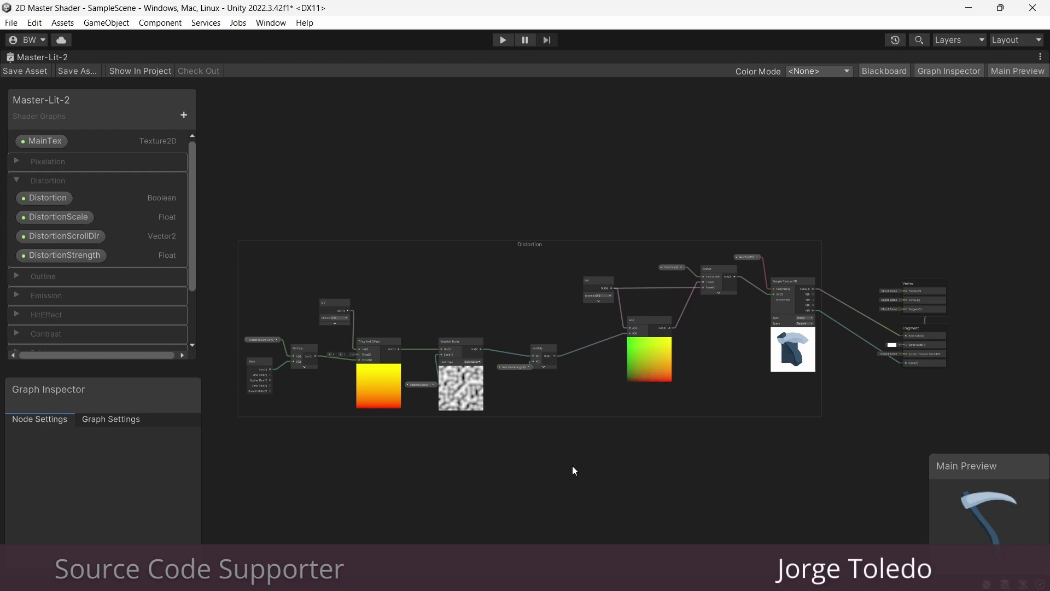
pyautogui.scroll(5, 763, 280)
pyautogui.click(612, 250)
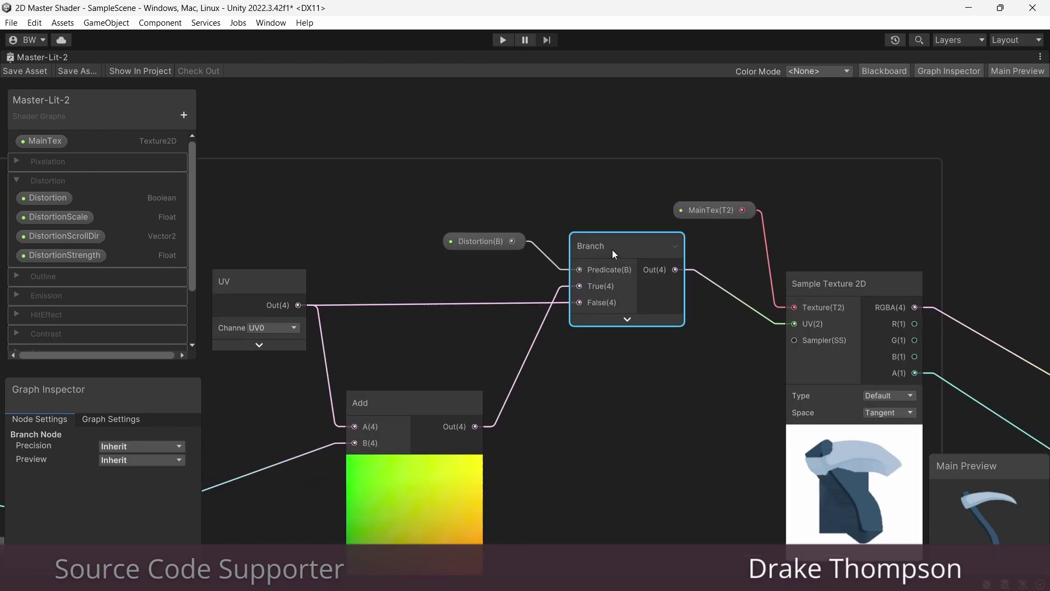
pyautogui.click(490, 241)
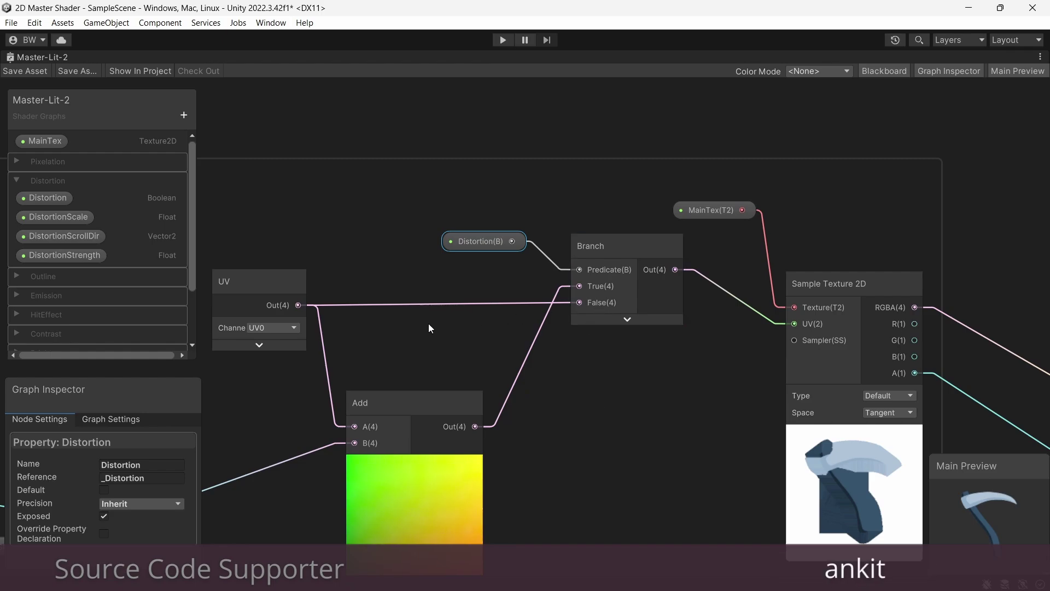
pyautogui.moveTo(429, 323); pyautogui.dragTo(631, 276, button='middle')
pyautogui.click(500, 233)
pyautogui.scroll(-2, 618, 288)
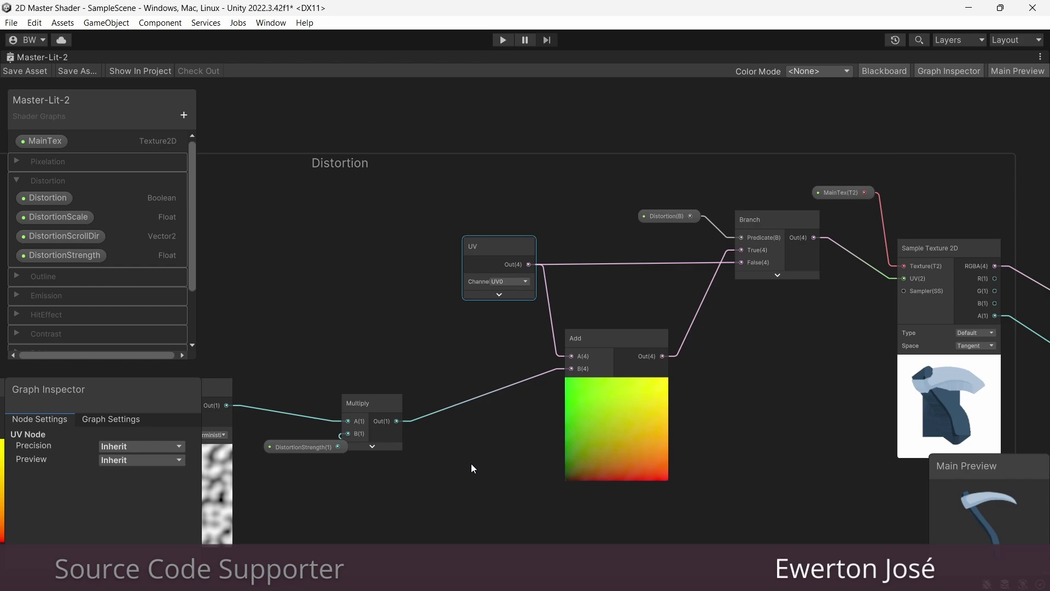
# - Examine the Distortion group's Time, DistortionScrollDir, Tiling And Offset, UV, Gradient Noise, DistortionScale and DistortionStrength nodes
pyautogui.moveTo(418, 462); pyautogui.dragTo(979, 407, button='middle')
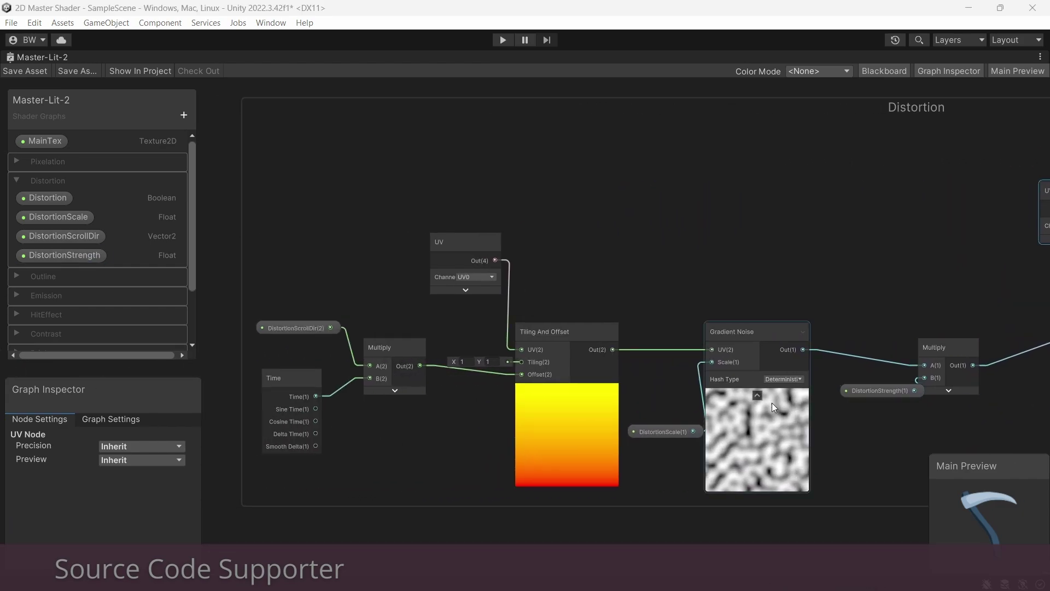
pyautogui.click(284, 381)
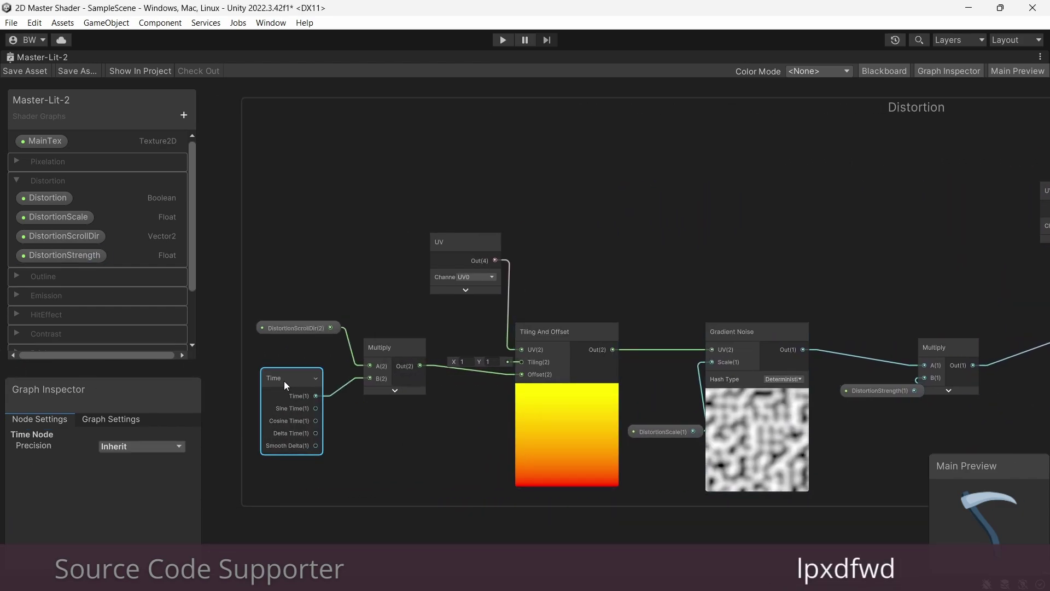
pyautogui.click(302, 331)
pyautogui.click(544, 334)
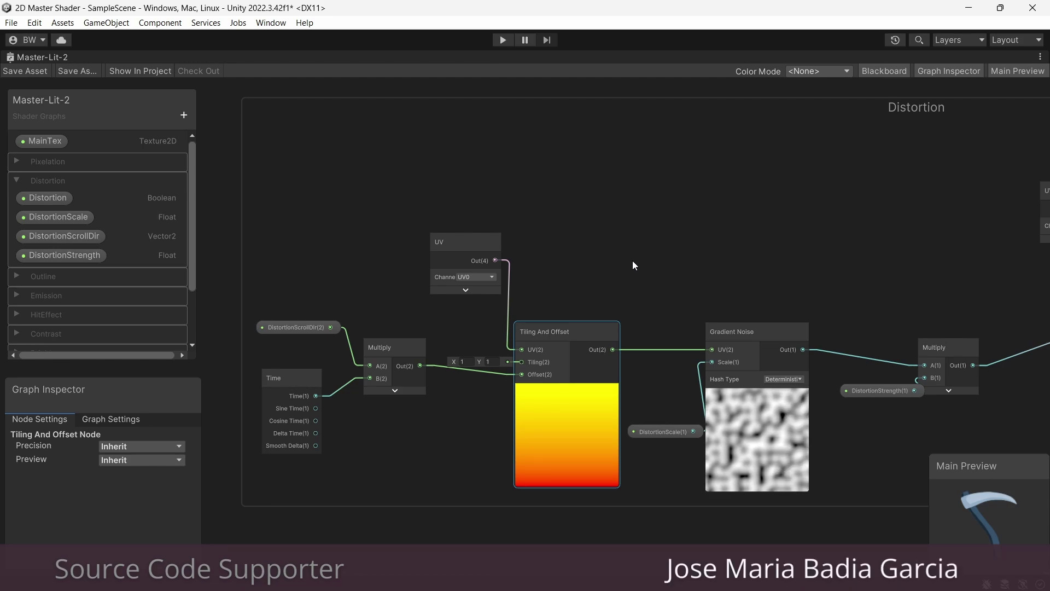
pyautogui.click(439, 251)
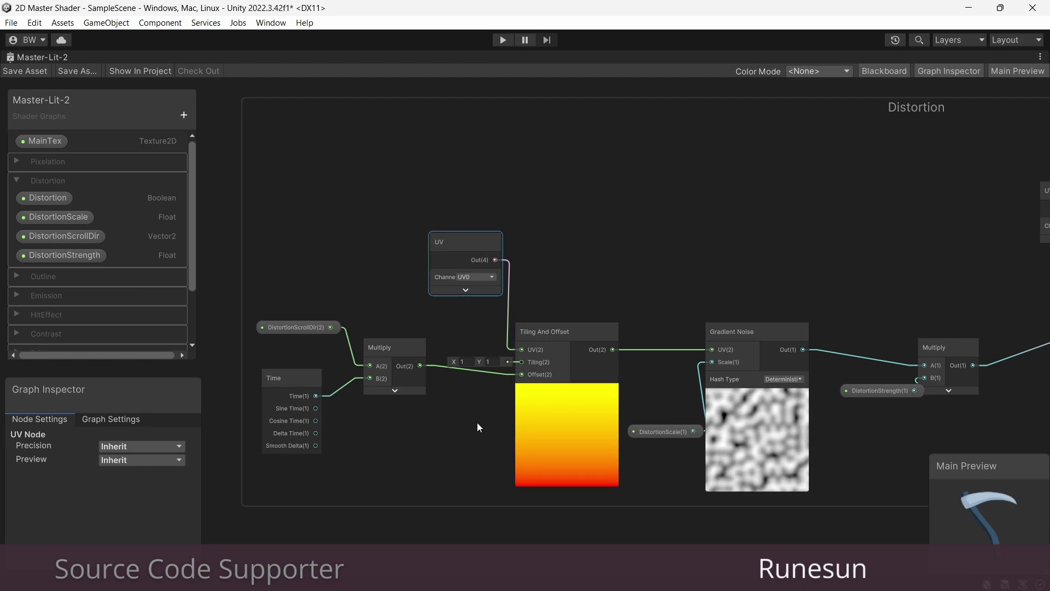
pyautogui.click(733, 331)
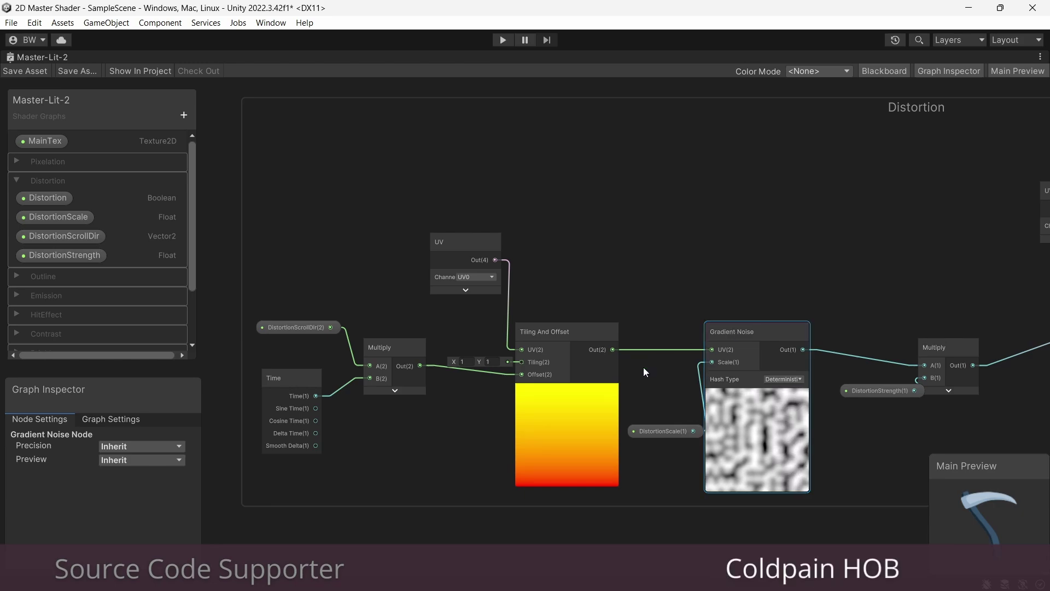
pyautogui.click(637, 432)
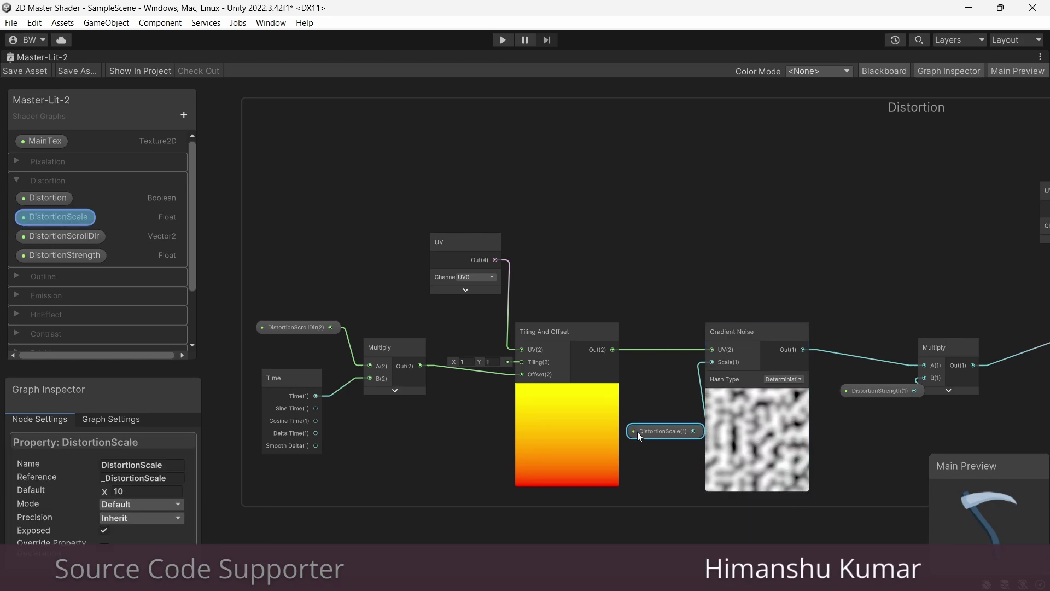
pyautogui.moveTo(911, 285); pyautogui.dragTo(650, 282, button='middle')
pyautogui.click(612, 390)
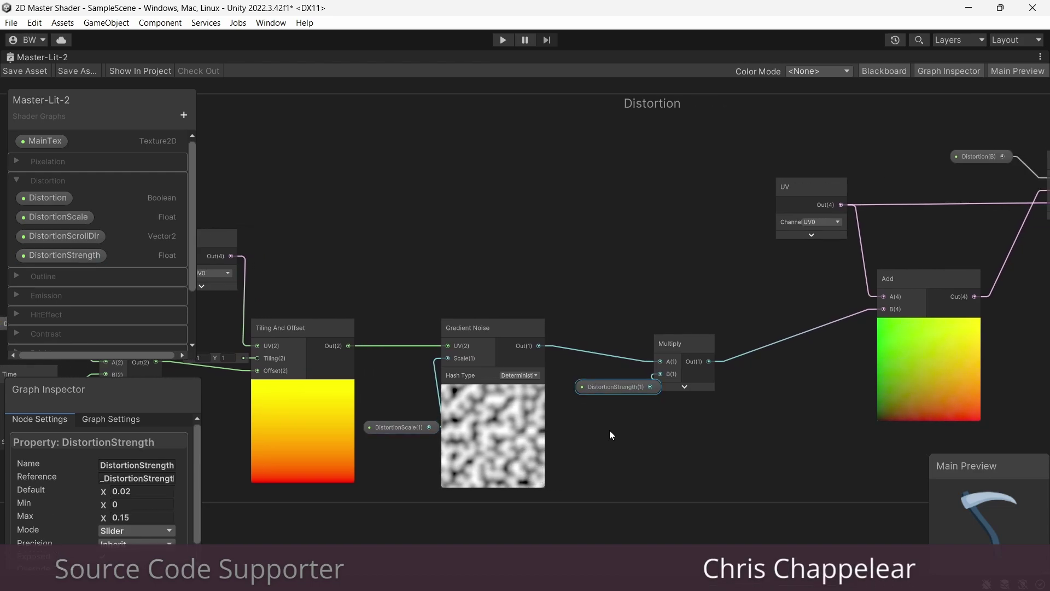
# - Convert the Distortion group's nodes, including its Sample Texture 2D, into a sub-graph saved as DistortionSubG
pyautogui.click(926, 281)
pyautogui.moveTo(964, 221); pyautogui.dragTo(619, 309, button='middle')
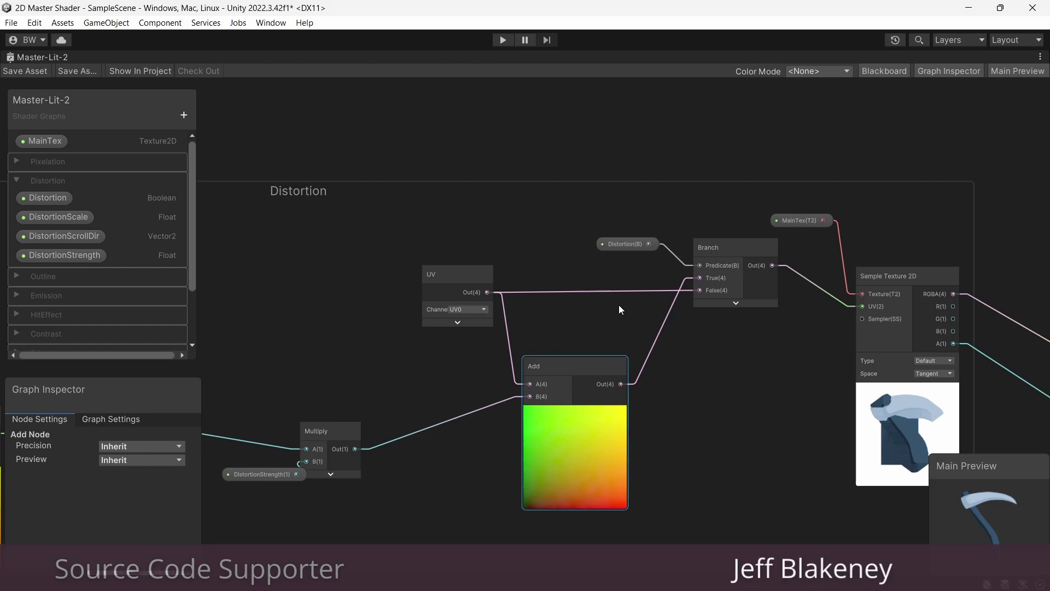
pyautogui.scroll(-4, 619, 304)
pyautogui.moveTo(514, 210); pyautogui.dragTo(703, 165, button='middle')
pyautogui.moveTo(255, 127); pyautogui.dragTo(957, 448)
pyautogui.rightClick(977, 289)
pyautogui.moveTo(859, 415)
pyautogui.click(755, 415)
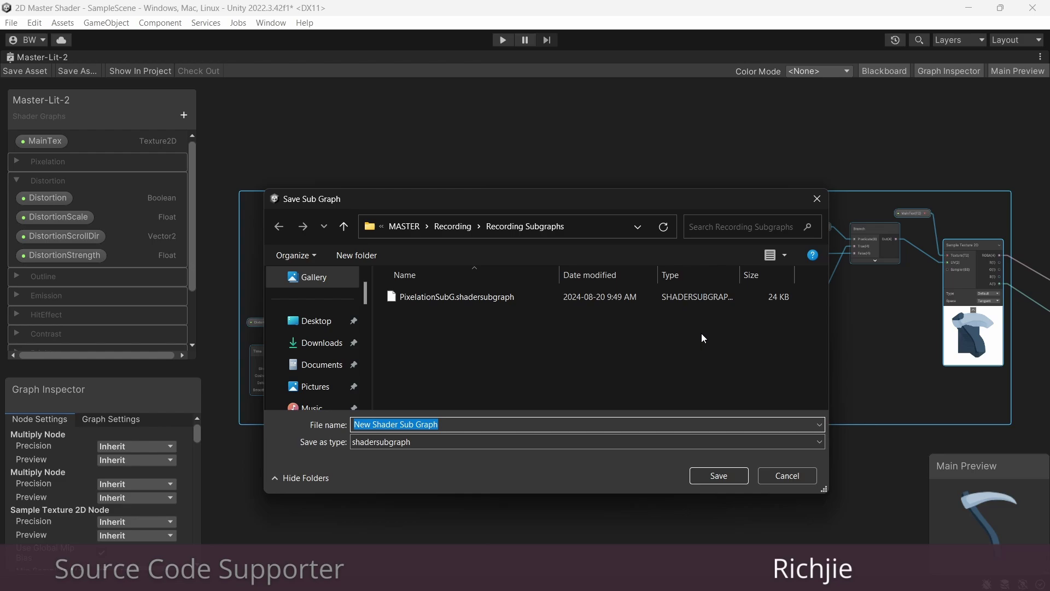
pyautogui.write('DistortionSubG')
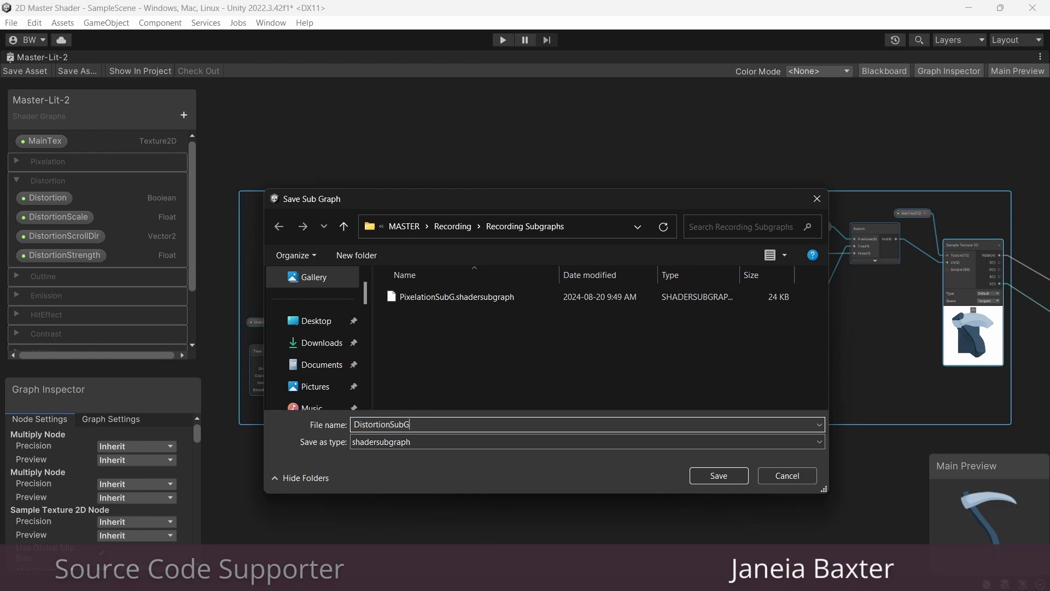
pyautogui.press('Return')
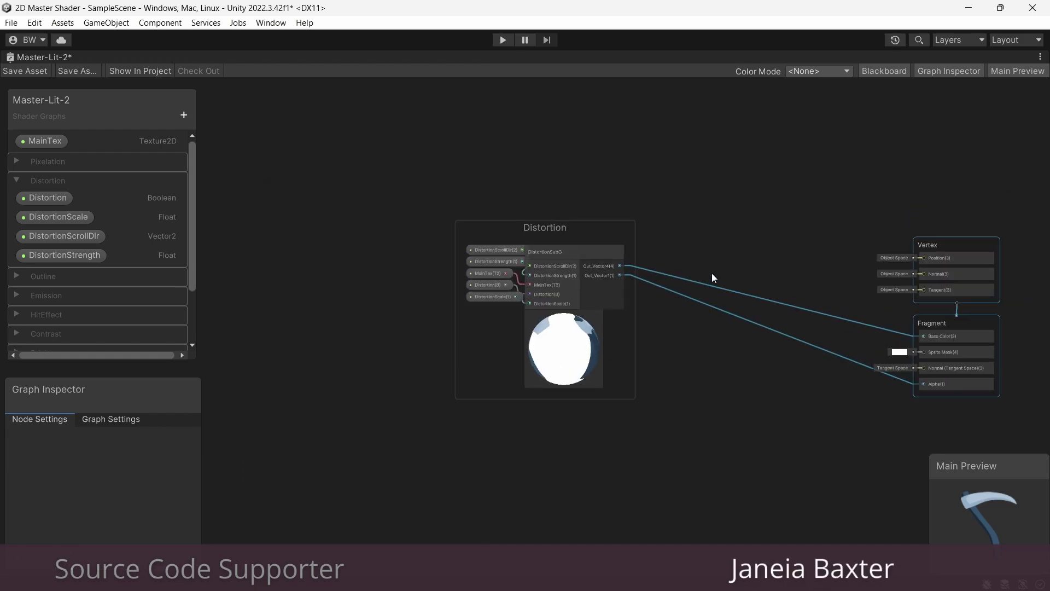
# - Move the five property nodes feeding DistortionSubG clear of the sub-graph node so they no longer overlap it
pyautogui.scroll(2, 703, 273)
pyautogui.moveTo(607, 263); pyautogui.dragTo(674, 266, button='middle')
pyautogui.scroll(3, 657, 269)
pyautogui.moveTo(421, 359); pyautogui.dragTo(410, 232)
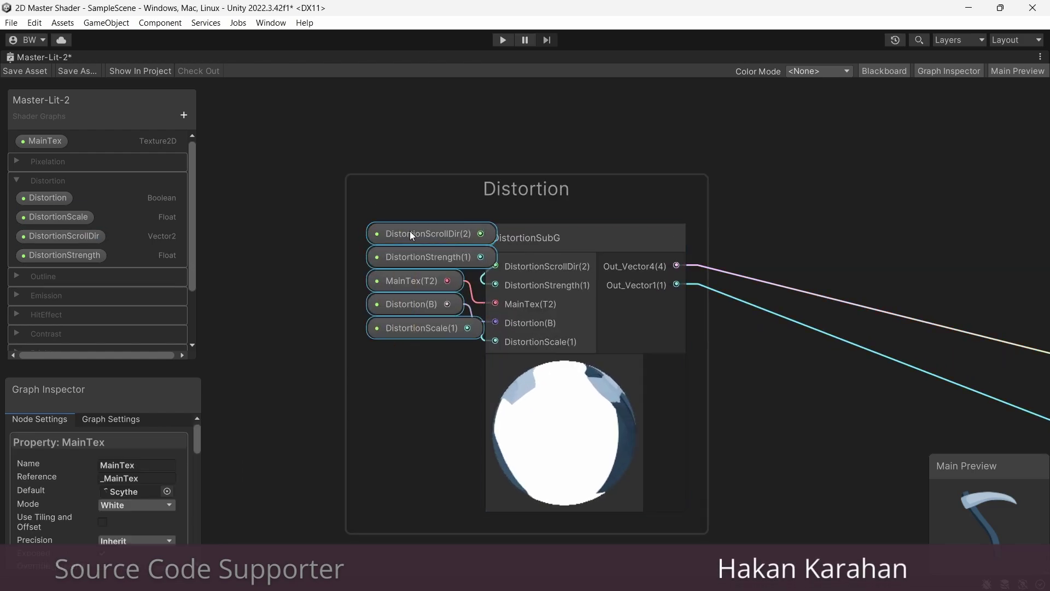
pyautogui.click(395, 405)
pyautogui.press('a')
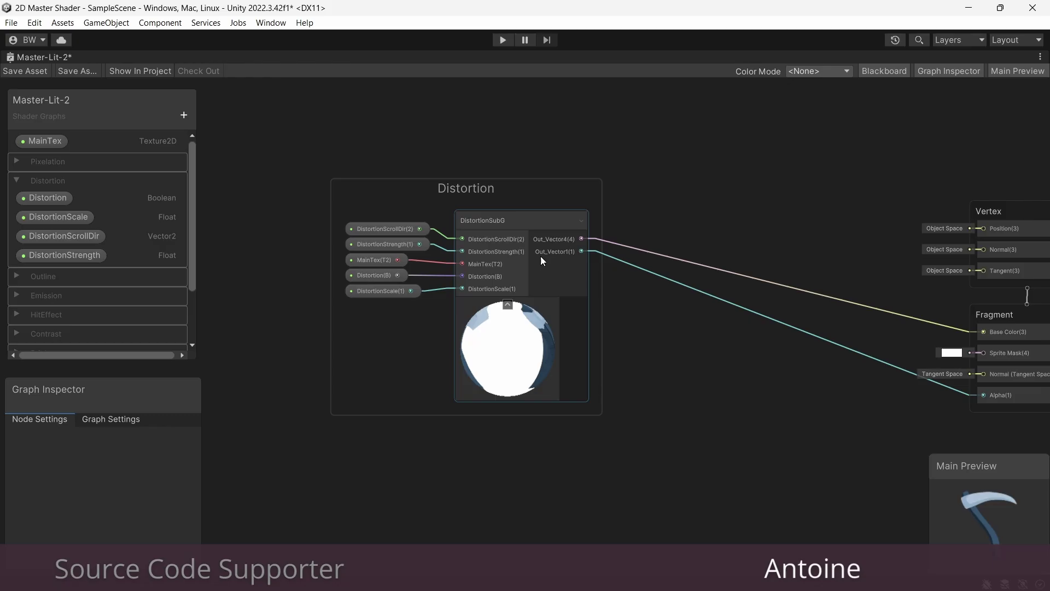
# - Open DistortionSubG and delete its Sample Texture 2D node and the MainTex property
pyautogui.doubleClick(540, 256)
pyautogui.scroll(5, 605, 324)
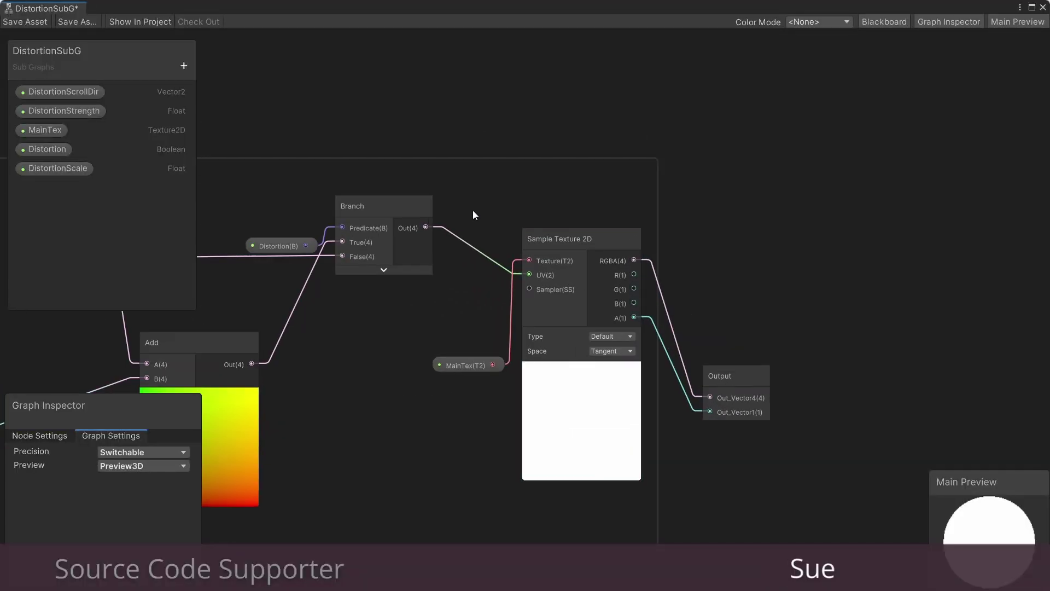
pyautogui.click(547, 424)
pyautogui.press('Delete')
pyautogui.click(45, 129)
pyautogui.press('Delete')
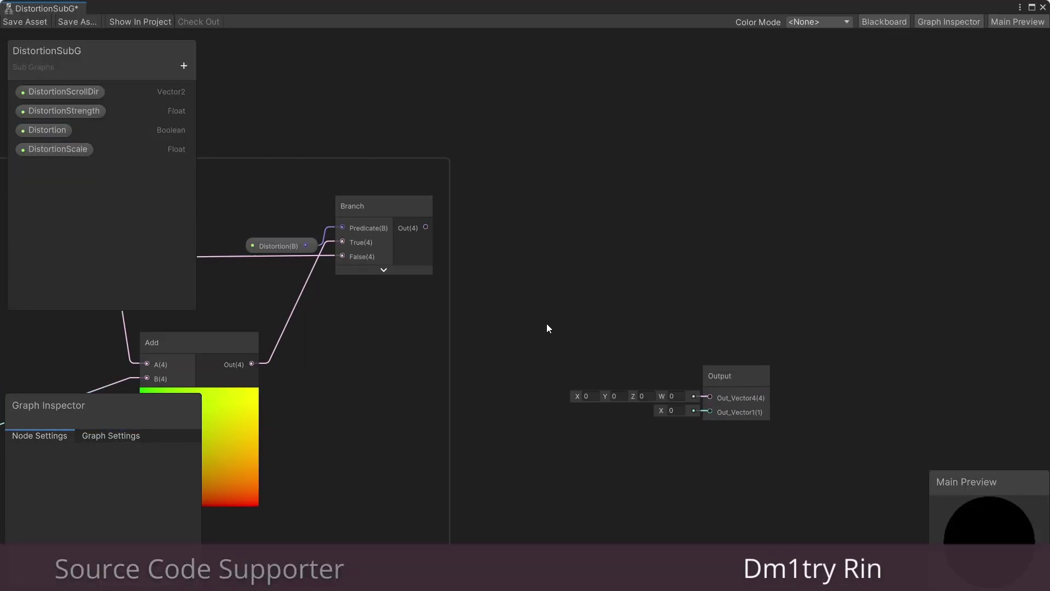
# - Check the UV nodes in DistortionSubG and add a Vector2 property named UVs to replace them
pyautogui.moveTo(323, 354); pyautogui.dragTo(845, 323, button='middle')
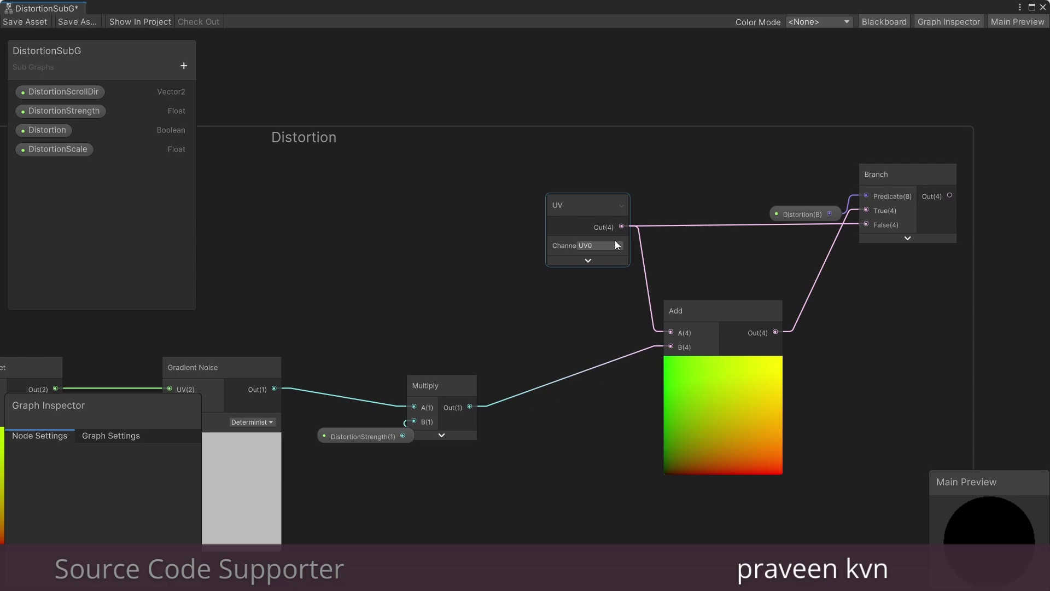
pyautogui.click(586, 212)
pyautogui.scroll(-5, 586, 212)
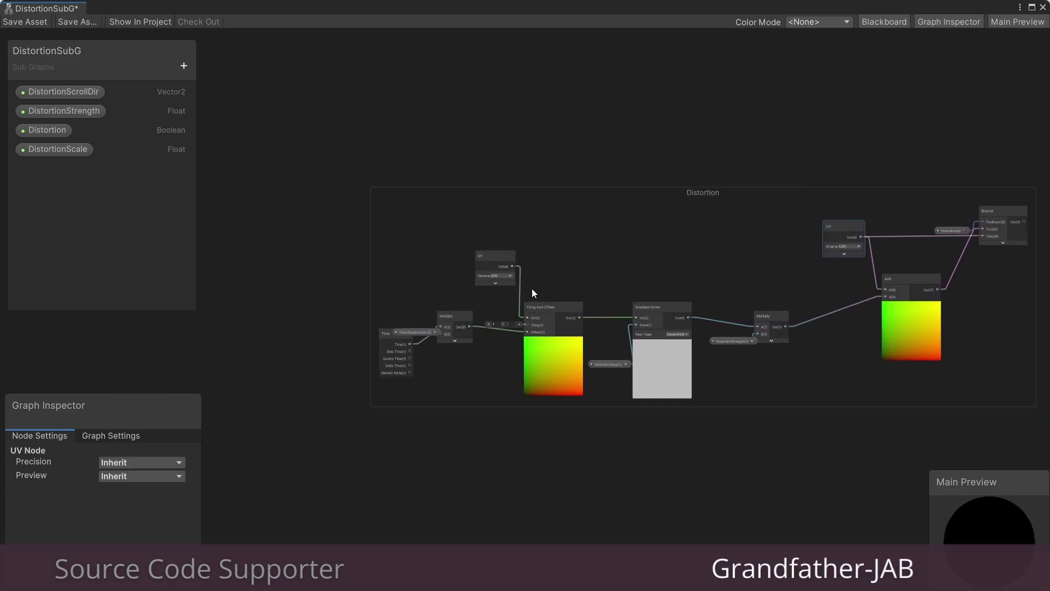
pyautogui.click(484, 255)
pyautogui.scroll(4, 586, 254)
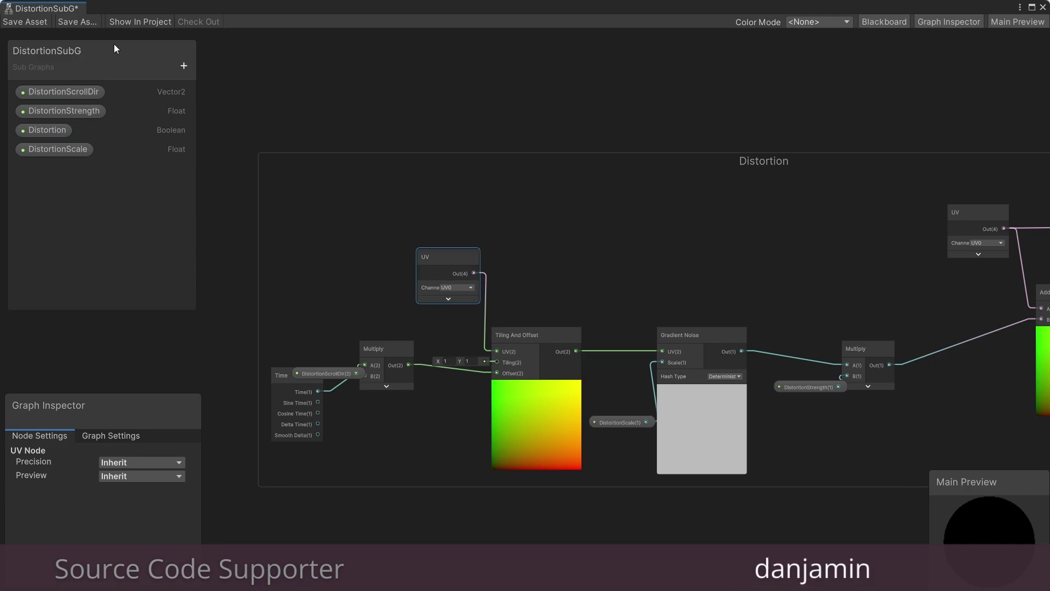
pyautogui.click(180, 66)
pyautogui.click(204, 108)
pyautogui.write('UVs')
pyautogui.press('Return')
# - Replace the UV node feeding Tiling And Offset with the UVs property, and place UVs first in the property list
pyautogui.moveTo(34, 168); pyautogui.dragTo(514, 375)
pyautogui.scroll(2, 437, 263)
pyautogui.click(432, 258)
pyautogui.press('Delete')
pyautogui.click(55, 111)
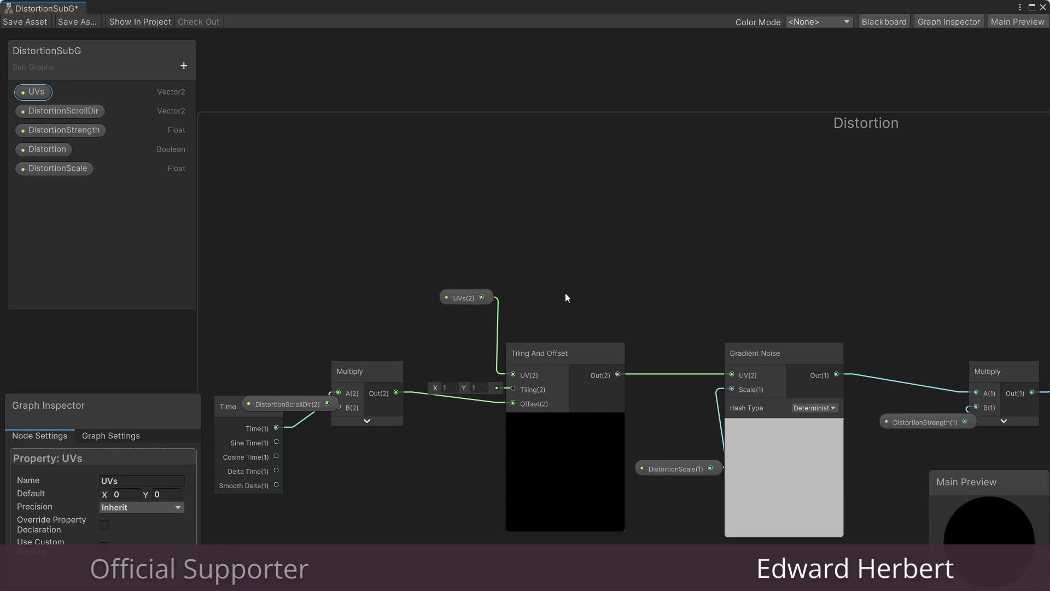
# - Replace the remaining UV node with the UVs property, connected to Add's A input and Branch's False input
pyautogui.scroll(-2, 566, 293)
pyautogui.moveTo(838, 237); pyautogui.dragTo(391, 314, button='middle')
pyautogui.click(565, 299)
pyautogui.press('Delete')
pyautogui.moveTo(29, 94); pyautogui.dragTo(572, 310)
pyautogui.moveTo(587, 314); pyautogui.dragTo(772, 312)
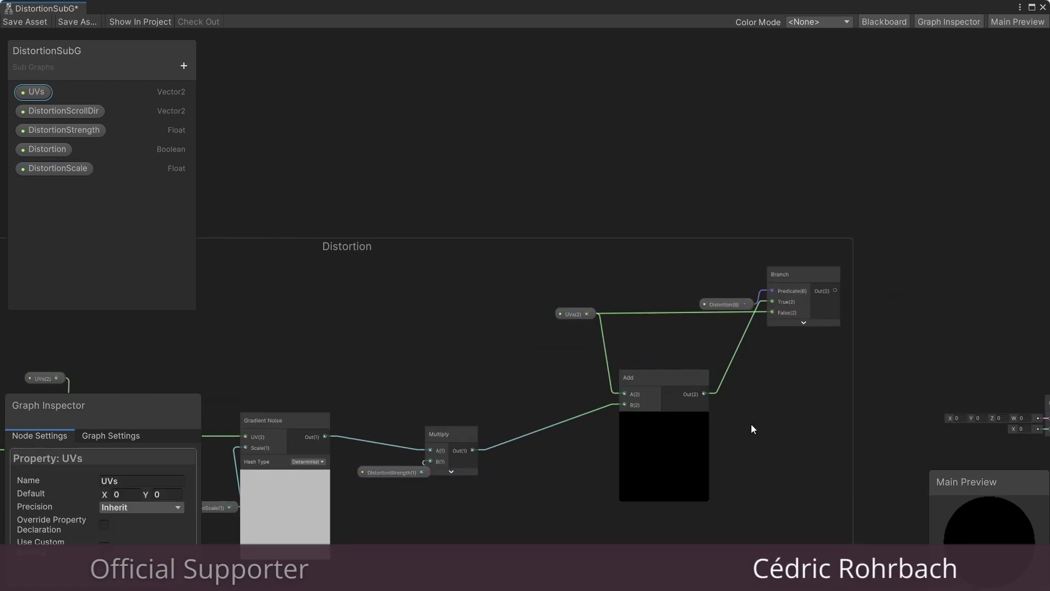
# - Remove the Out_Vector1 output from the Output node and change the remaining output's type to Vector 2
pyautogui.moveTo(904, 388); pyautogui.dragTo(570, 335, button='middle')
pyautogui.click(736, 355)
pyautogui.click(25, 530)
pyautogui.click(171, 547)
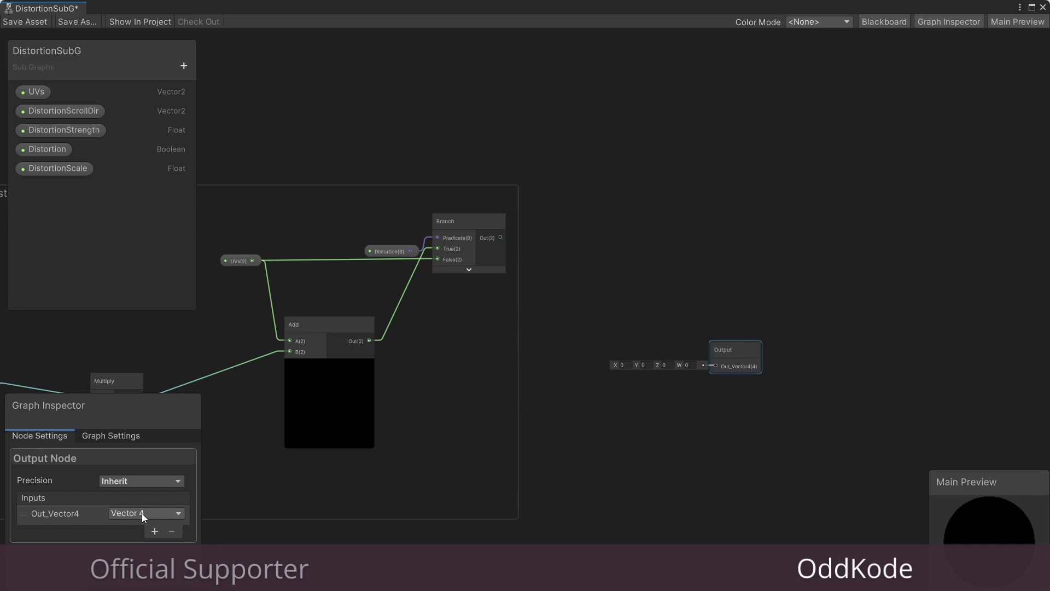
pyautogui.click(143, 515)
pyautogui.click(144, 383)
# - Rename the sub-graph output UVs, connect the Branch result to it, and save DistortionSubG
pyautogui.click(59, 513)
pyautogui.write('UVs')
pyautogui.press('Return')
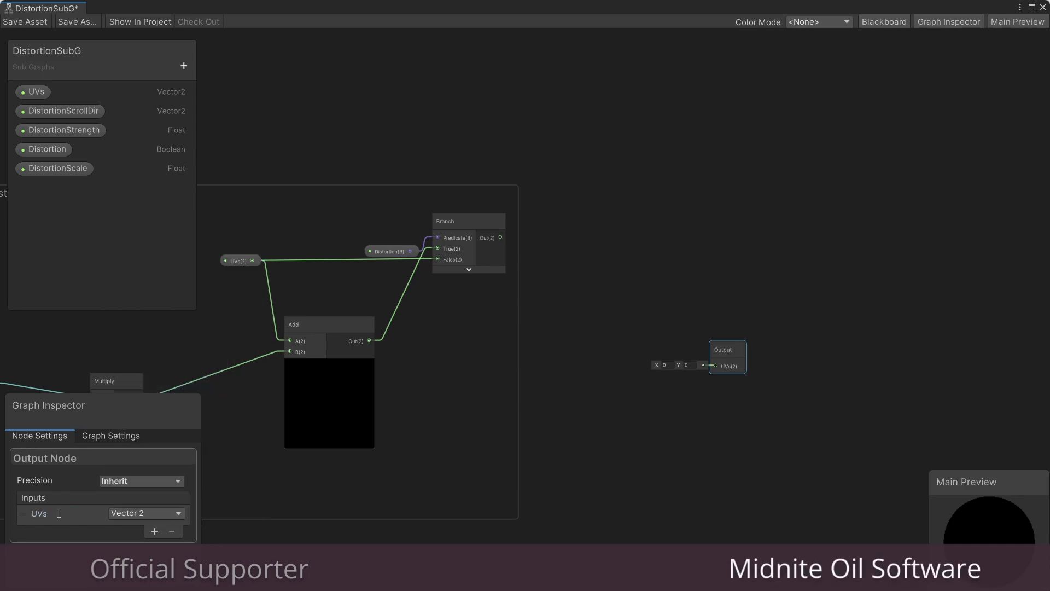
pyautogui.moveTo(500, 237); pyautogui.dragTo(715, 366)
pyautogui.click(25, 22)
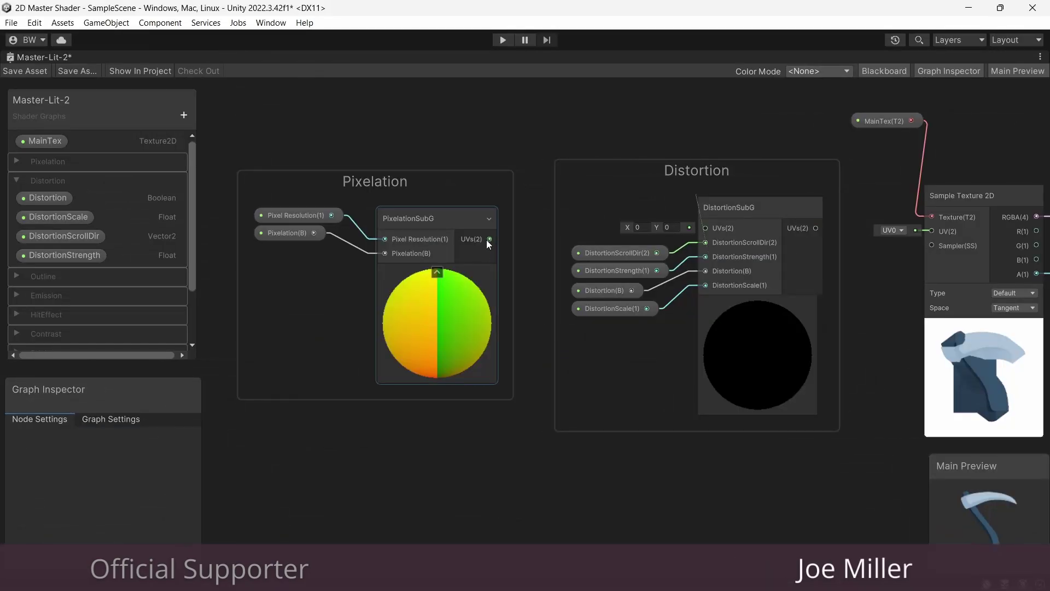
# - Chain PixelationSubG's UVs through DistortionSubG into the Sample Texture 2D UV input, and save Master-Lit-2
pyautogui.moveTo(489, 240); pyautogui.dragTo(704, 228)
pyautogui.moveTo(818, 437); pyautogui.dragTo(675, 441, button='middle')
pyautogui.moveTo(674, 232); pyautogui.dragTo(789, 234)
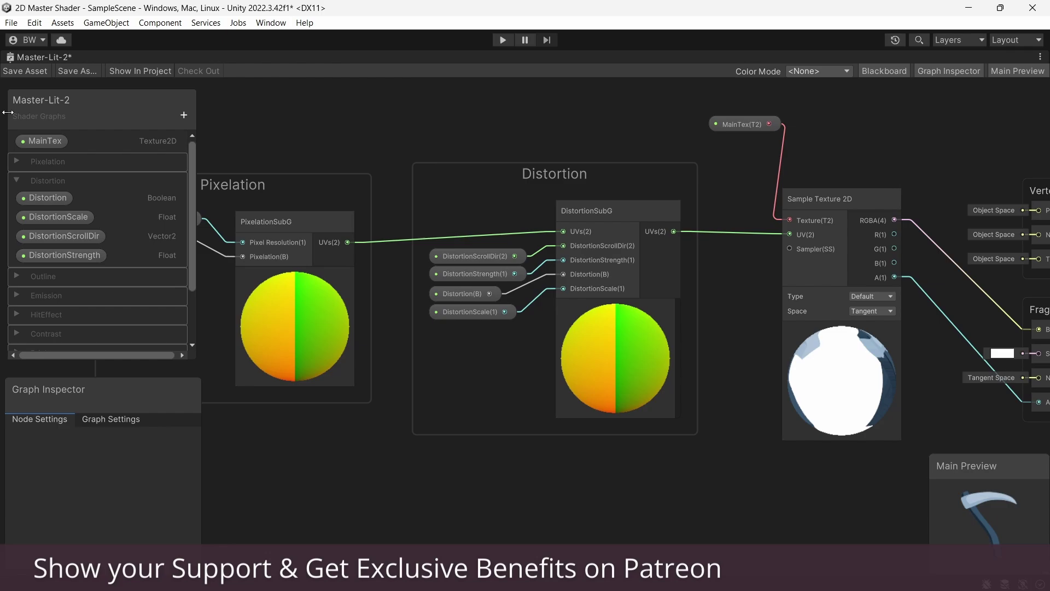
pyautogui.click(15, 73)
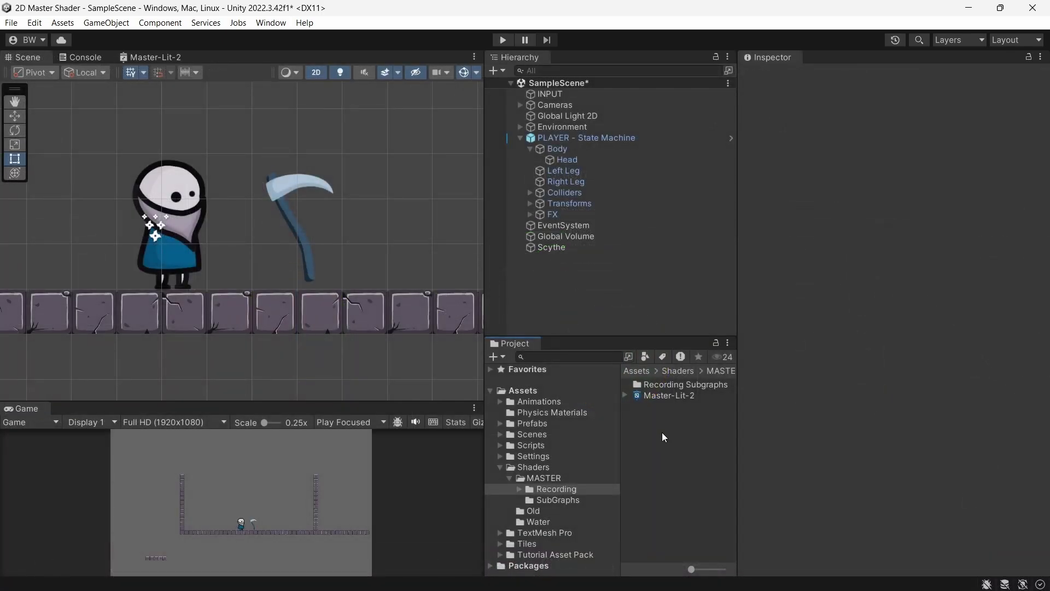
# - Create a material named Master-Lit-2 from the Master-Lit-2 shader and assign it to the Scythe's Sprite Renderer
pyautogui.rightClick(665, 396)
pyautogui.moveTo(722, 16)
pyautogui.click(553, 364)
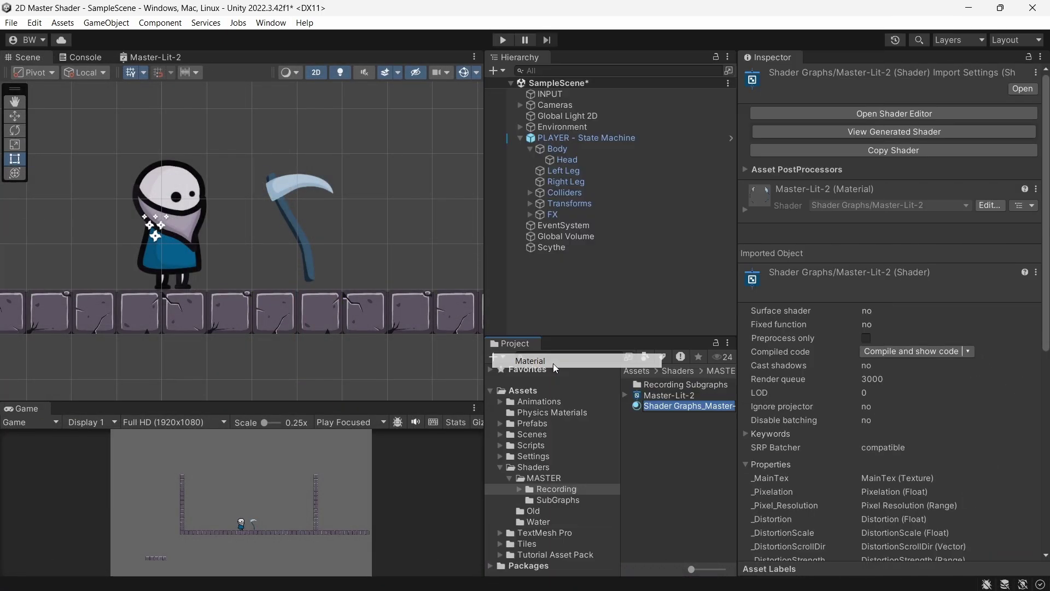
pyautogui.write('Master-Lit-2')
pyautogui.press('Return')
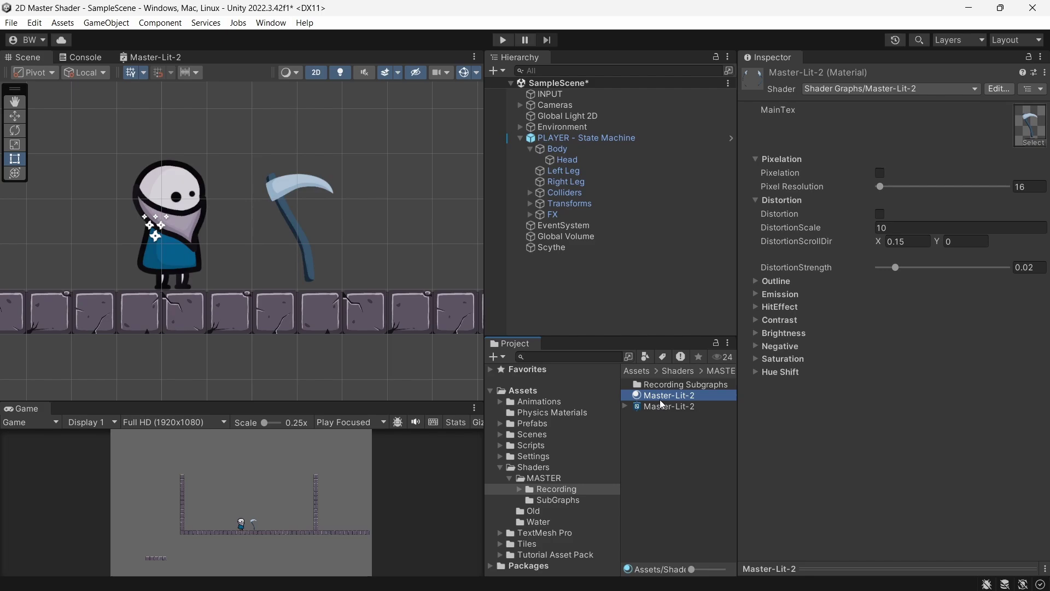
pyautogui.click(549, 247)
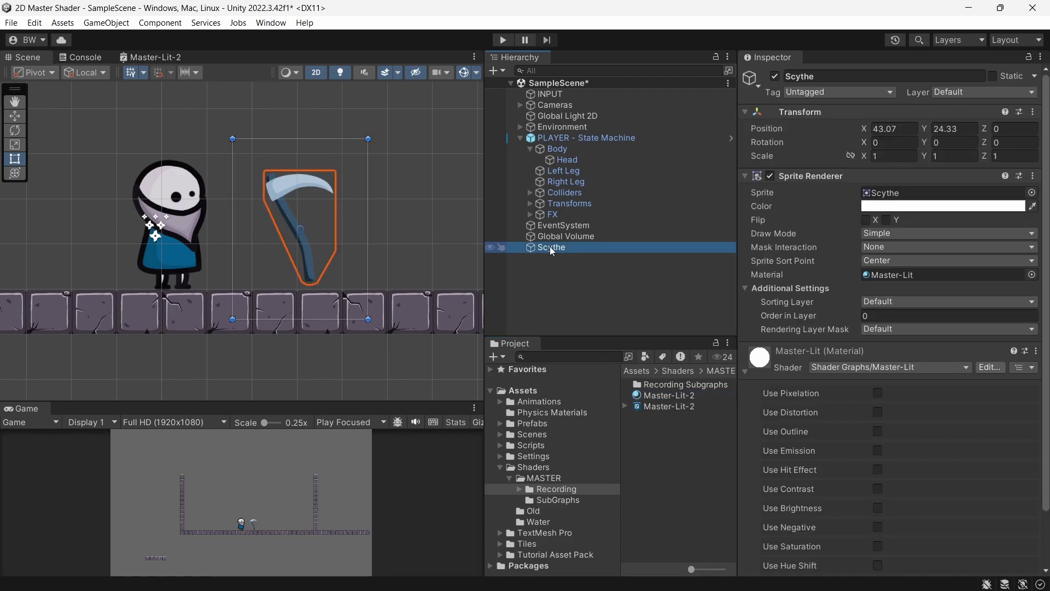
pyautogui.moveTo(637, 396); pyautogui.dragTo(880, 275)
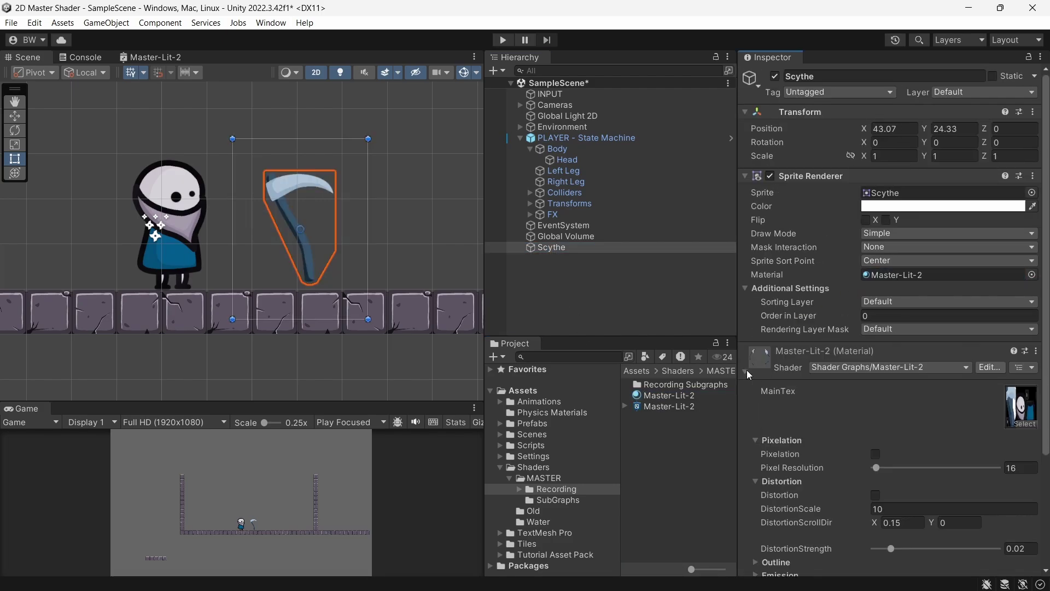
# - Test the Pixelation toggle at a Pixel Resolution of 45 and the Distortion toggle on the Scythe's material, separately and combined
pyautogui.scroll(-3, 756, 397)
pyautogui.click(875, 377)
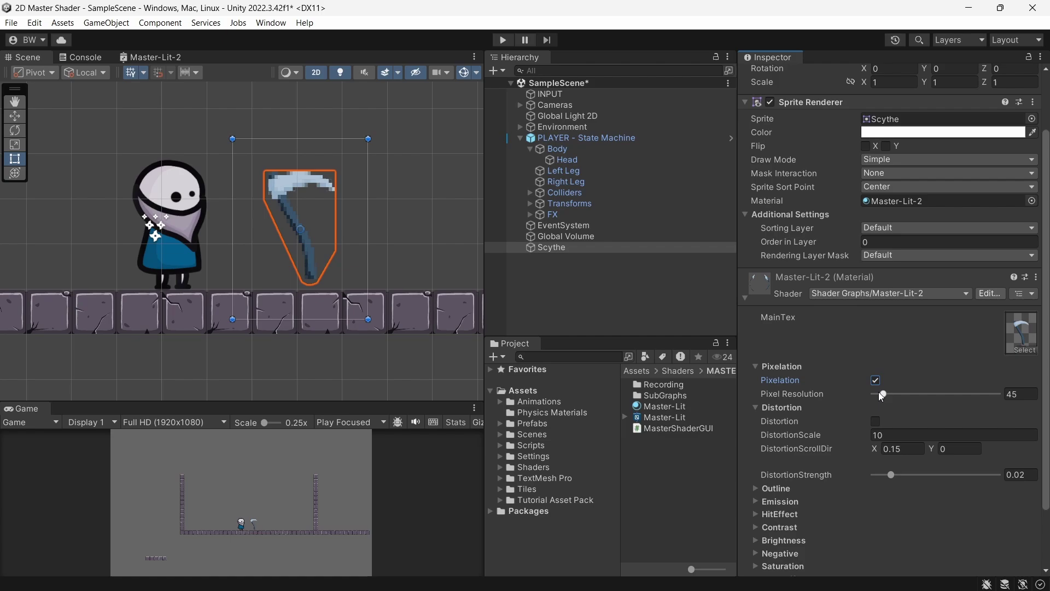
pyautogui.click(875, 380)
pyautogui.click(876, 421)
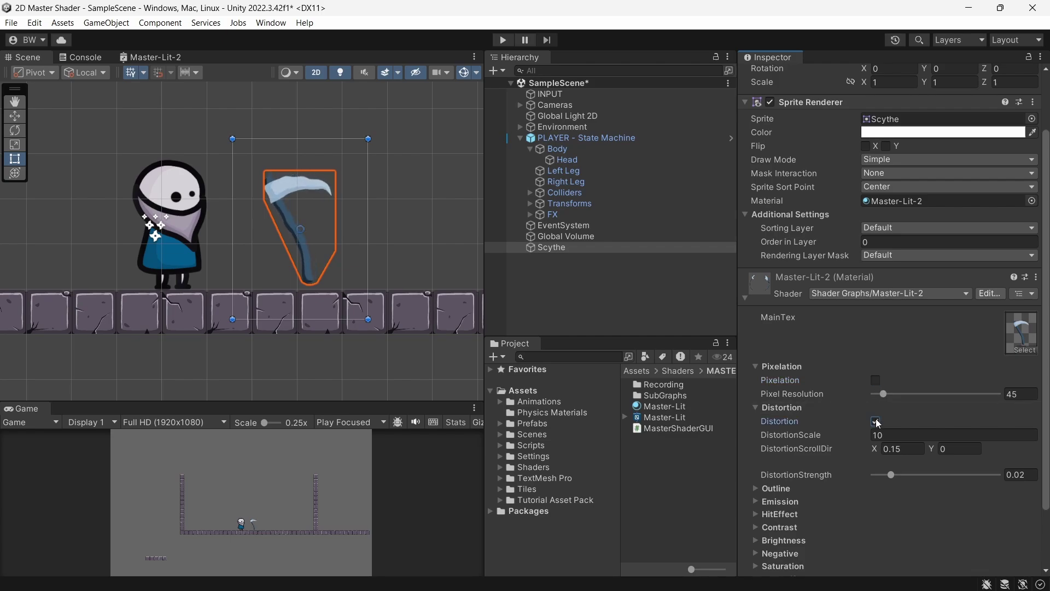
pyautogui.click(876, 379)
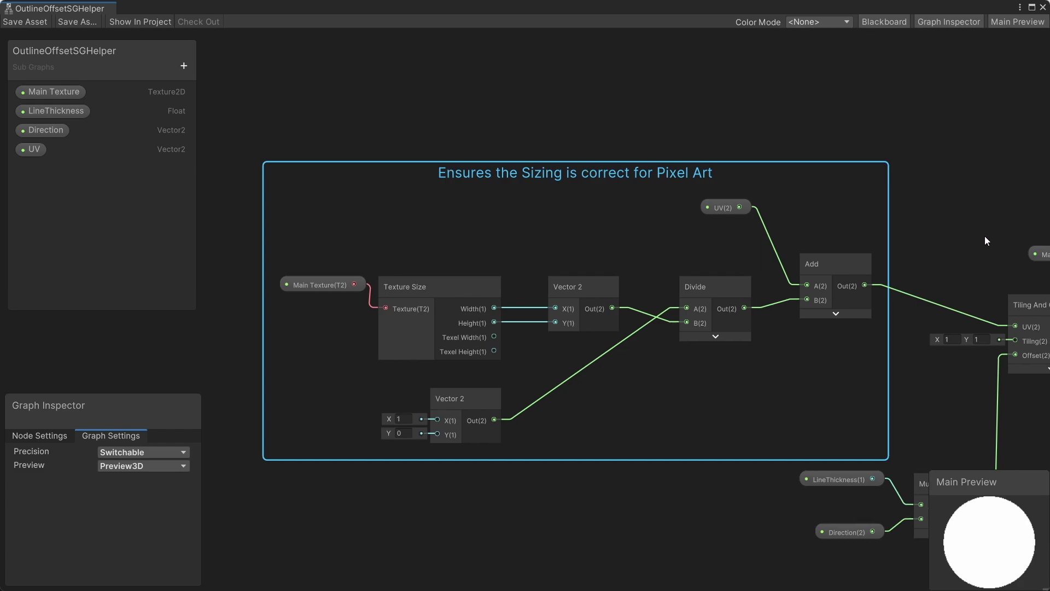
# - Examine how OutlineOffsetSGHelper offsets the texture sample using Tiling And Offset, LineThickness and Direction
pyautogui.moveTo(985, 236); pyautogui.dragTo(628, 191, button='middle')
pyautogui.click(683, 260)
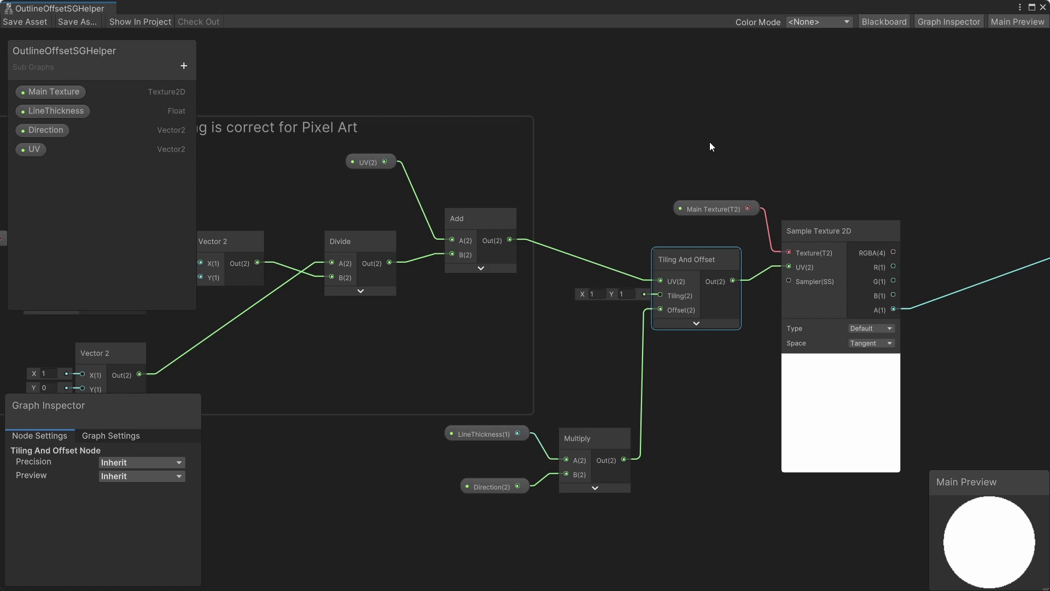
pyautogui.click(471, 434)
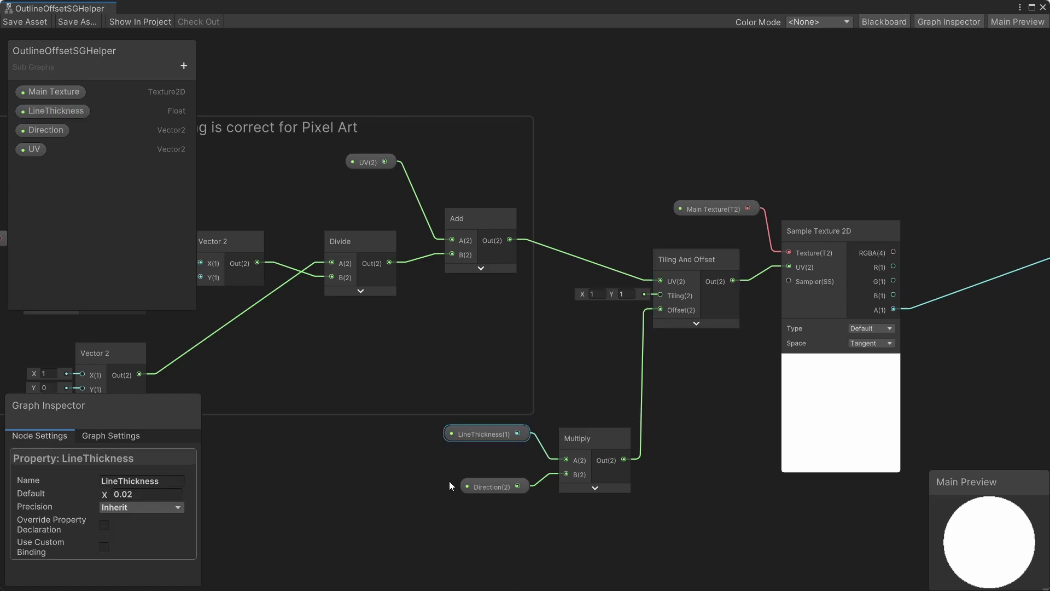
pyautogui.click(485, 490)
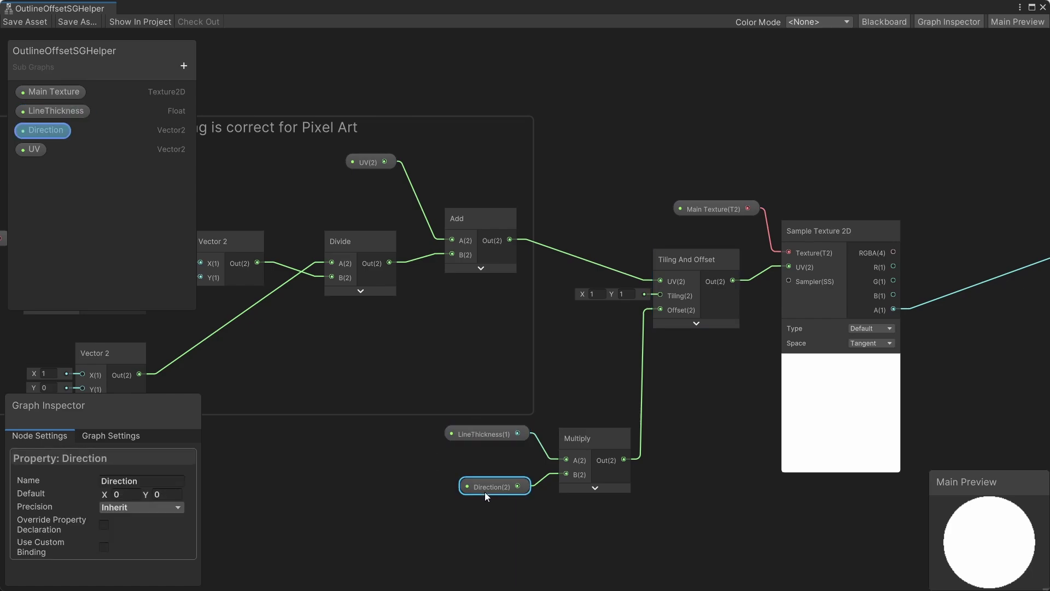
pyautogui.click(411, 447)
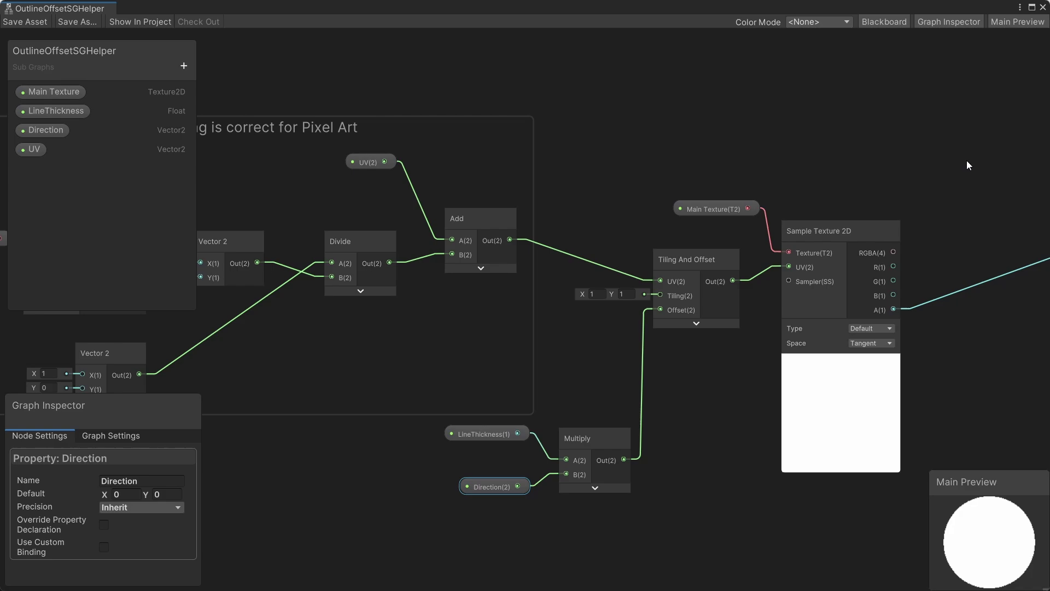
pyautogui.moveTo(966, 159); pyautogui.dragTo(730, 215, button='middle')
pyautogui.click(862, 289)
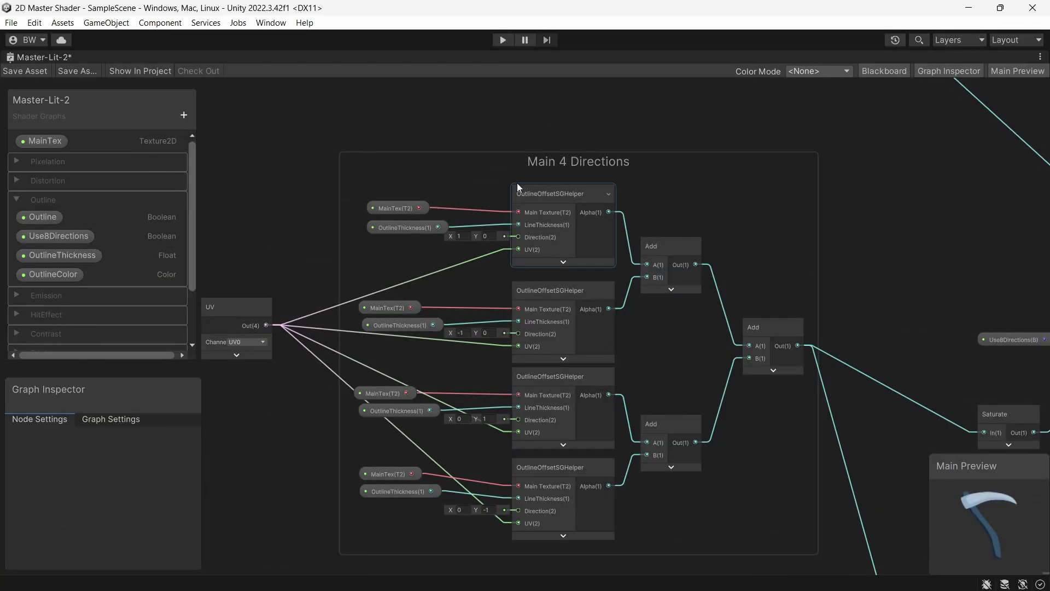
# - Examine the OutlineOffsetSGHelper nodes and their Direction values in the Main 4 Directions and 4 Diagonal Directions groups
pyautogui.moveTo(520, 179); pyautogui.dragTo(596, 521)
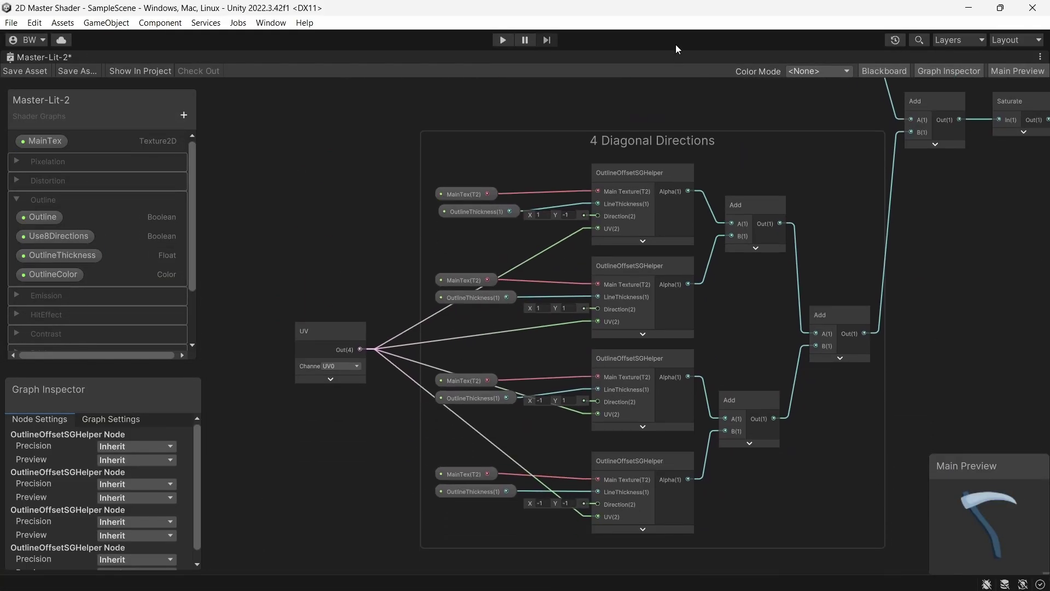
pyautogui.moveTo(583, 164); pyautogui.dragTo(639, 497)
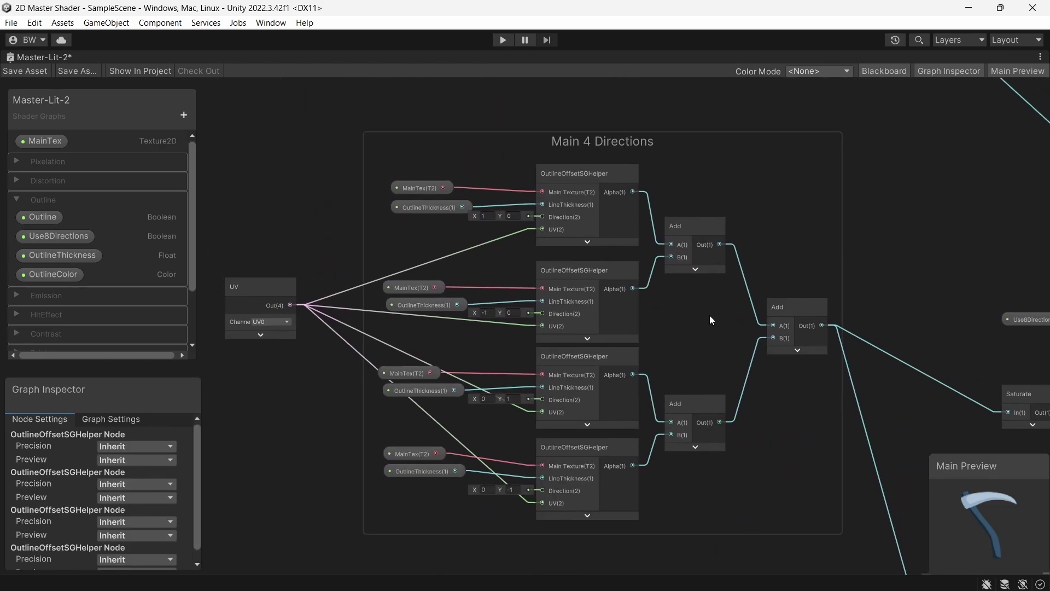
pyautogui.scroll(3, 516, 180)
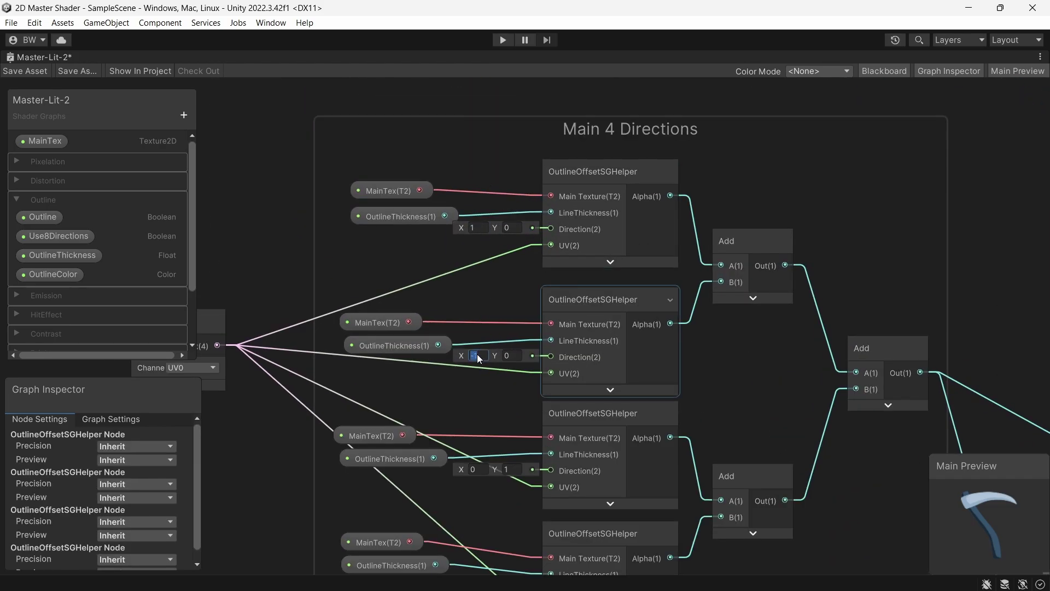
pyautogui.moveTo(495, 434); pyautogui.dragTo(482, 351, button='middle')
pyautogui.click(501, 504)
pyautogui.scroll(-1, 498, 223)
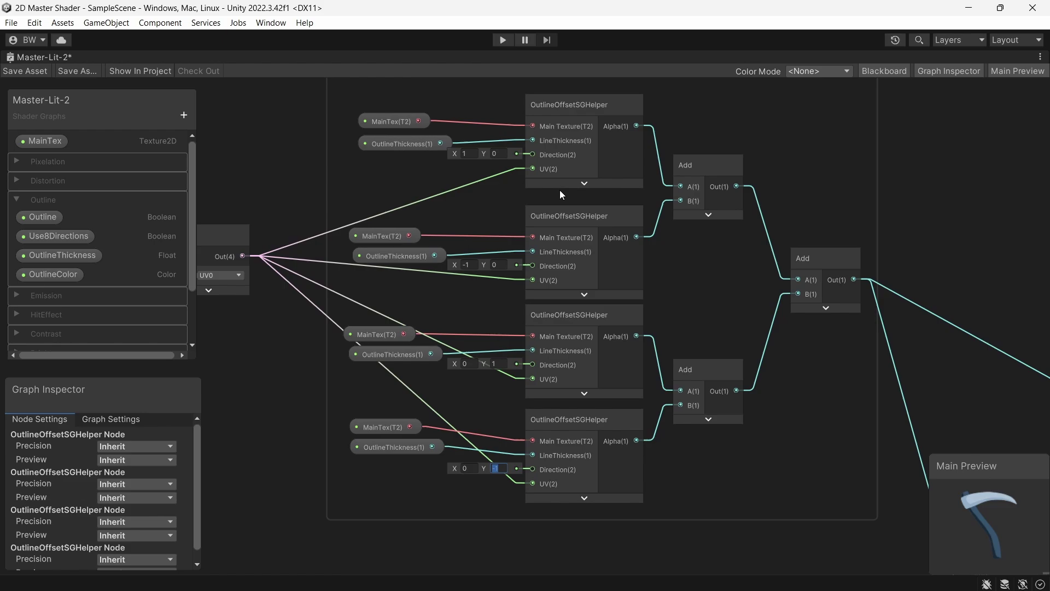
pyautogui.moveTo(731, 123); pyautogui.dragTo(734, 168, button='middle')
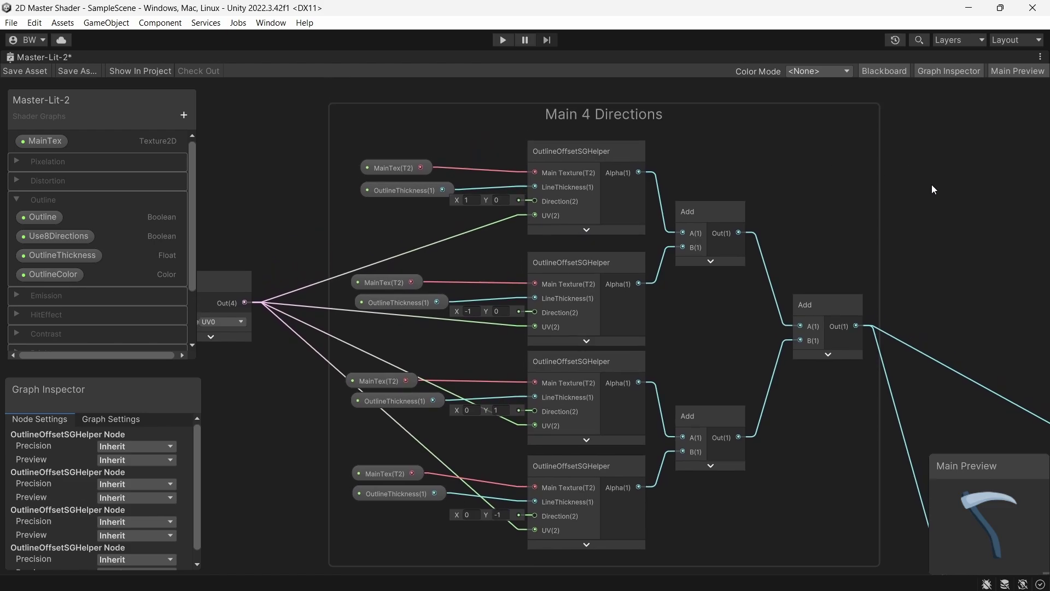
# - Examine how the Main 4 Directions Add nodes feed the Saturate node and the Branch controlled by Use8Directions
pyautogui.click(701, 212)
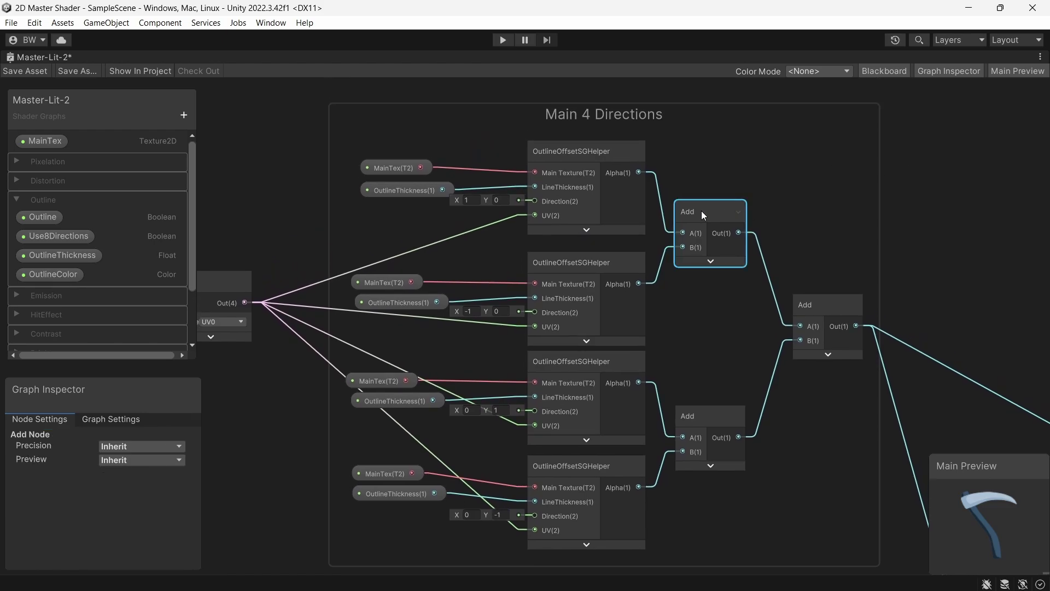
pyautogui.click(703, 413)
pyautogui.click(816, 317)
pyautogui.scroll(-2, 937, 250)
pyautogui.moveTo(936, 249); pyautogui.dragTo(520, 268, button='middle')
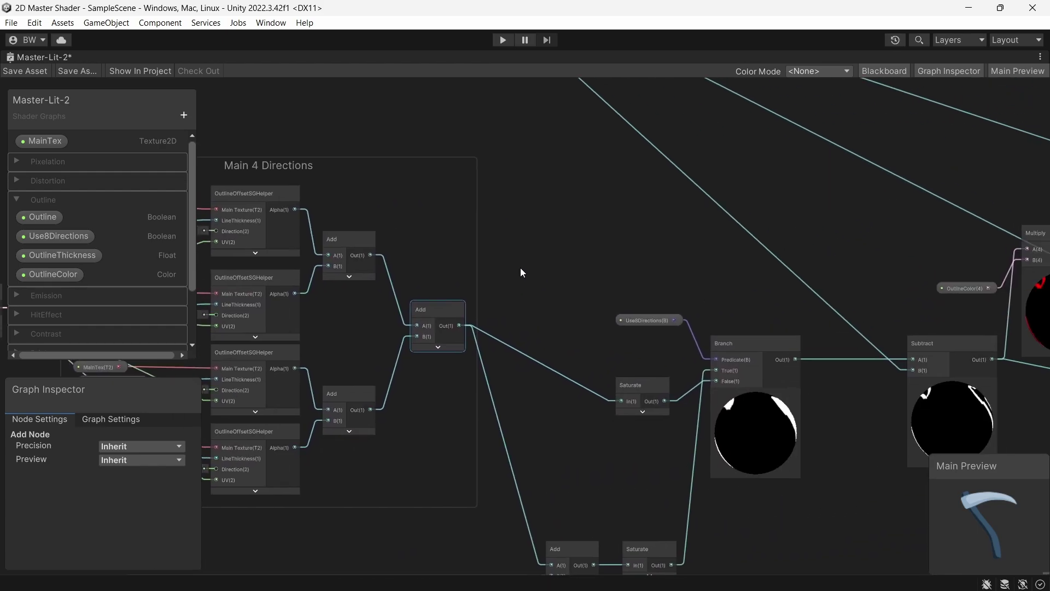
pyautogui.click(631, 379)
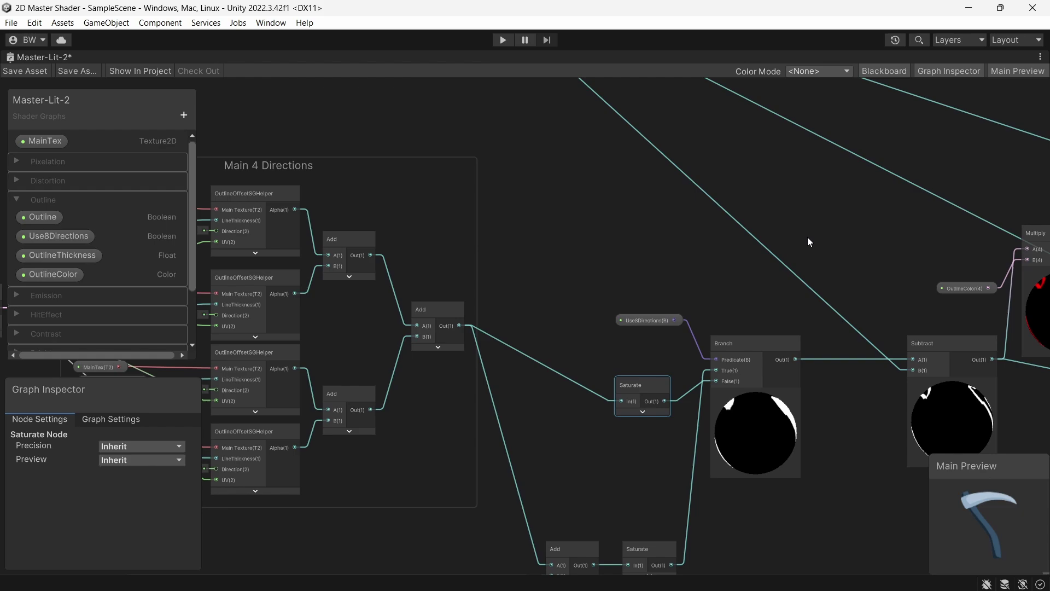
pyautogui.scroll(2, 808, 238)
pyautogui.click(736, 353)
pyautogui.moveTo(714, 258); pyautogui.dragTo(652, 208, button='middle')
pyautogui.click(553, 265)
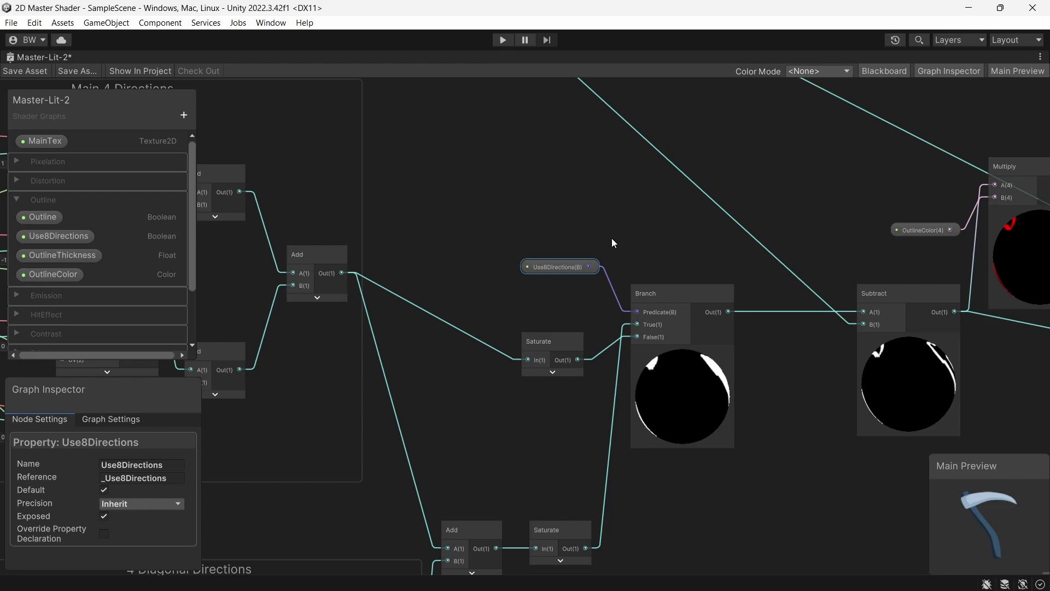
# - Examine the 4 Diagonal Directions group and the Add and Saturate nodes that combine it with the main directions
pyautogui.moveTo(467, 481); pyautogui.dragTo(846, 50, button='middle')
pyautogui.moveTo(599, 146); pyautogui.dragTo(670, 116, button='middle')
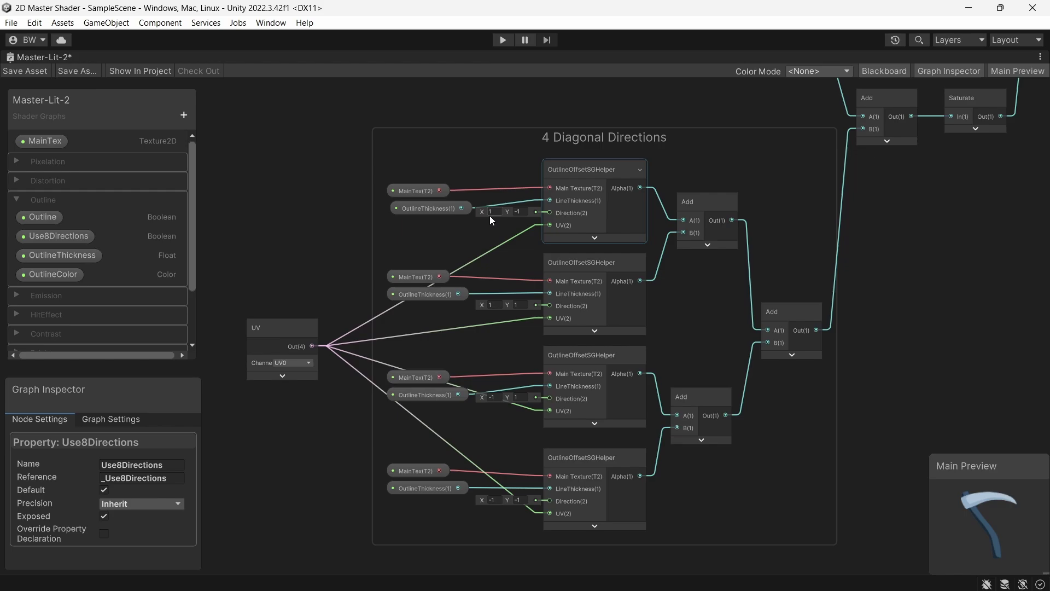
pyautogui.click(492, 305)
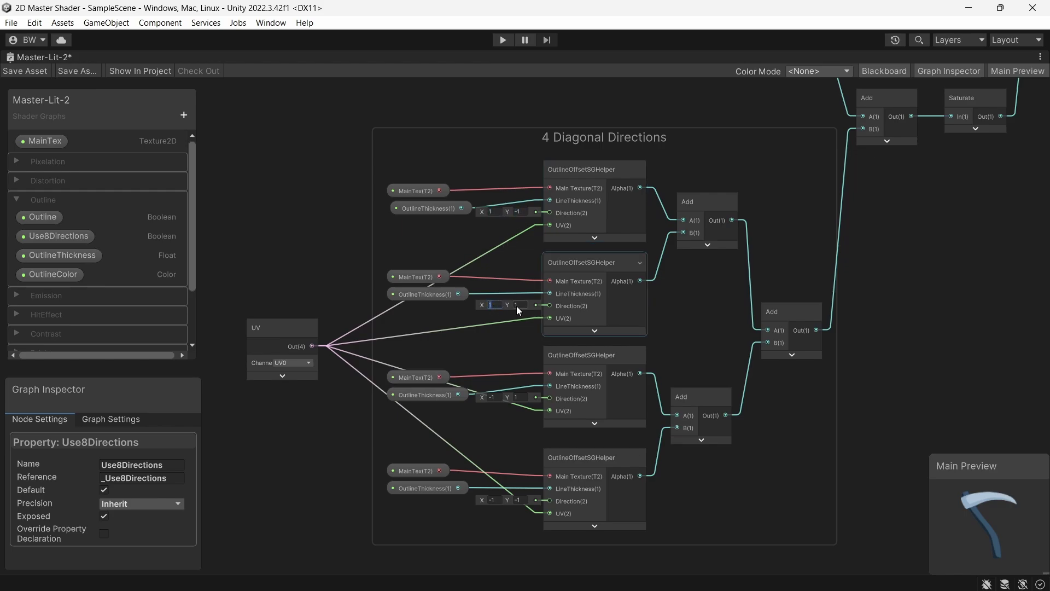
pyautogui.click(678, 310)
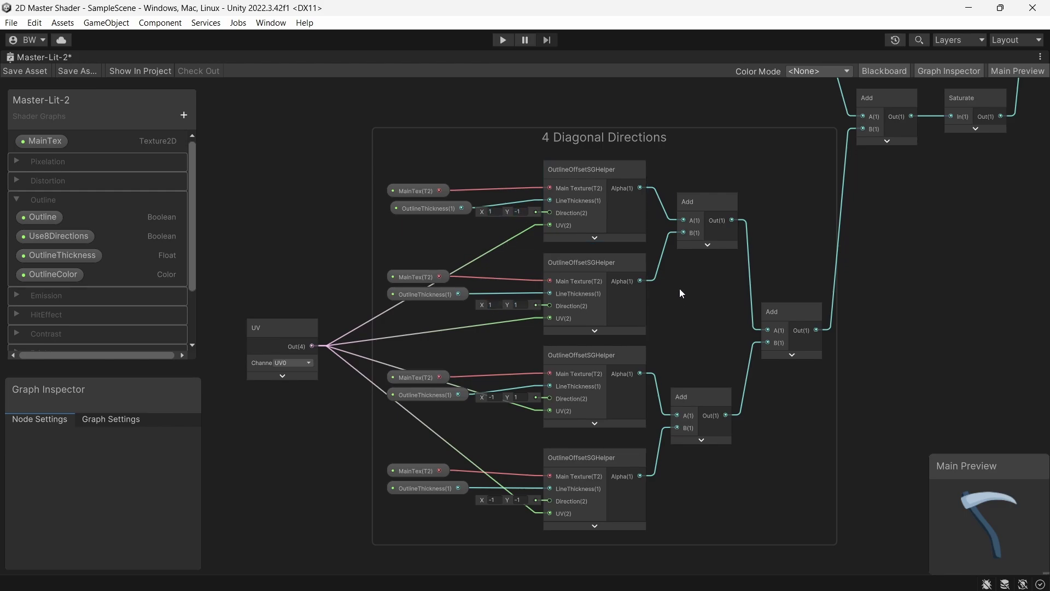
pyautogui.click(698, 214)
pyautogui.click(696, 395)
pyautogui.moveTo(940, 214); pyautogui.dragTo(683, 501, button='middle')
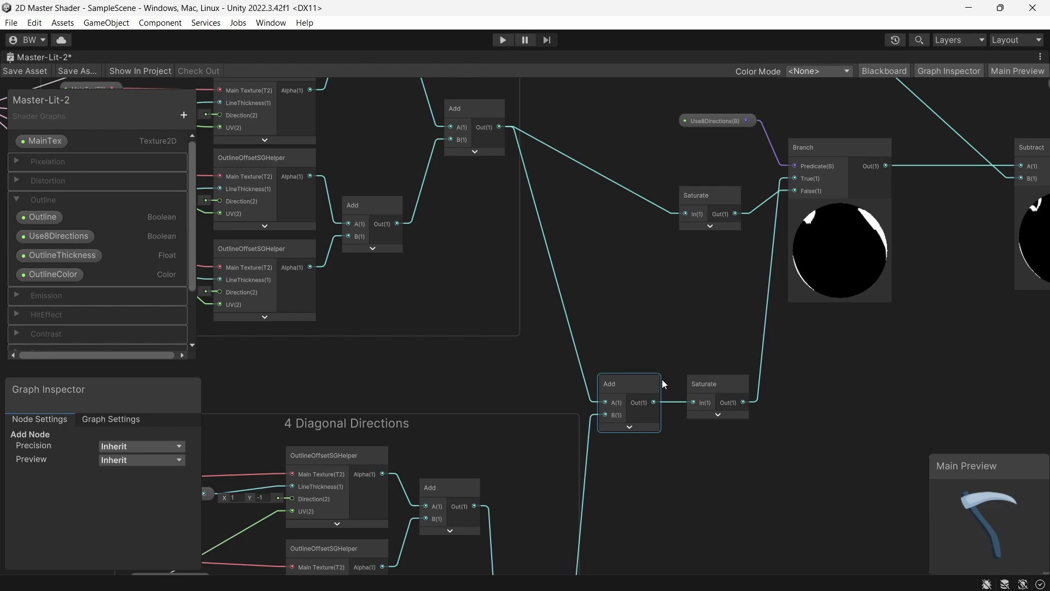
pyautogui.moveTo(663, 381); pyautogui.dragTo(795, 389)
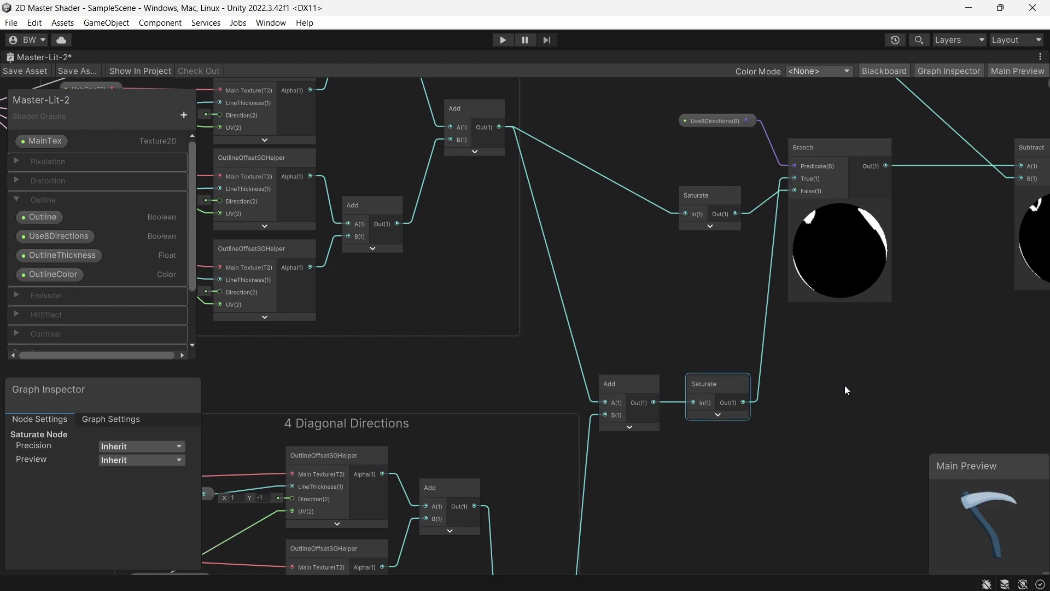
# - Examine how the Subtract node isolates the outline from the Branch output and how Multiply tints it with OutlineColor
pyautogui.moveTo(970, 232); pyautogui.dragTo(569, 501, button='middle')
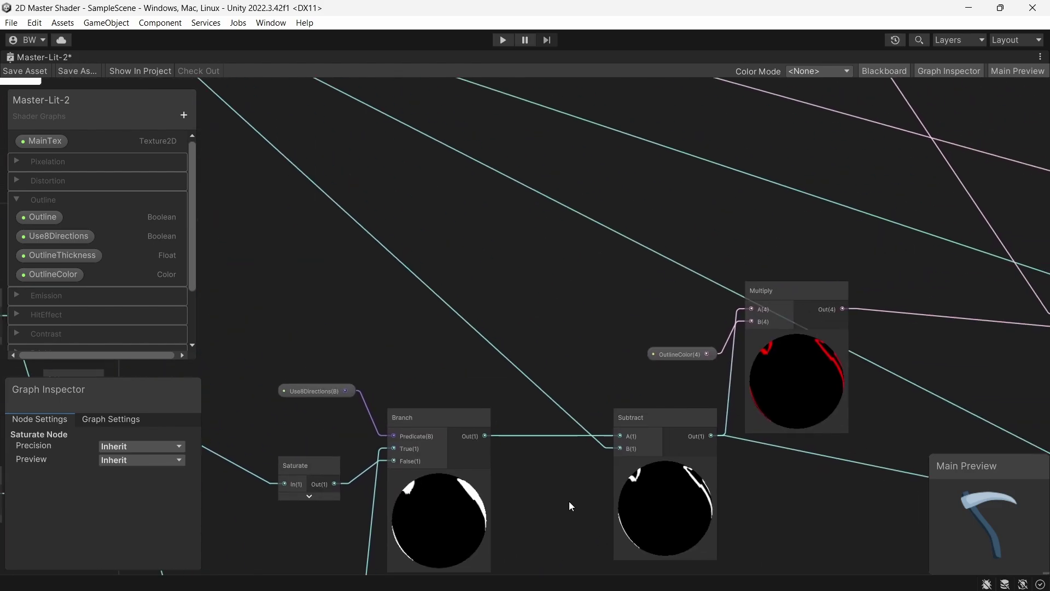
pyautogui.click(652, 420)
pyautogui.scroll(-2, 539, 310)
pyautogui.moveTo(540, 310); pyautogui.dragTo(764, 504, button='middle')
pyautogui.moveTo(710, 470); pyautogui.dragTo(529, 212, button='middle')
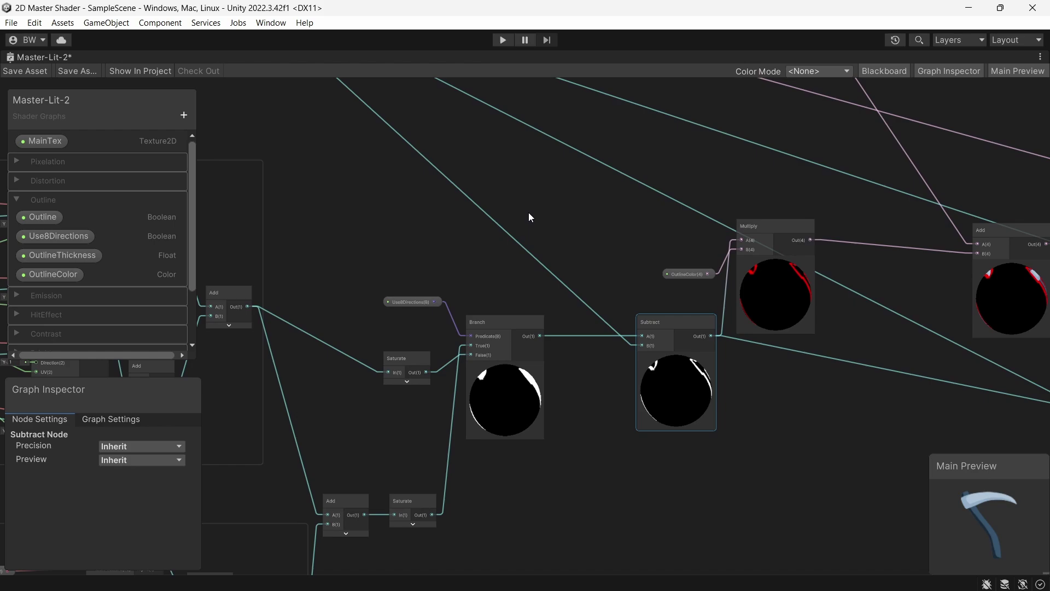
pyautogui.click(518, 323)
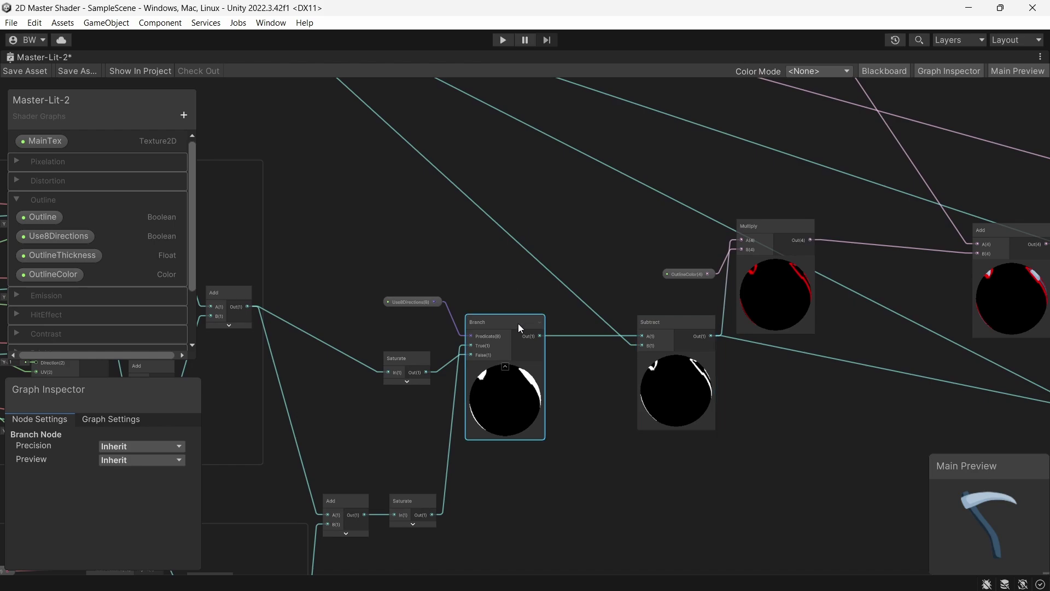
pyautogui.click(688, 328)
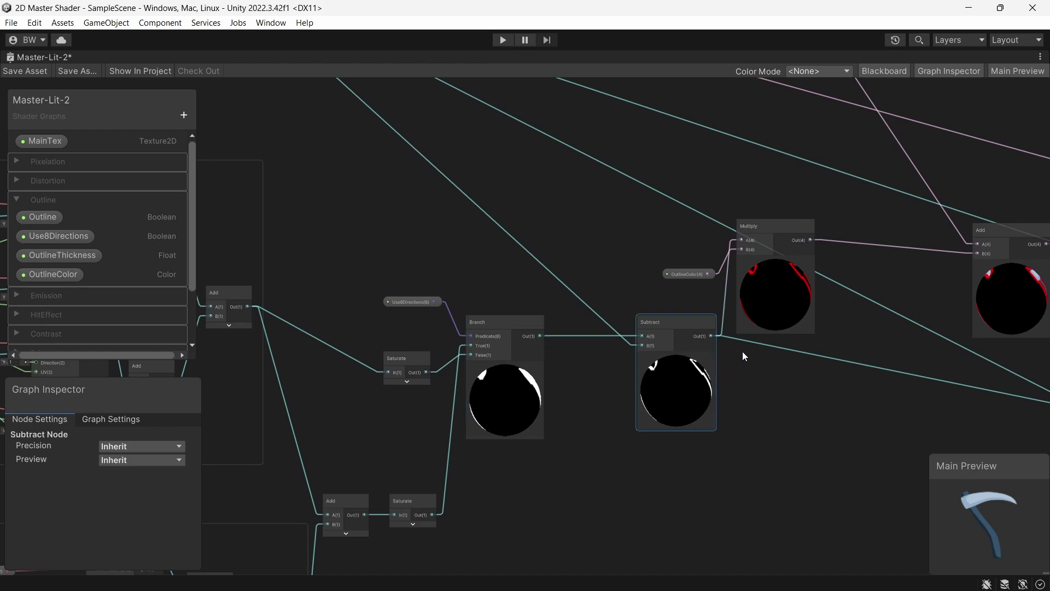
pyautogui.moveTo(797, 316); pyautogui.dragTo(691, 396, button='middle')
pyautogui.scroll(2, 680, 391)
pyautogui.click(686, 283)
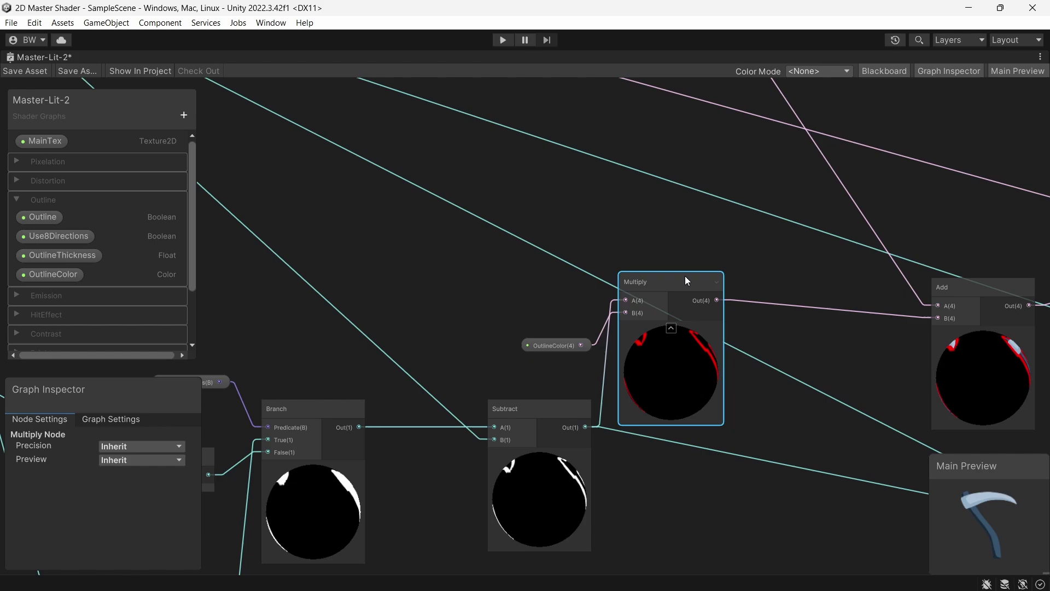
# - Examine the Clean Up Colors group, where One Minus, Subtract and Clamp process the Sample Texture 2D output
pyautogui.scroll(-4, 685, 277)
pyautogui.moveTo(469, 178); pyautogui.dragTo(625, 477, button='middle')
pyautogui.scroll(2, 620, 430)
pyautogui.moveTo(619, 429); pyautogui.dragTo(651, 459, button='middle')
pyautogui.moveTo(709, 205); pyautogui.dragTo(674, 235)
pyautogui.scroll(2, 641, 253)
pyautogui.moveTo(641, 253); pyautogui.dragTo(699, 199, button='middle')
pyautogui.scroll(-1, 762, 202)
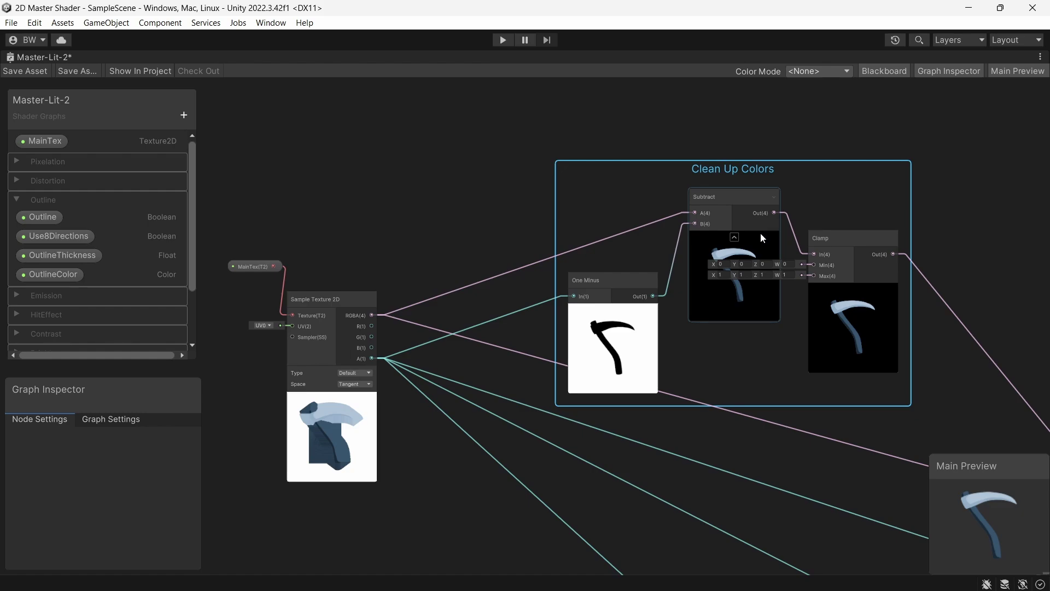
# - Examine the Add node that combines the cleaned-up colors with the tinted outline, and the Add node for alpha
pyautogui.moveTo(885, 448); pyautogui.dragTo(281, 198, button='middle')
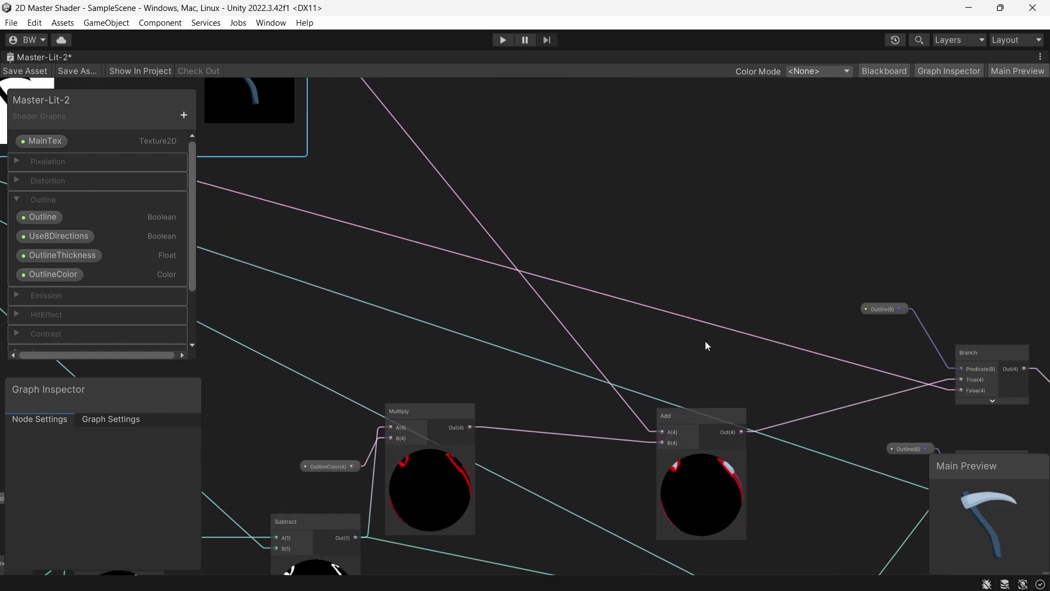
pyautogui.moveTo(777, 372); pyautogui.dragTo(765, 283, button='middle')
pyautogui.click(671, 336)
pyautogui.click(442, 328)
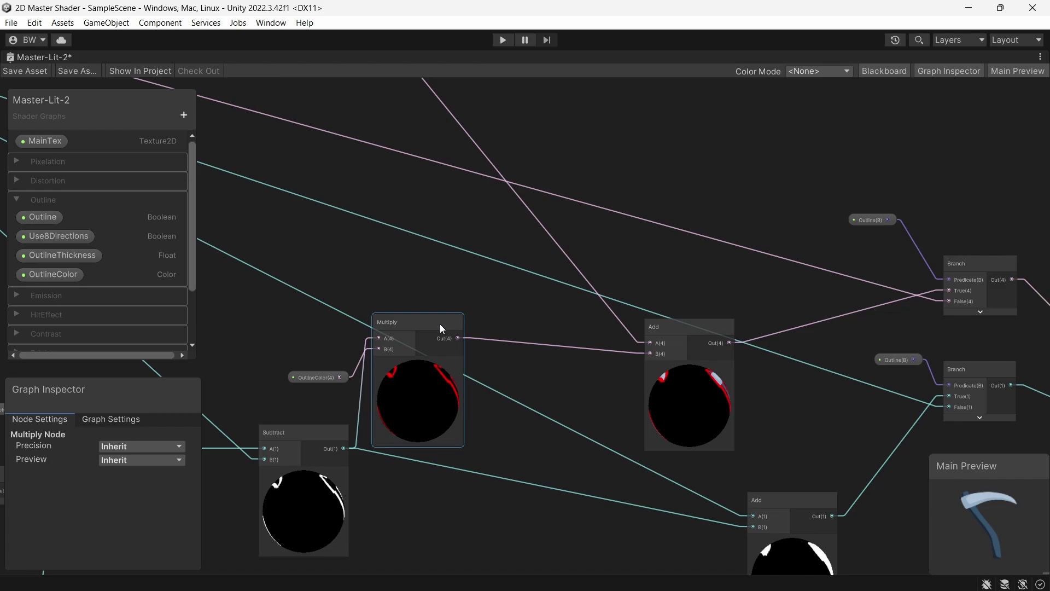
pyautogui.click(543, 328)
pyautogui.moveTo(745, 487); pyautogui.dragTo(741, 391, button='middle')
pyautogui.click(770, 415)
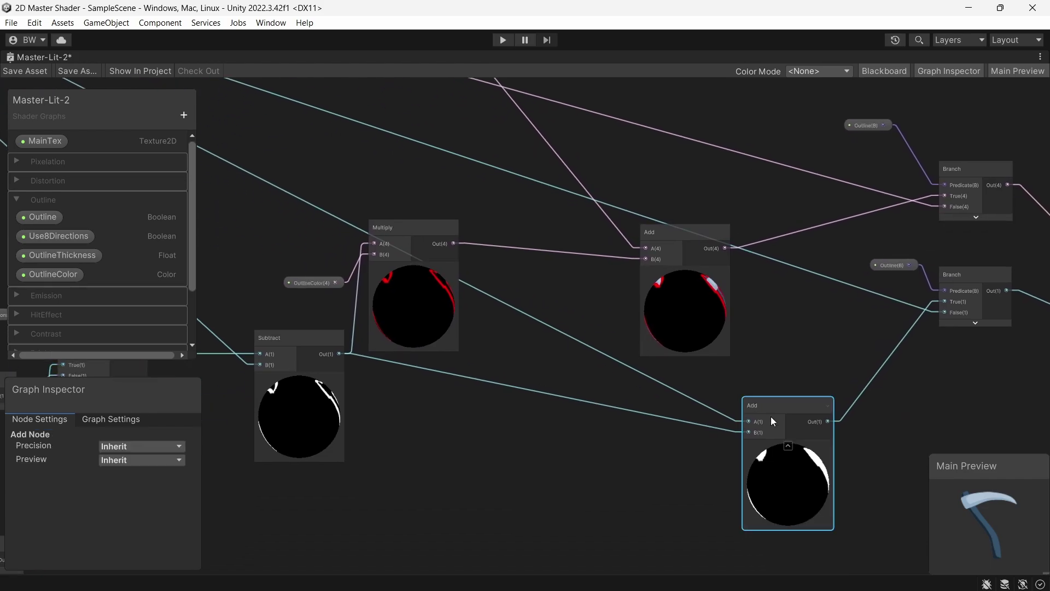
# - Trace the texture alpha and outline Subtract outputs to the Branch nodes toggled by the Outline property
pyautogui.moveTo(305, 134); pyautogui.dragTo(824, 402, button='middle')
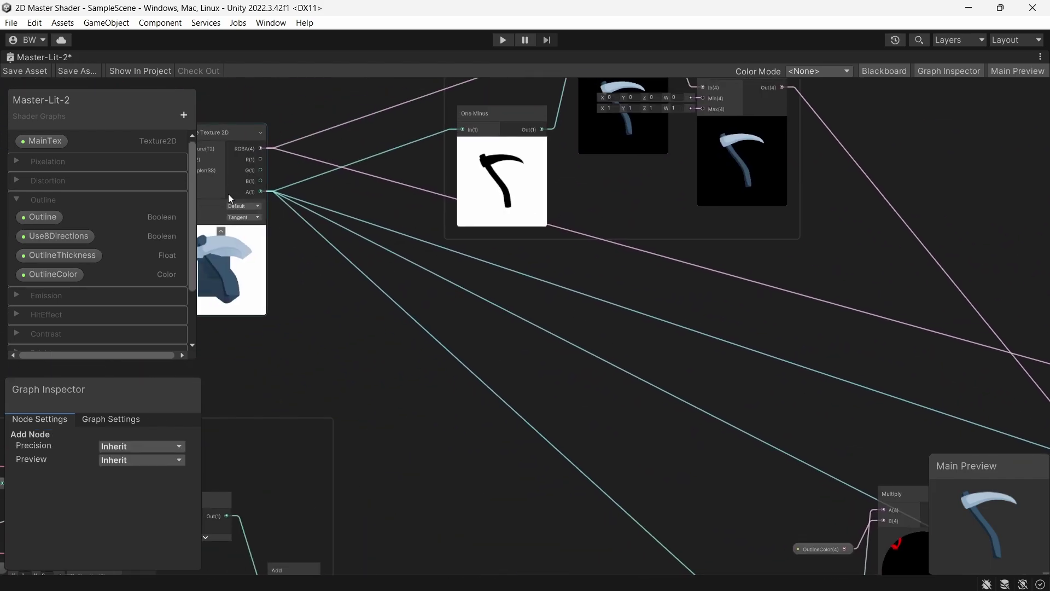
pyautogui.moveTo(736, 450); pyautogui.dragTo(345, 123, button='middle')
pyautogui.click(398, 273)
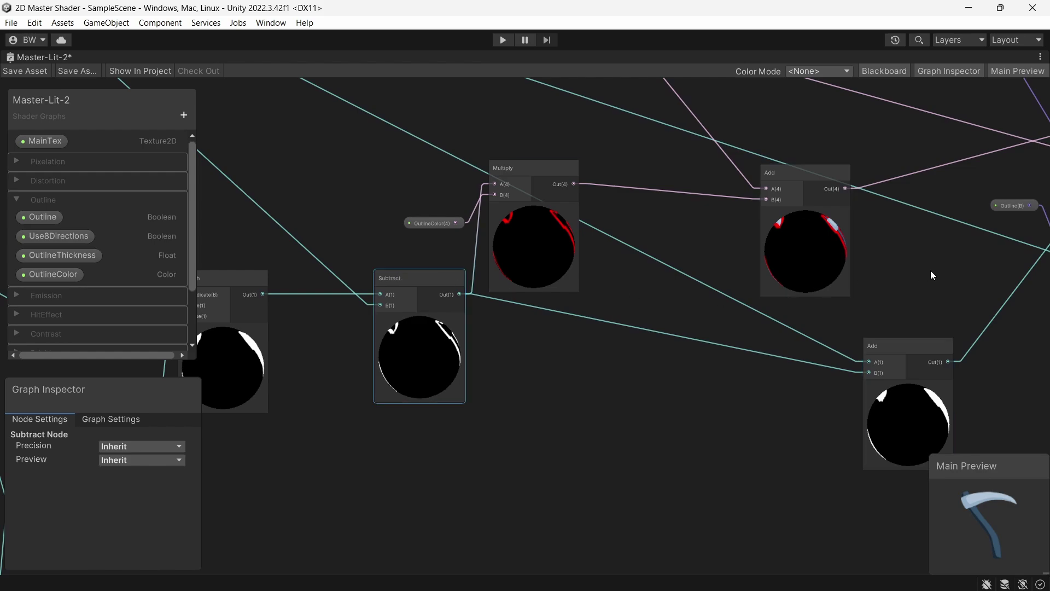
pyautogui.moveTo(930, 270); pyautogui.dragTo(544, 386, button='middle')
pyautogui.click(710, 329)
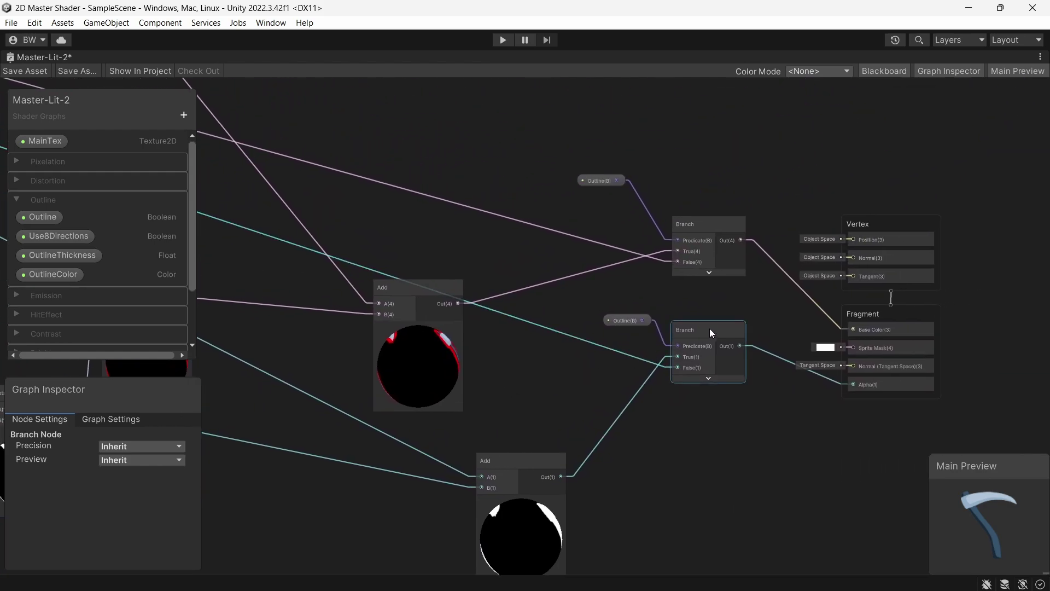
pyautogui.click(628, 320)
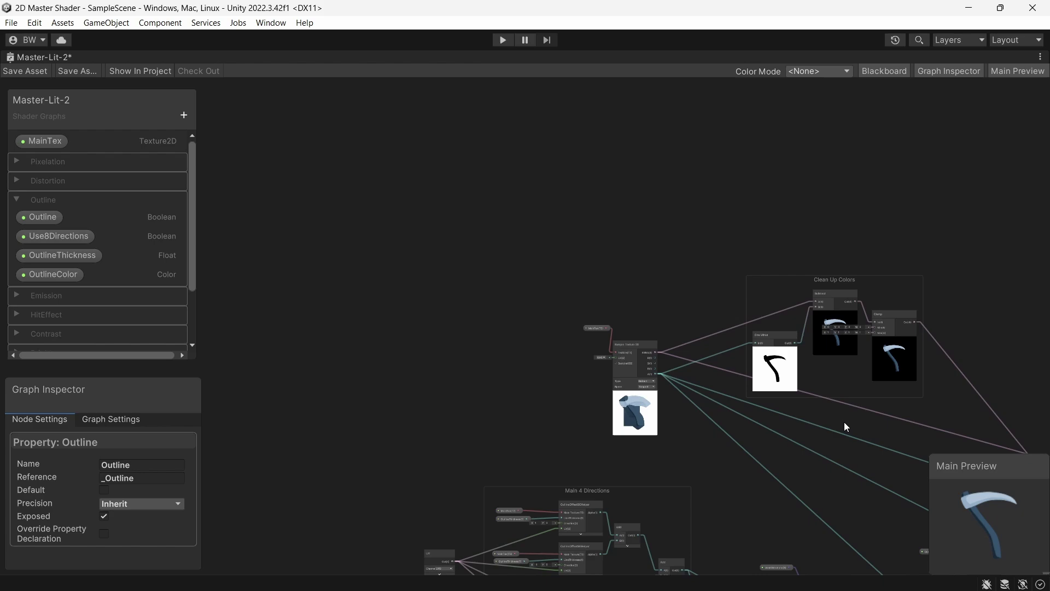
# - Convert all outline effect nodes into a sub-graph saved as OutlineSubG in the Recording Subgraphs folder
pyautogui.scroll(-1, 844, 423)
pyautogui.moveTo(844, 423); pyautogui.dragTo(646, 248, button='middle')
pyautogui.scroll(-3, 654, 214)
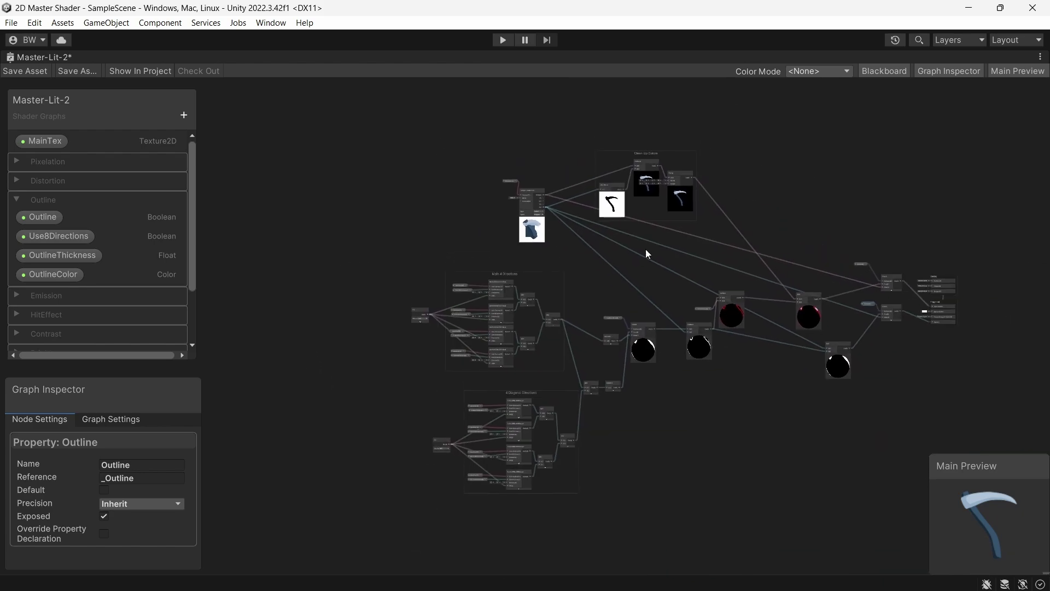
pyautogui.scroll(1, 645, 249)
pyautogui.moveTo(364, 121); pyautogui.dragTo(378, 191)
pyautogui.moveTo(934, 559); pyautogui.dragTo(934, 558)
pyautogui.rightClick(743, 311)
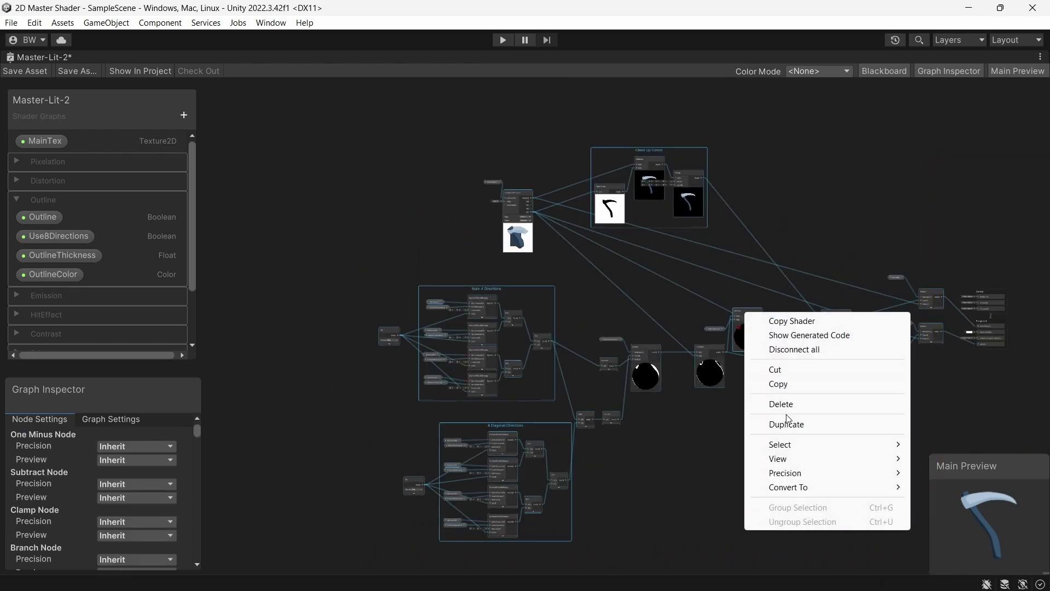
pyautogui.moveTo(797, 487)
pyautogui.click(950, 483)
pyautogui.write('OutlineSubG')
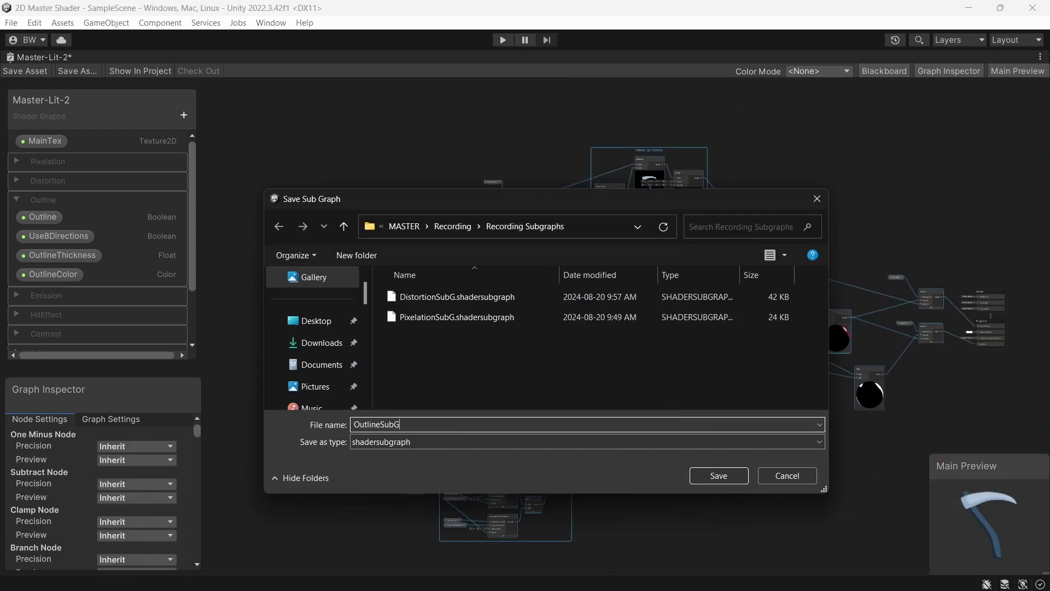
pyautogui.press('Return')
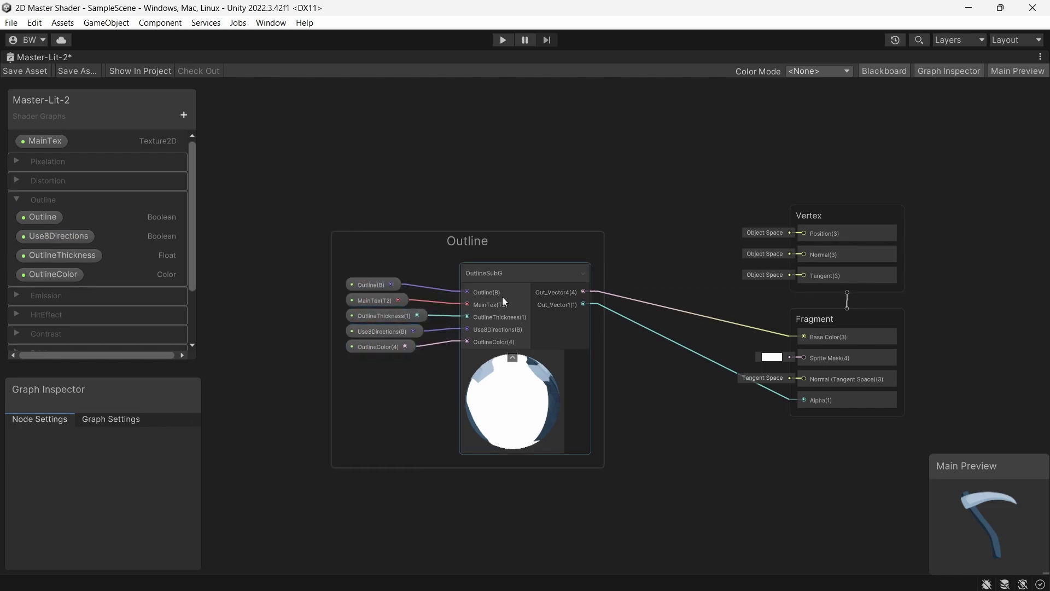
# - Open the OutlineSubG sub-graph and add a Vector 4 property named RGBA, placed directly below Outline in the property list
pyautogui.doubleClick(502, 297)
pyautogui.click(183, 65)
pyautogui.click(232, 133)
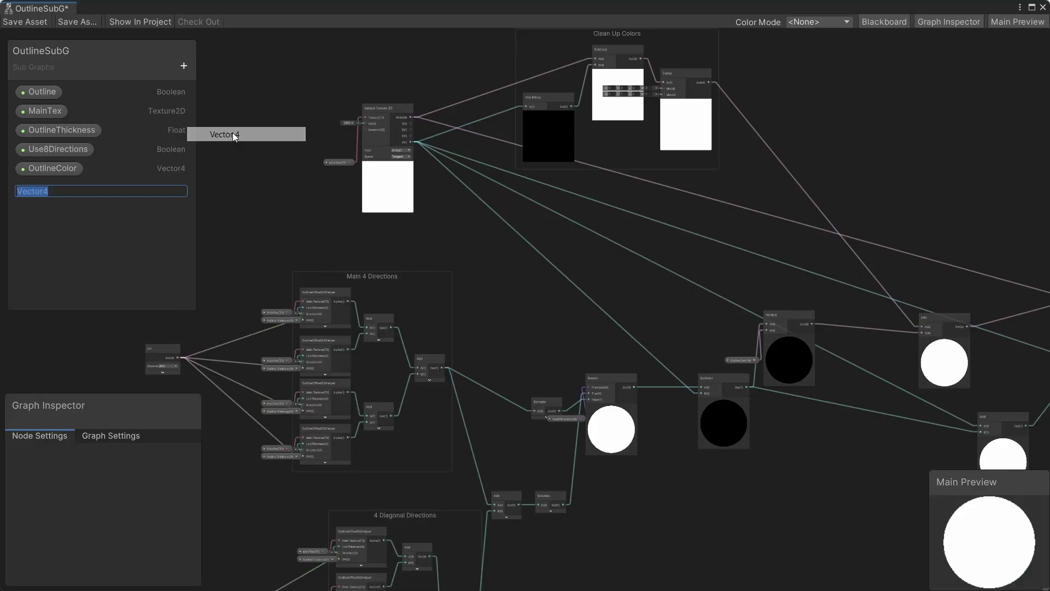
pyautogui.write('RGBA')
pyautogui.press('Return')
pyautogui.moveTo(40, 187); pyautogui.dragTo(35, 86)
# - Move Sample Texture 2D down, place an RGBA property node above it, and connect RGBA to a new Split node
pyautogui.moveTo(579, 229); pyautogui.dragTo(710, 374, button='middle')
pyautogui.scroll(5, 513, 320)
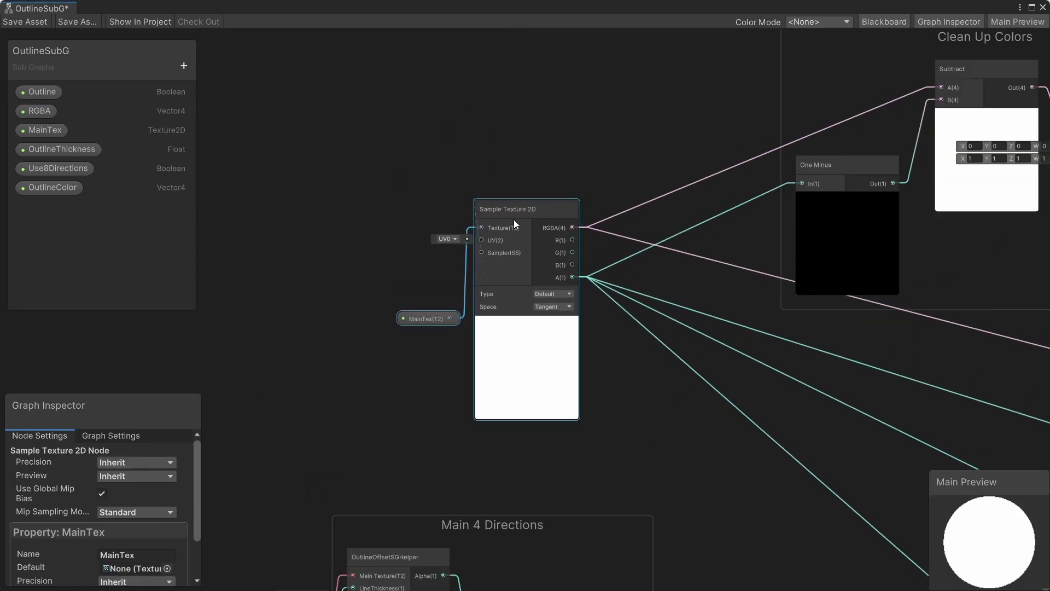
pyautogui.moveTo(514, 220); pyautogui.dragTo(520, 285)
pyautogui.moveTo(40, 111); pyautogui.dragTo(385, 153)
pyautogui.moveTo(427, 159); pyautogui.dragTo(465, 177)
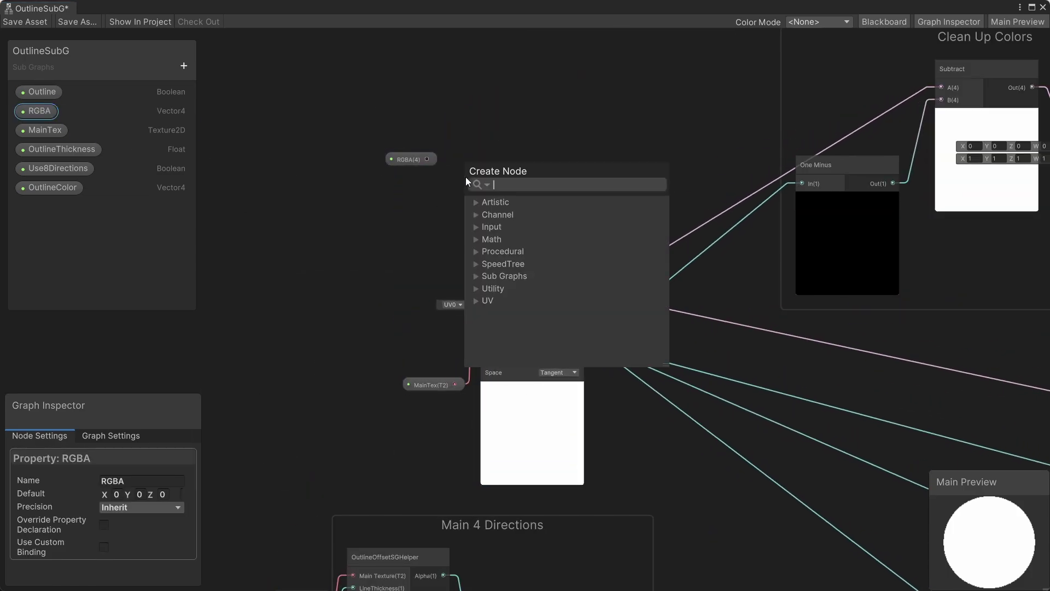
pyautogui.write('split')
pyautogui.press('Return')
pyautogui.moveTo(469, 179); pyautogui.dragTo(346, 221, button='middle')
pyautogui.click(359, 215)
# - Connect the RGBA property to the Clean Up Colors Subtract's A input and the color Branch's False input, replacing the sampled RGBA
pyautogui.moveTo(303, 201); pyautogui.dragTo(818, 129)
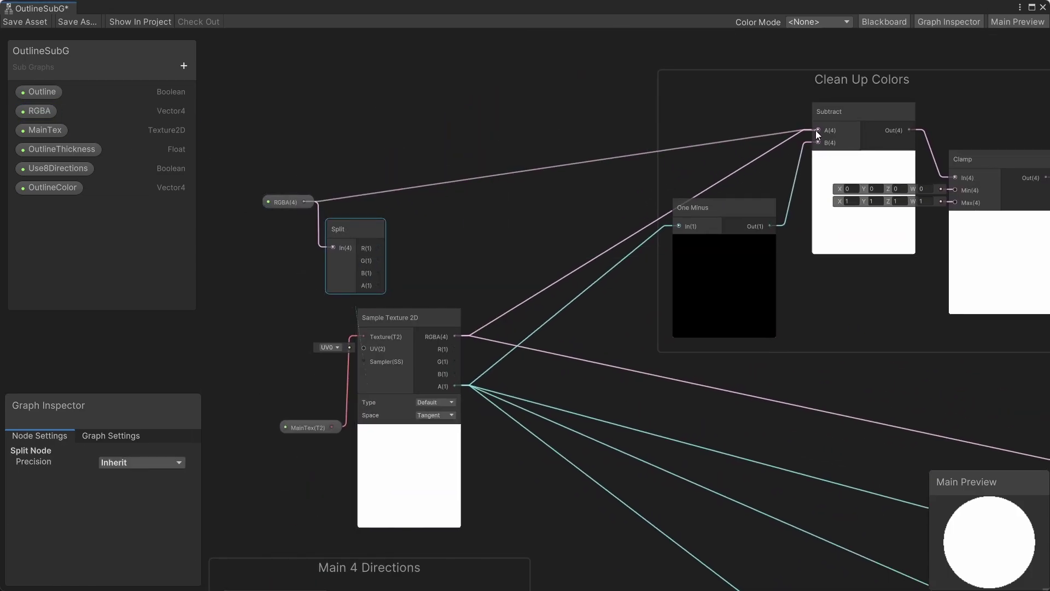
pyautogui.moveTo(818, 130); pyautogui.dragTo(377, 56, button='middle')
pyautogui.moveTo(1049, 451); pyautogui.dragTo(518, 394)
pyautogui.scroll(-8, 605, 356)
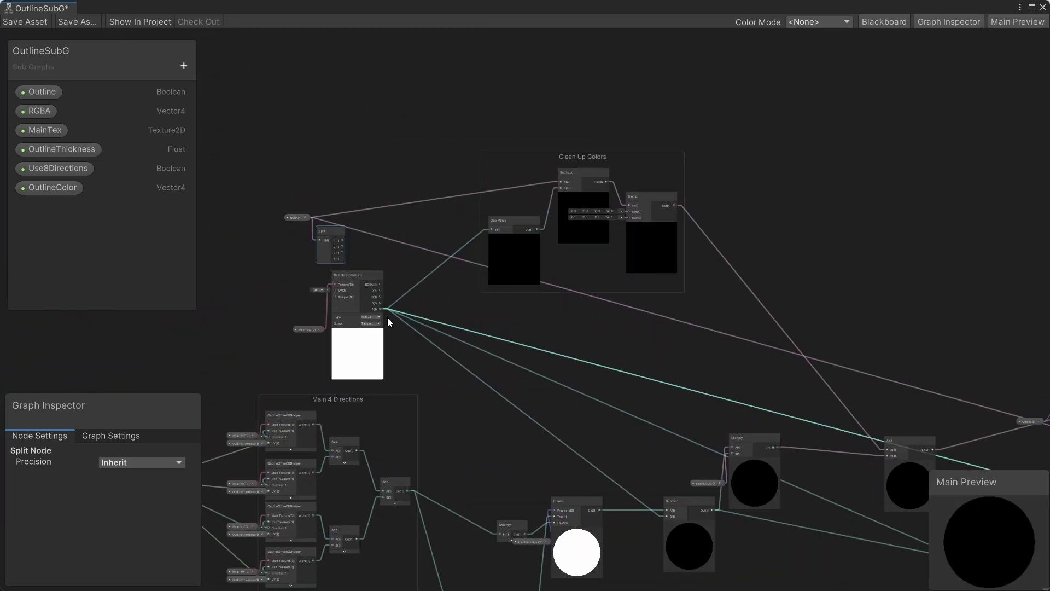
# - Reroute the One Minus, outline Subtract, alpha Add and alpha Branch inputs from the sampled alpha to the Split node's A output
pyautogui.scroll(5, 382, 295)
pyautogui.moveTo(305, 246); pyautogui.dragTo(745, 305)
pyautogui.moveTo(415, 109); pyautogui.dragTo(691, 504, button='middle')
pyautogui.moveTo(369, 181); pyautogui.dragTo(772, 404)
pyautogui.moveTo(229, 137); pyautogui.dragTo(689, 355, button='middle')
pyautogui.moveTo(369, 242); pyautogui.dragTo(797, 361)
pyautogui.scroll(-8, 794, 400)
pyautogui.scroll(7, 305, 273)
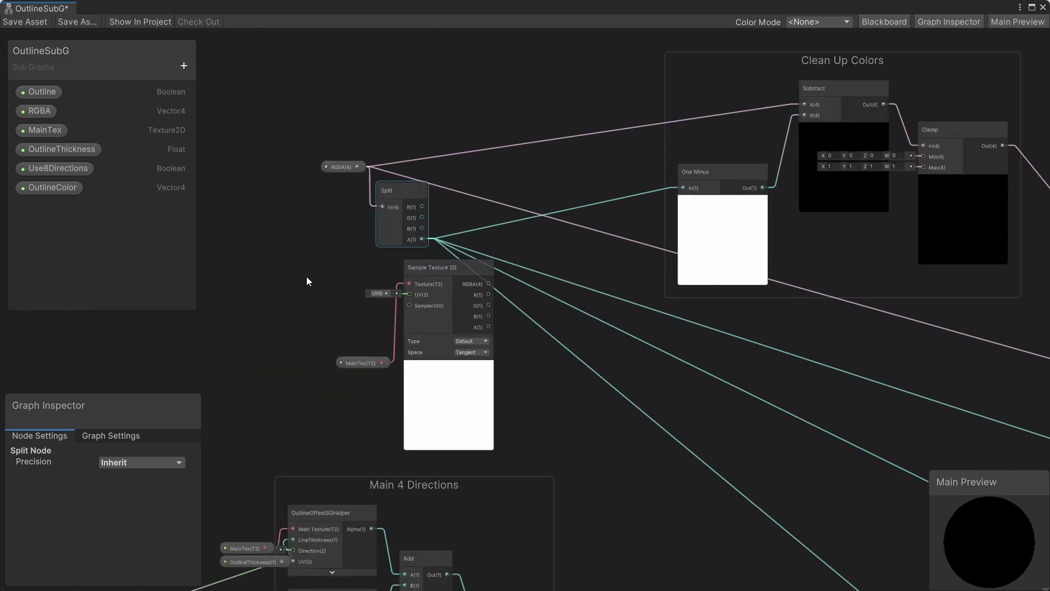
# - Delete the unused Sample Texture 2D node with its MainTex node, and tidy the property nodes in the Main 4 Directions group
pyautogui.moveTo(304, 279); pyautogui.dragTo(408, 377)
pyautogui.press('Delete')
pyautogui.moveTo(345, 263); pyautogui.dragTo(396, 164)
pyautogui.moveTo(399, 194); pyautogui.dragTo(401, 299)
pyautogui.click(395, 189)
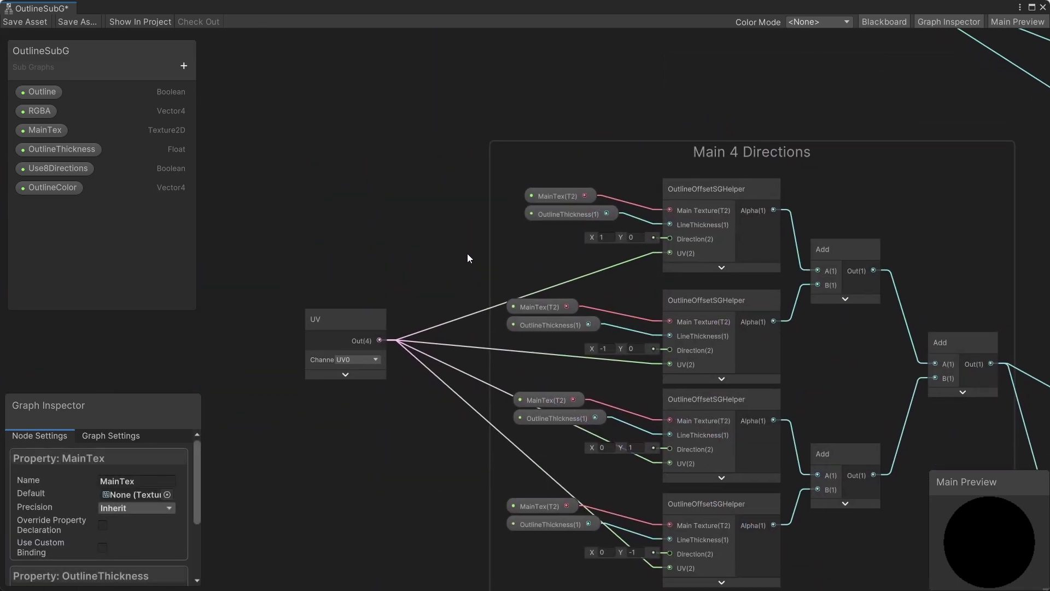
# - Add a Vector 2 property named UVs to the OutlineSubG sub-graph
pyautogui.moveTo(468, 254); pyautogui.dragTo(450, 196, button='middle')
pyautogui.click(444, 179)
pyautogui.click(184, 65)
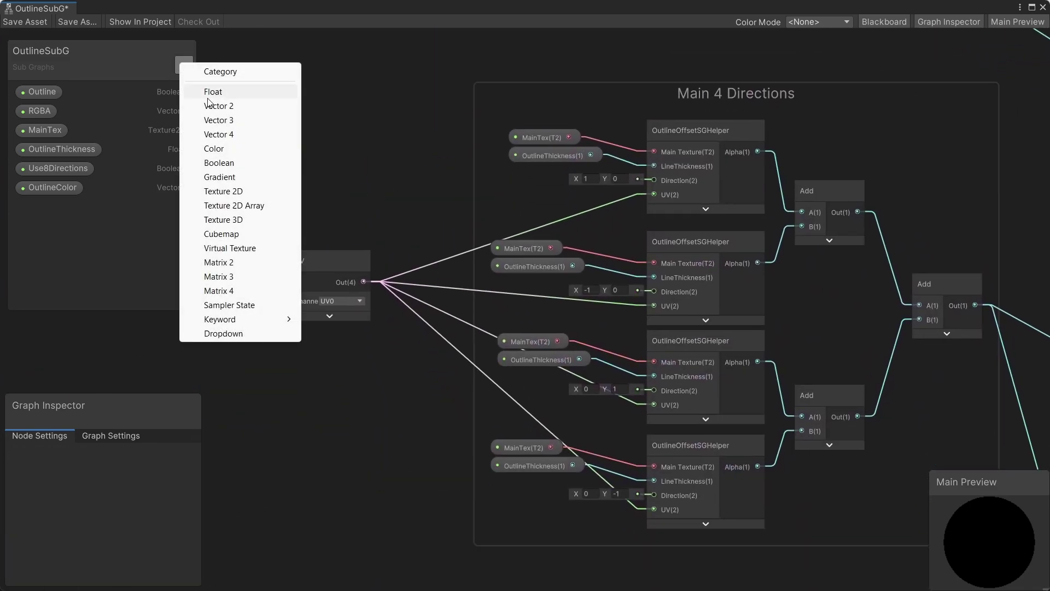
pyautogui.click(211, 106)
pyautogui.write('UVs')
pyautogui.press('Return')
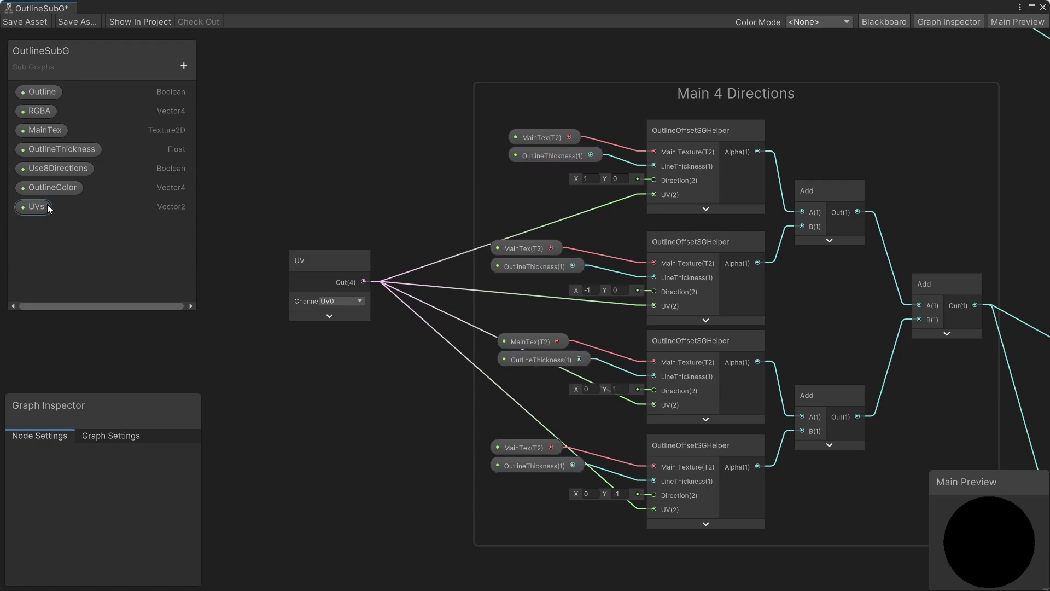
# - Order RGBA and UVs to the front of the property list, and replace the Main 4 Directions UV node with UVs feeding all four helpers
pyautogui.moveTo(47, 206); pyautogui.dragTo(36, 89)
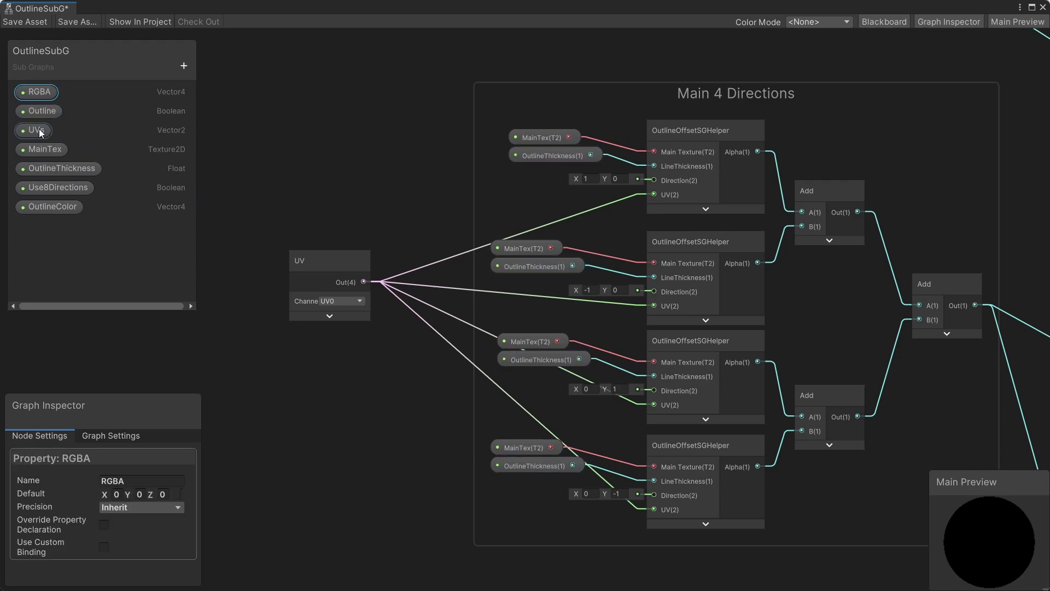
pyautogui.moveTo(38, 129); pyautogui.dragTo(654, 194)
pyautogui.moveTo(356, 223); pyautogui.dragTo(654, 305)
pyautogui.moveTo(356, 224); pyautogui.dragTo(654, 509)
pyautogui.click(334, 261)
pyautogui.press('Delete')
pyautogui.moveTo(336, 224); pyautogui.dragTo(325, 303)
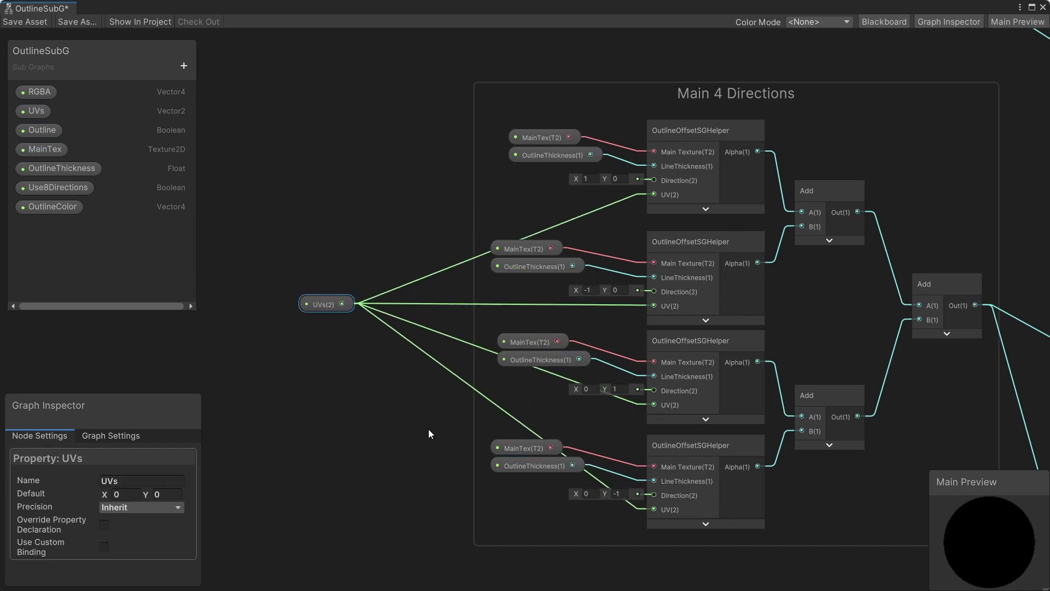
# - Replace the UV node of the 4 Diagonal Directions group with the UVs property feeding all four helpers, and save the sub-graph
pyautogui.moveTo(428, 429); pyautogui.dragTo(375, 109, button='middle')
pyautogui.click(361, 287)
pyautogui.press('Delete')
pyautogui.moveTo(34, 112); pyautogui.dragTo(392, 298)
pyautogui.moveTo(416, 305); pyautogui.dragTo(401, 274)
pyautogui.moveTo(420, 278); pyautogui.dragTo(690, 499)
pyautogui.click(26, 21)
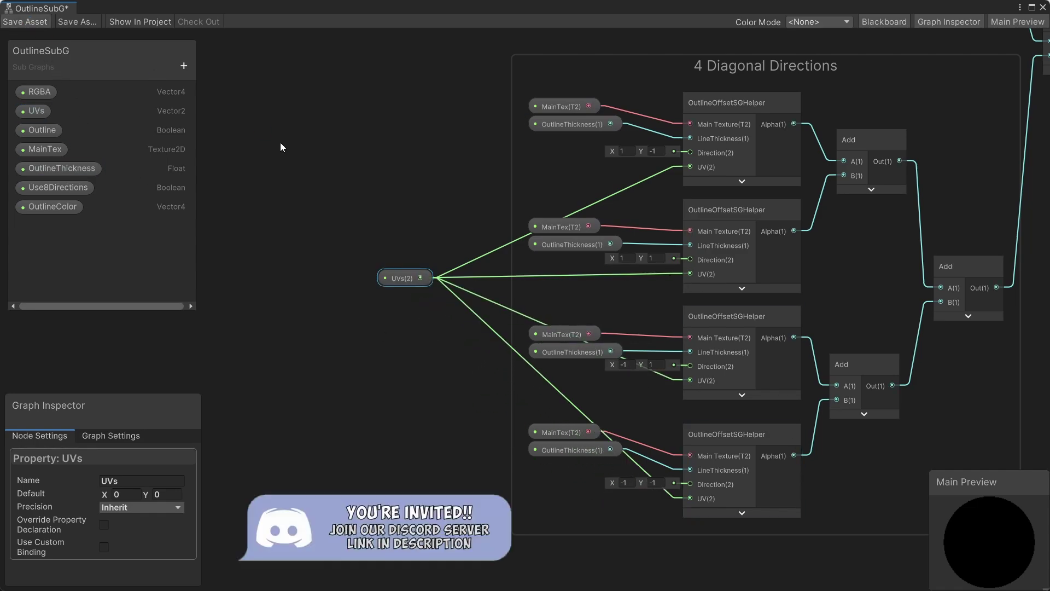
# - Place the Output node beside the two Branch nodes and rename its inputs to RGBA and alpha
pyautogui.scroll(-1, 740, 248)
pyautogui.scroll(-4, 836, 185)
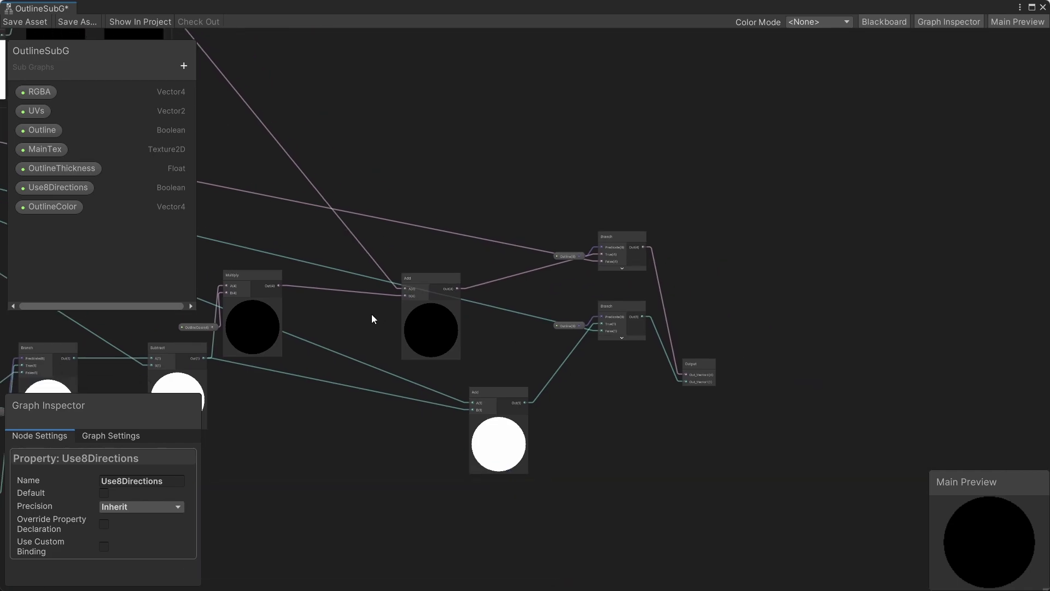
pyautogui.scroll(5, 624, 358)
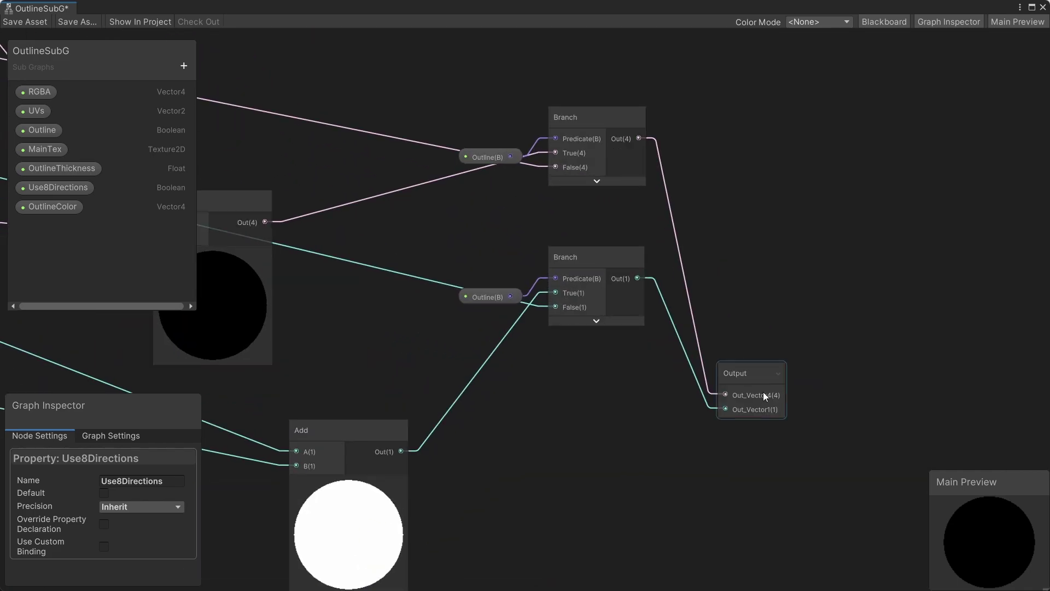
pyautogui.moveTo(763, 392); pyautogui.dragTo(753, 194)
pyautogui.doubleClick(55, 514)
pyautogui.write('RGBA')
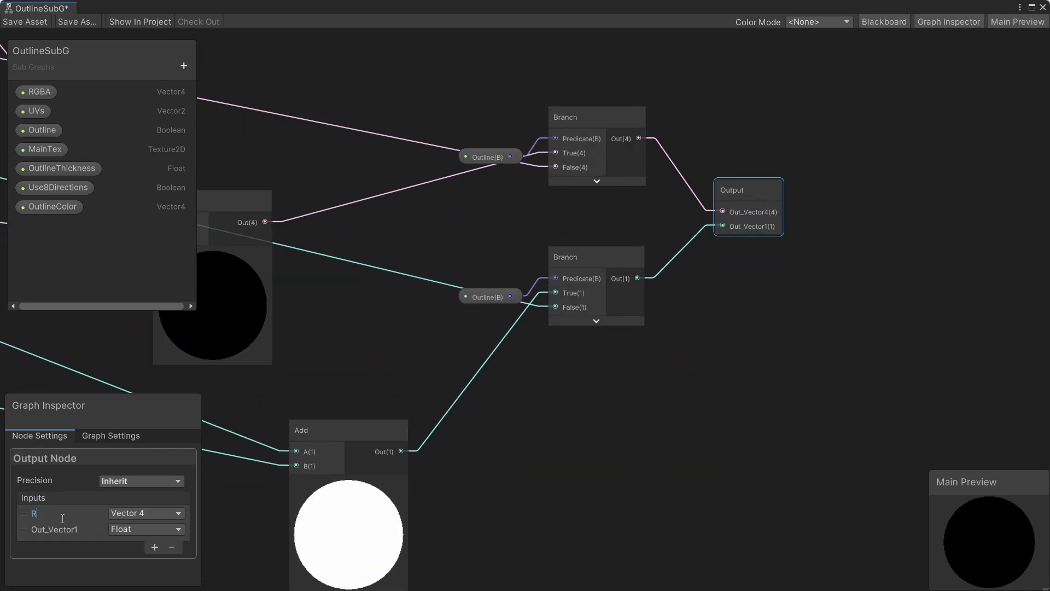
pyautogui.press('Return')
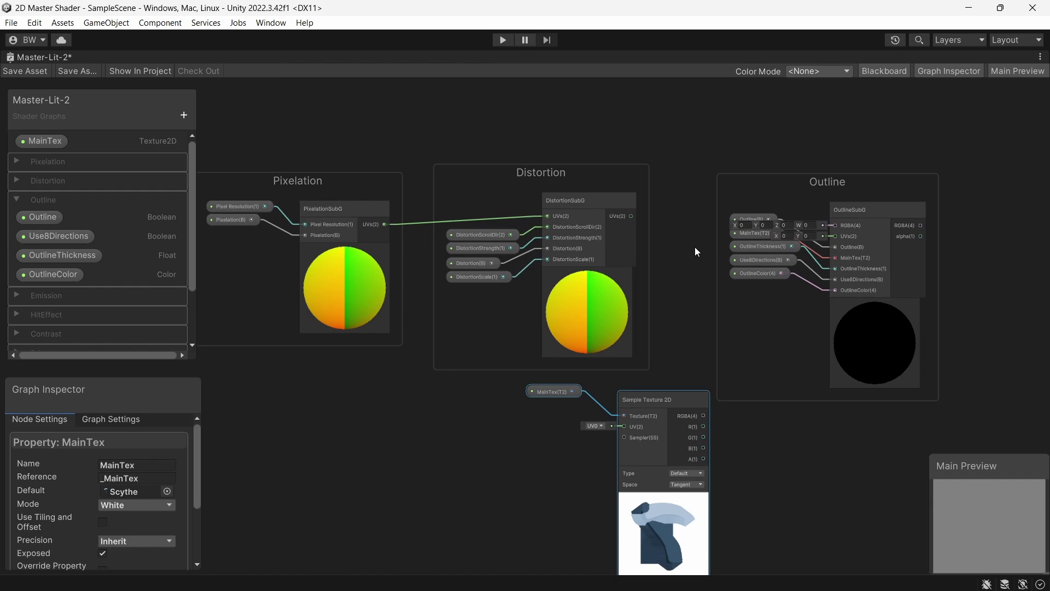
# - Connect DistortionSubG's UVs output to the Sample Texture 2D's UV input, and rearrange the Outline group and texture nodes to make room
pyautogui.moveTo(631, 217); pyautogui.dragTo(623, 426)
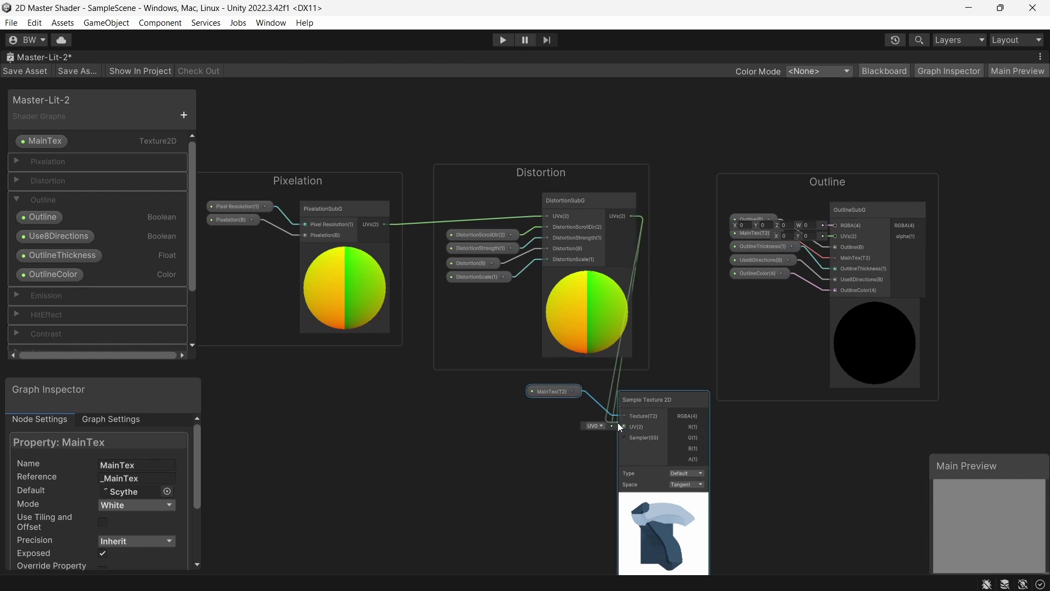
pyautogui.moveTo(819, 187); pyautogui.dragTo(881, 177)
pyautogui.moveTo(527, 390); pyautogui.dragTo(659, 416)
pyautogui.moveTo(661, 395); pyautogui.dragTo(695, 388)
pyautogui.click(760, 320)
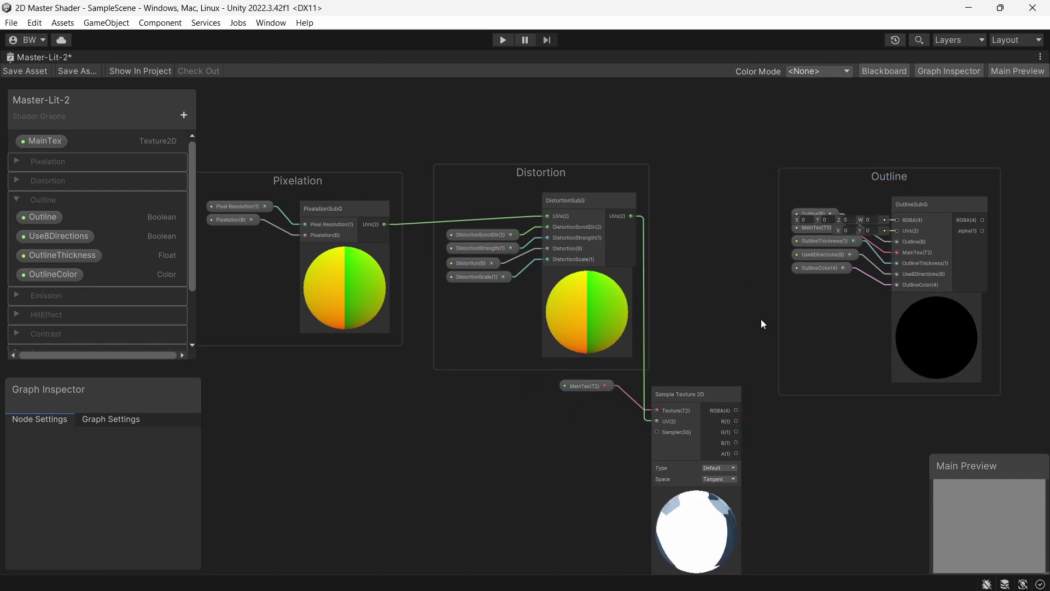
# - Feed OutlineSubG with the Sample Texture 2D's RGBA output and DistortionSubG's UVs output
pyautogui.moveTo(768, 319); pyautogui.dragTo(520, 318, button='middle')
pyautogui.moveTo(486, 409); pyautogui.dragTo(646, 218)
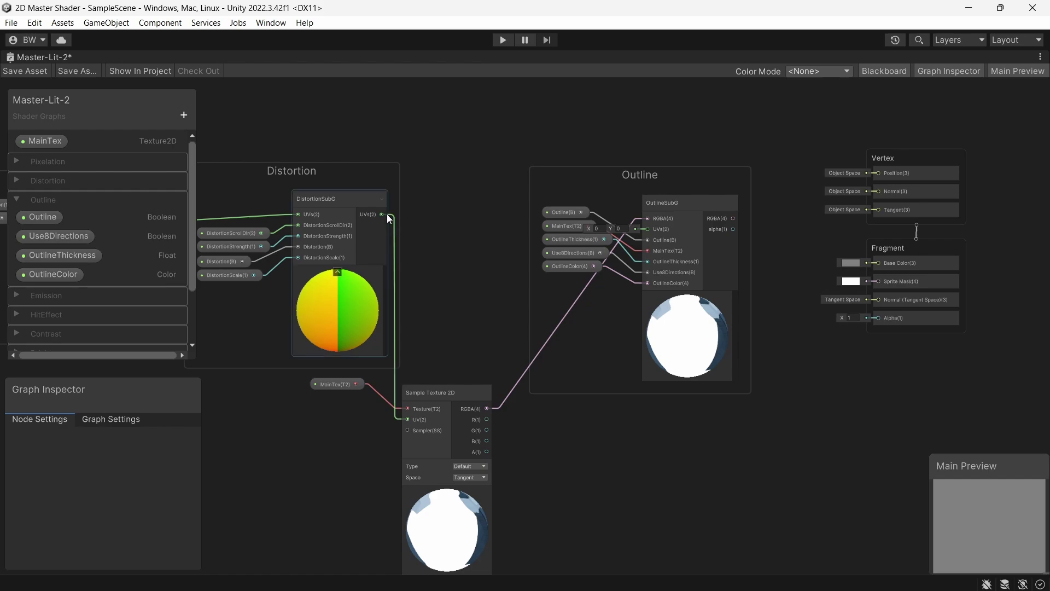
pyautogui.moveTo(385, 212); pyautogui.dragTo(635, 228)
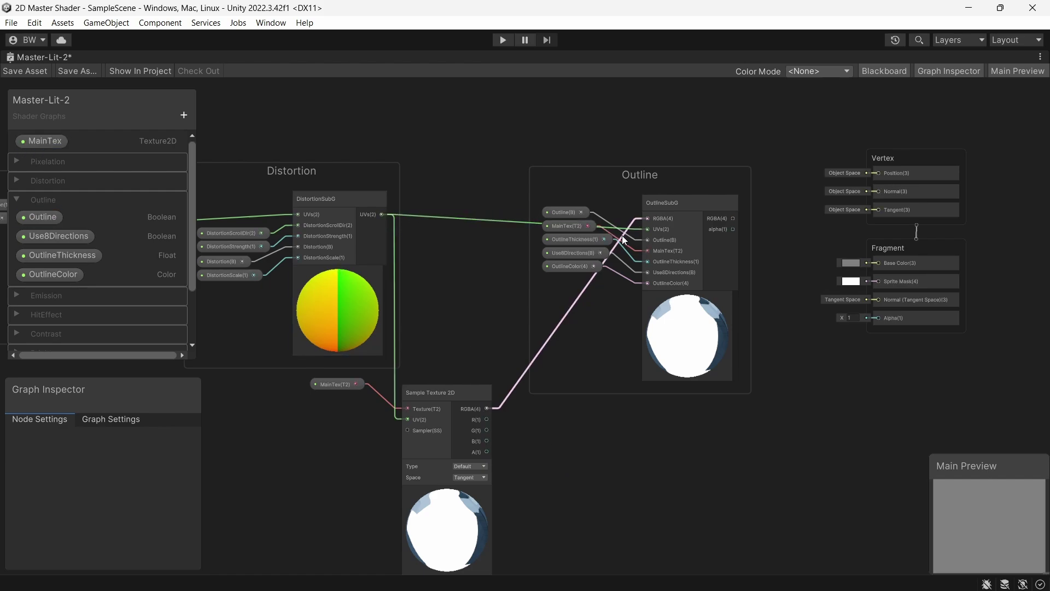
# - Connect OutlineSubG's alpha output to the Fragment Alpha and its RGBA output to the Base Color
pyautogui.scroll(1, 573, 271)
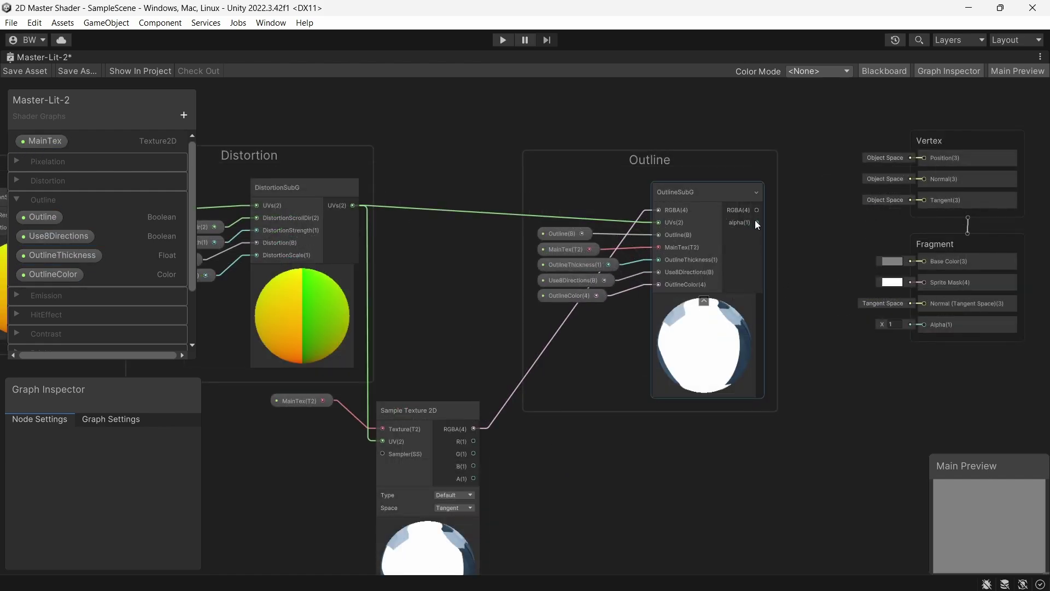
pyautogui.moveTo(756, 221); pyautogui.dragTo(925, 324)
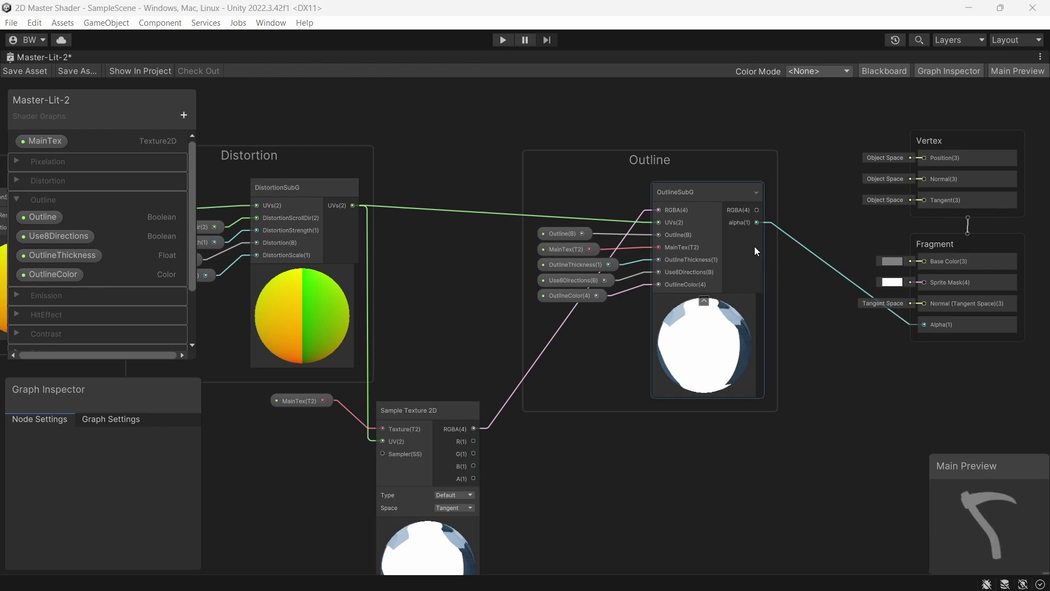
pyautogui.moveTo(760, 211); pyautogui.dragTo(924, 261)
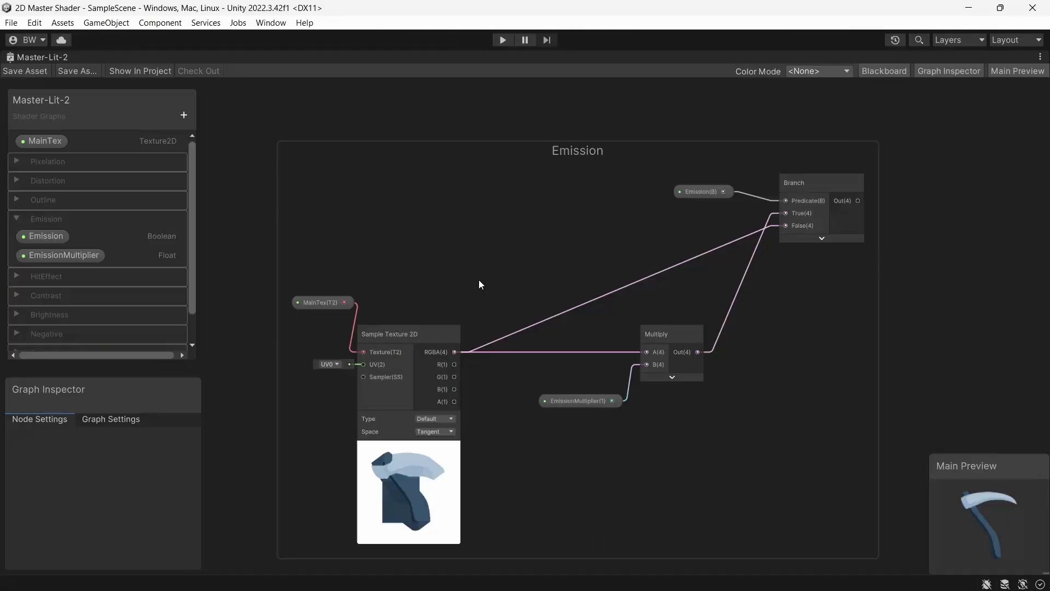
pyautogui.click(678, 337)
pyautogui.click(575, 401)
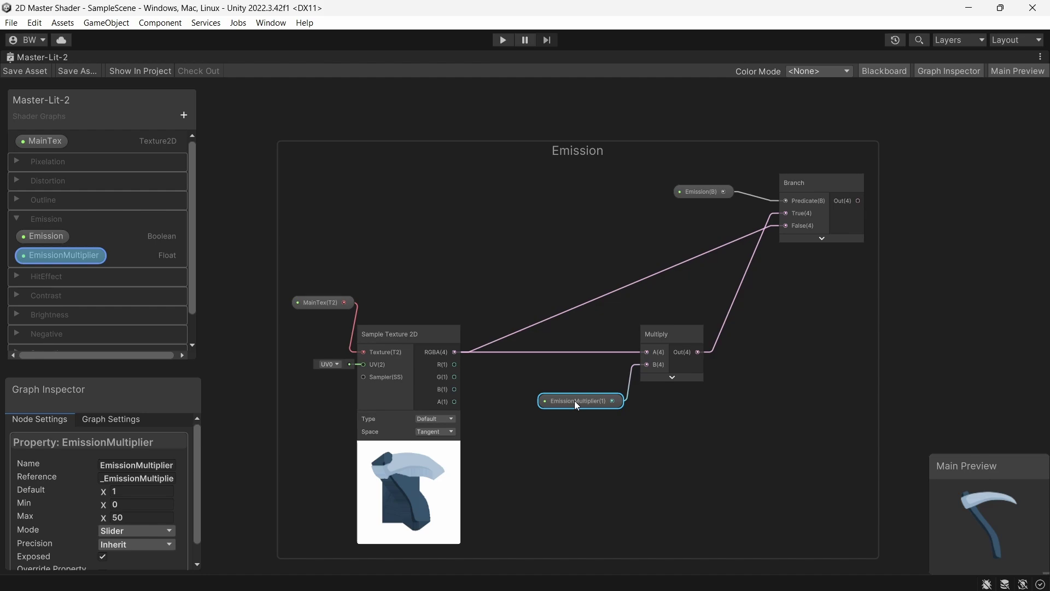
pyautogui.click(572, 420)
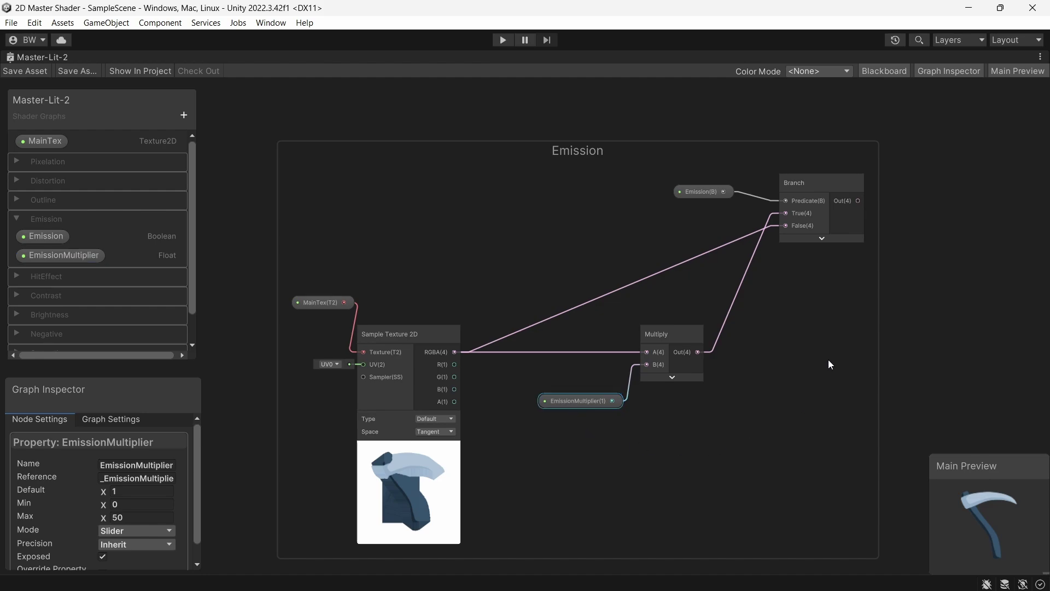
pyautogui.click(842, 180)
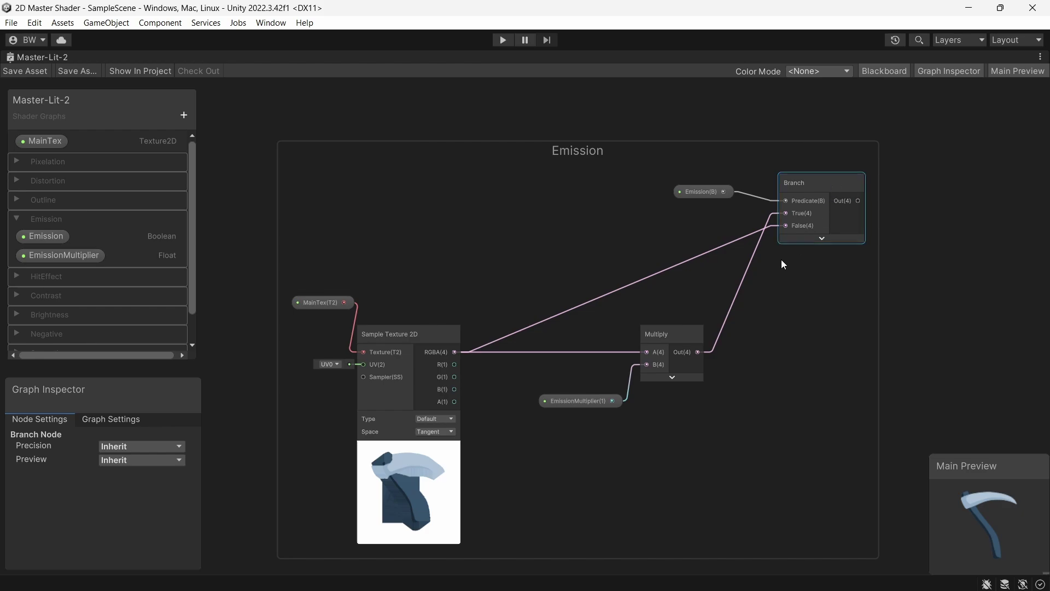
# - Convert the whole Emission group to a sub-graph saved as EmissionSubG in the Recording Subgraphs folder
pyautogui.scroll(-3, 781, 261)
pyautogui.moveTo(370, 153); pyautogui.dragTo(815, 466)
pyautogui.rightClick(786, 195)
pyautogui.moveTo(835, 372)
pyautogui.click(730, 371)
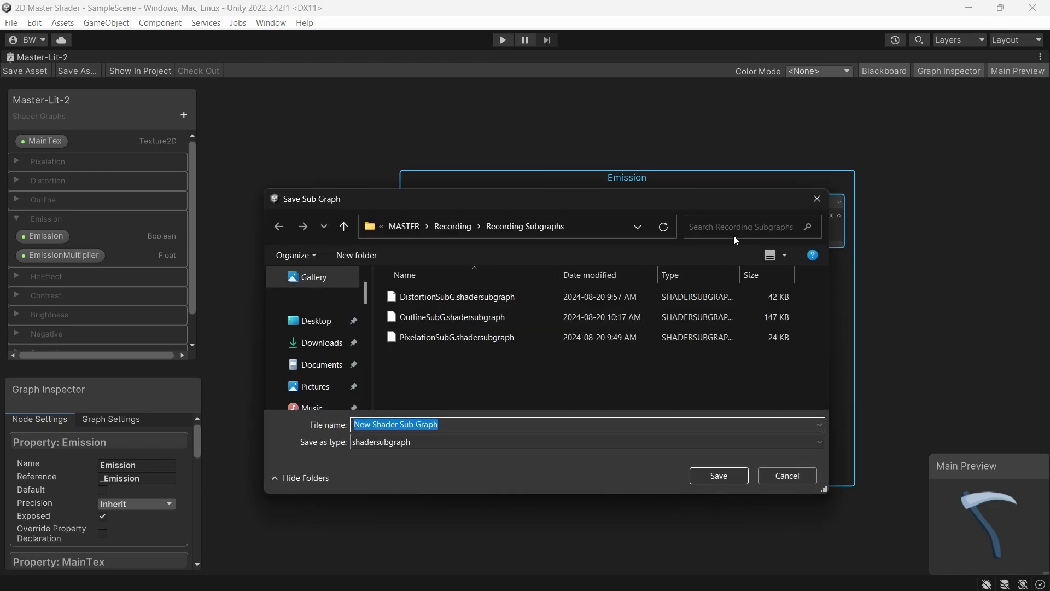
pyautogui.write('EmissionSubG')
pyautogui.press('Return')
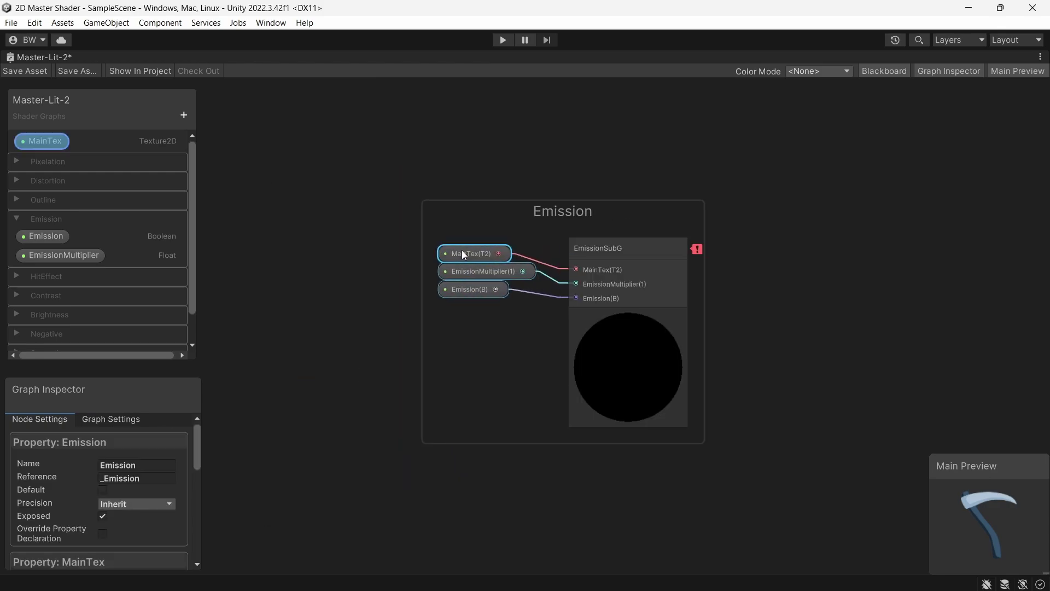
# - Open EmissionSubG and delete its Sample Texture 2D and MainTex nodes together with the MainTex property
pyautogui.doubleClick(610, 250)
pyautogui.scroll(-2, 609, 250)
pyautogui.moveTo(439, 216); pyautogui.dragTo(495, 226, button='middle')
pyautogui.moveTo(246, 267); pyautogui.dragTo(400, 418)
pyautogui.press('Delete')
pyautogui.click(53, 92)
pyautogui.press('Delete')
pyautogui.click(564, 330)
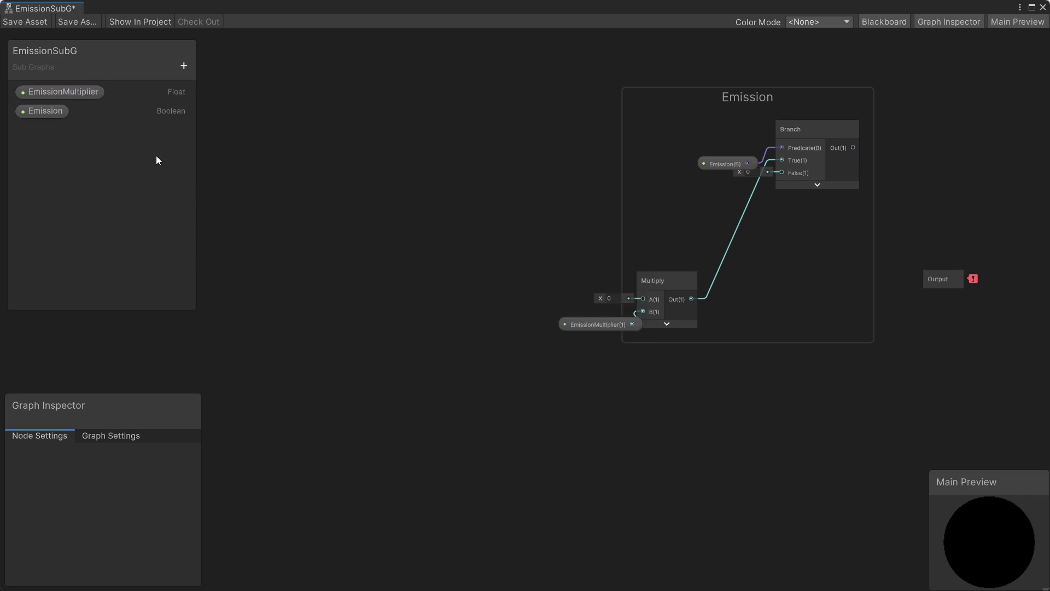
# - Add a Vector 4 property named RGBA to EmissionSubG and place it first in the property list
pyautogui.click(184, 66)
pyautogui.click(231, 140)
pyautogui.write('RGBA')
pyautogui.press('Return')
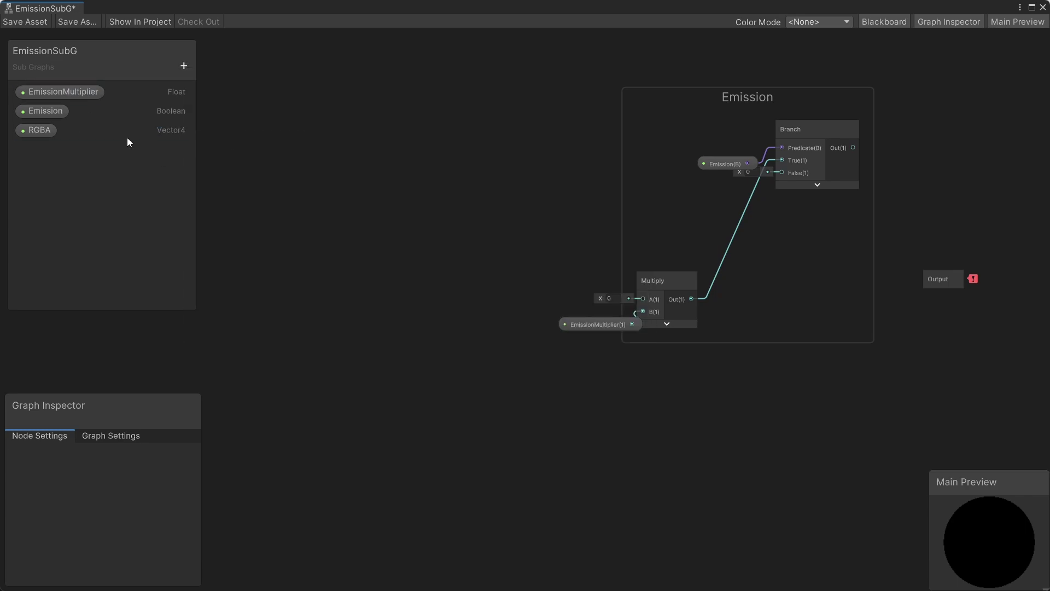
pyautogui.moveTo(127, 137); pyautogui.dragTo(38, 90)
# - Place the RGBA property in the Emission group and connect it to the Multiply's A input and the Branch's False input
pyautogui.moveTo(370, 235); pyautogui.dragTo(372, 236)
pyautogui.moveTo(415, 243); pyautogui.dragTo(642, 299)
pyautogui.moveTo(398, 244); pyautogui.dragTo(658, 234)
pyautogui.moveTo(656, 233); pyautogui.dragTo(781, 173)
pyautogui.moveTo(878, 238); pyautogui.dragTo(766, 315, button='middle')
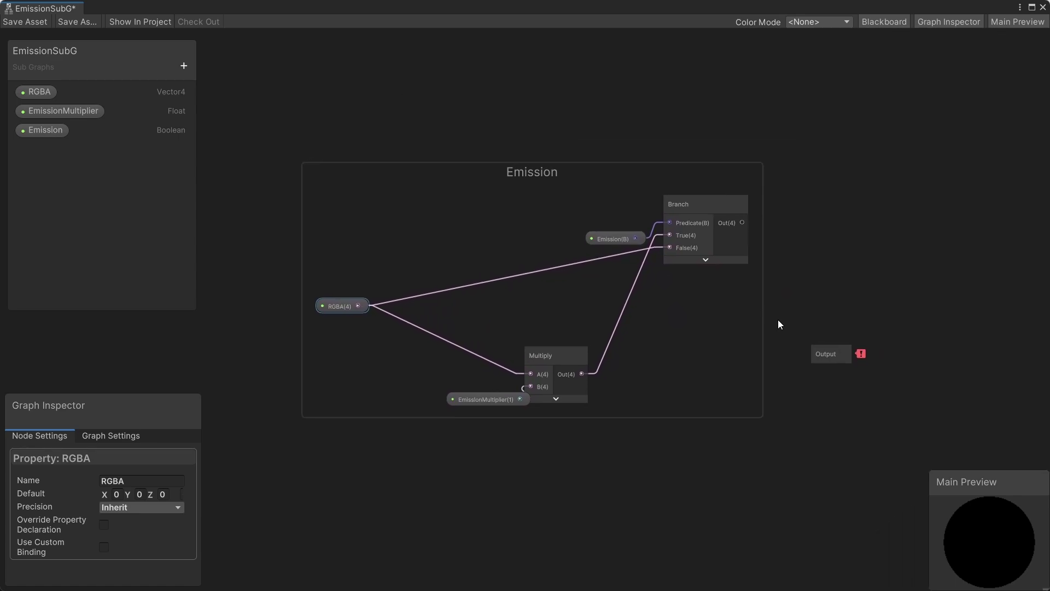
# - Add a Vector 4 input named RGBA to the Output node, connect the Branch result to it, and save the sub-graph
pyautogui.click(826, 353)
pyautogui.click(155, 532)
pyautogui.click(145, 513)
pyautogui.click(140, 356)
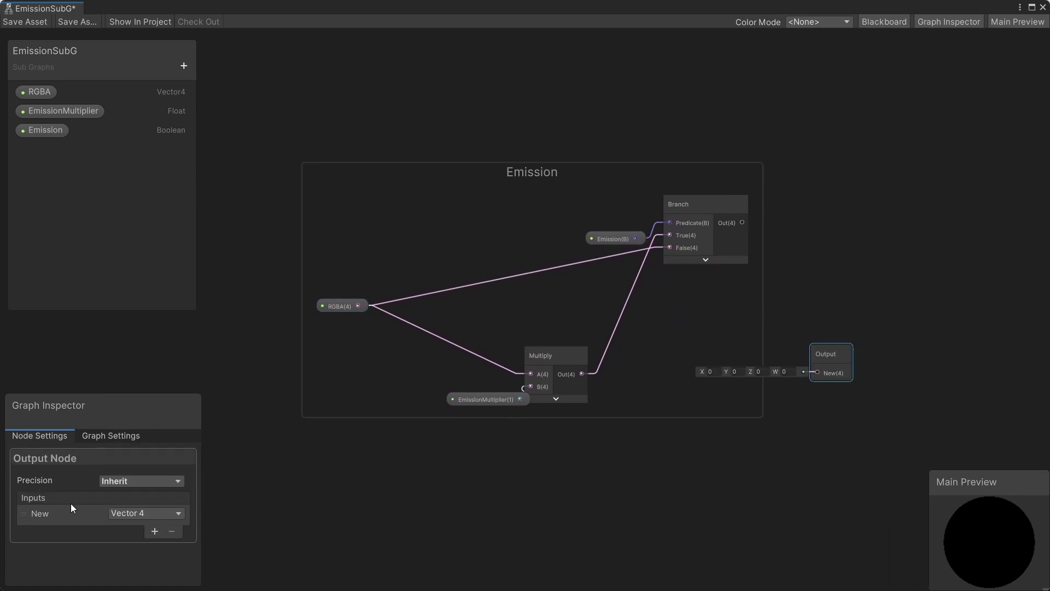
pyautogui.doubleClick(43, 513)
pyautogui.write('RGBA')
pyautogui.moveTo(742, 223); pyautogui.dragTo(817, 372)
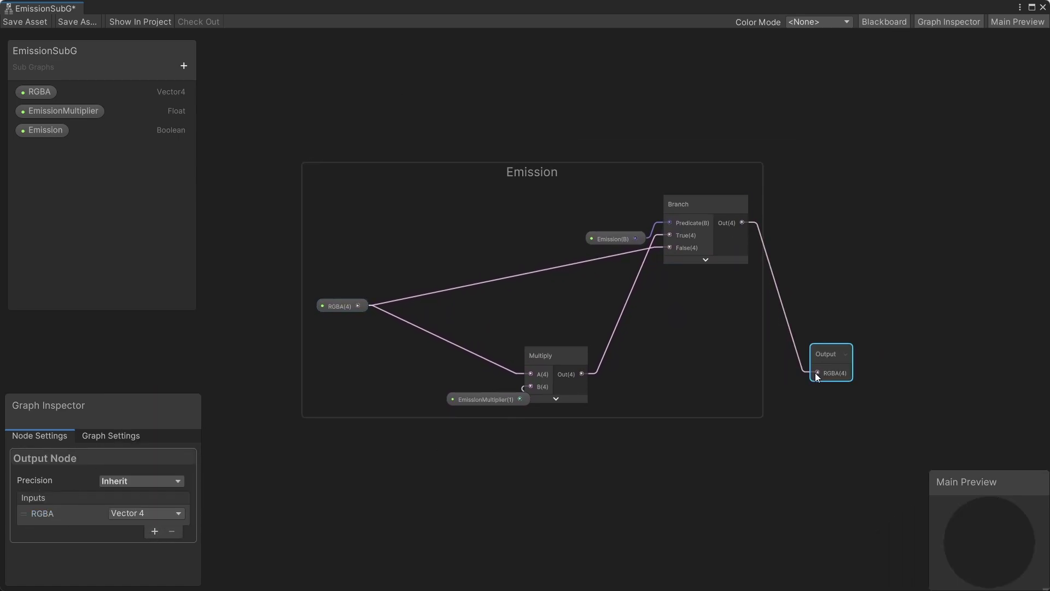
pyautogui.click(19, 21)
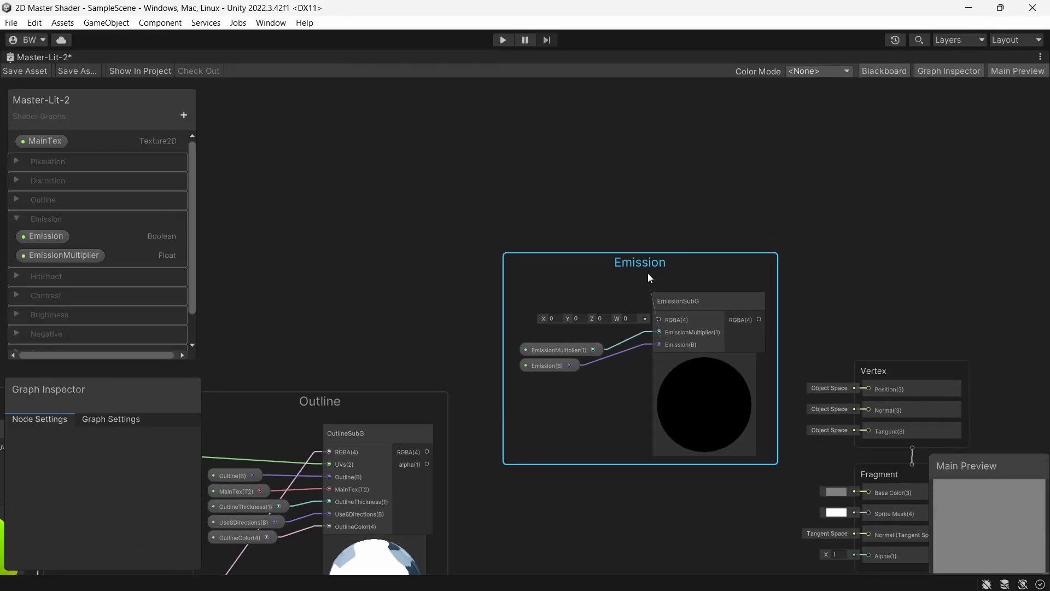
# - Place the Emission group between Outline and the master stack, and connect OutlineSubG's RGBA output to EmissionSubG's RGBA input
pyautogui.moveTo(650, 278); pyautogui.dragTo(621, 424)
pyautogui.moveTo(428, 450); pyautogui.dragTo(409, 291, button='middle')
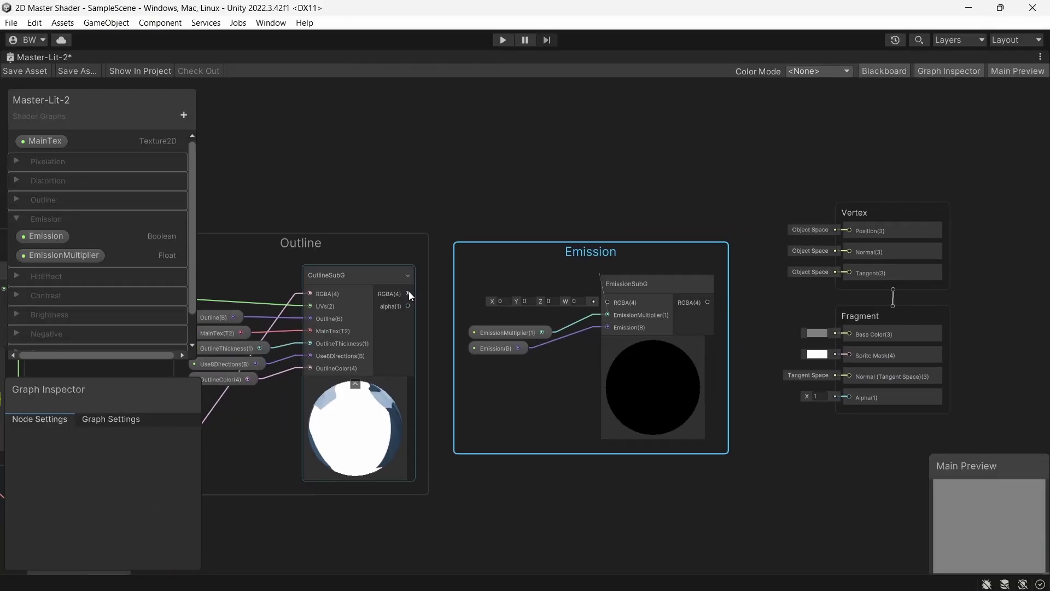
pyautogui.moveTo(408, 294); pyautogui.dragTo(607, 302)
# - Route OutlineSubG's alpha to the Fragment Alpha through a redirect node below Emission, and connect EmissionSubG's RGBA to the Base Color
pyautogui.moveTo(422, 309); pyautogui.dragTo(849, 397)
pyautogui.rightClick(765, 381)
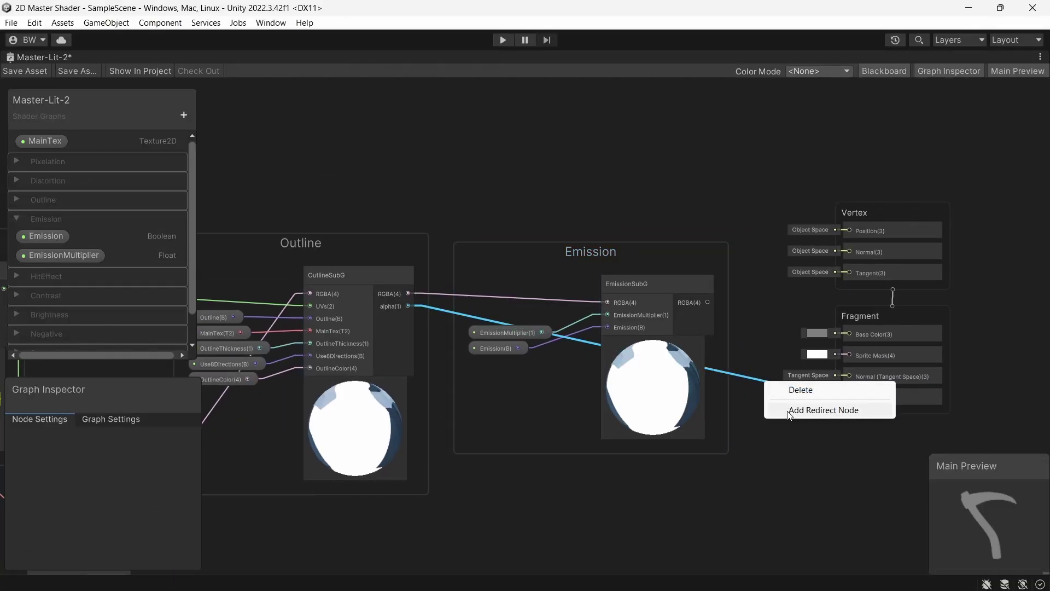
pyautogui.click(788, 409)
pyautogui.moveTo(766, 383); pyautogui.dragTo(465, 494)
pyautogui.moveTo(693, 271); pyautogui.dragTo(574, 352, button='middle')
pyautogui.moveTo(587, 326); pyautogui.dragTo(729, 357)
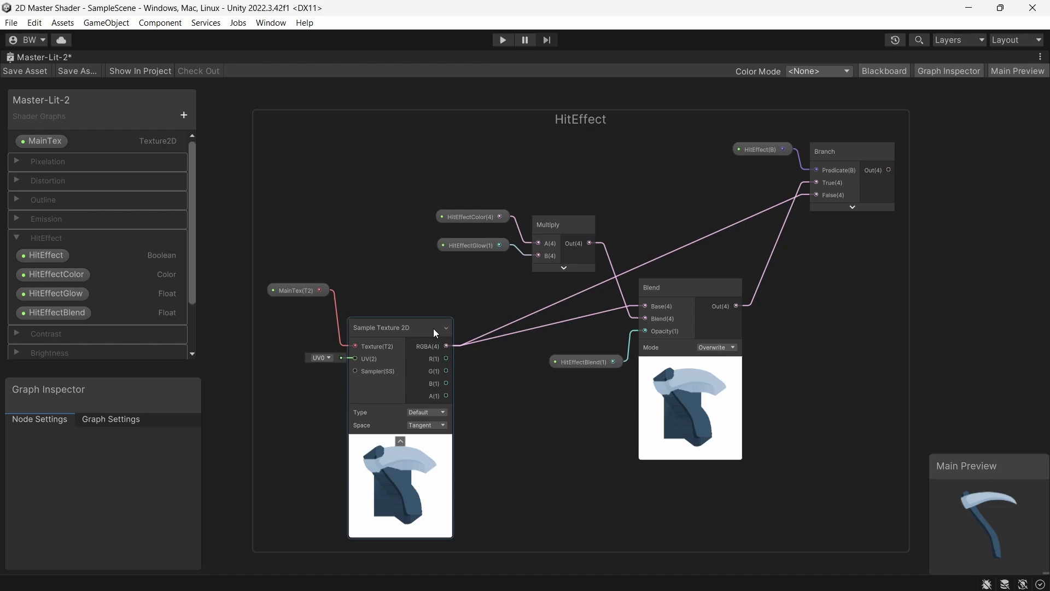
# - Examine the HitEffect group's texture sample, Blend, color, glow, blend and Branch nodes
pyautogui.click(434, 328)
pyautogui.click(665, 295)
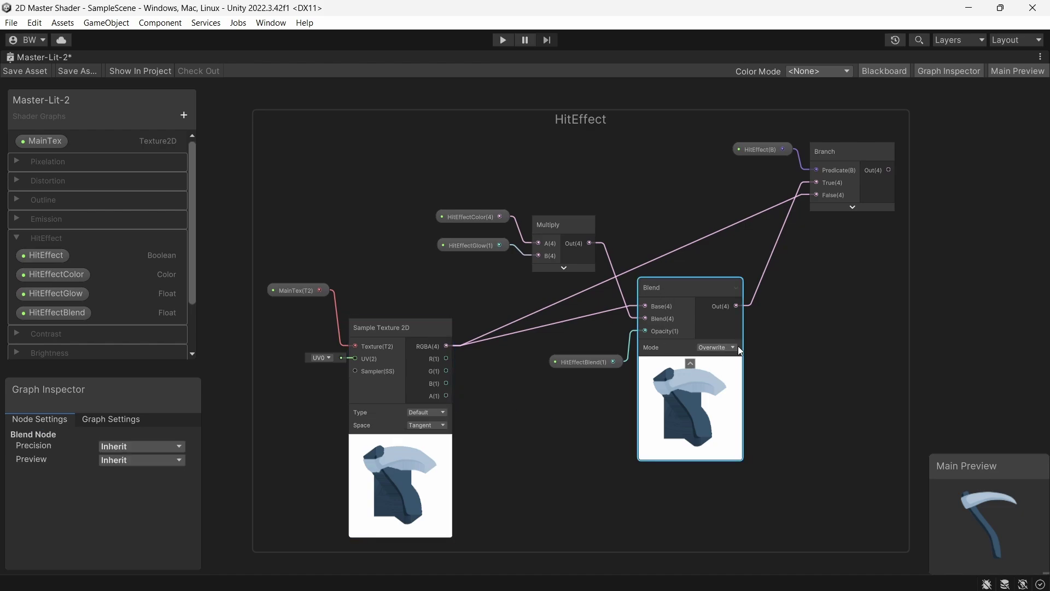
pyautogui.click(469, 217)
pyautogui.click(472, 251)
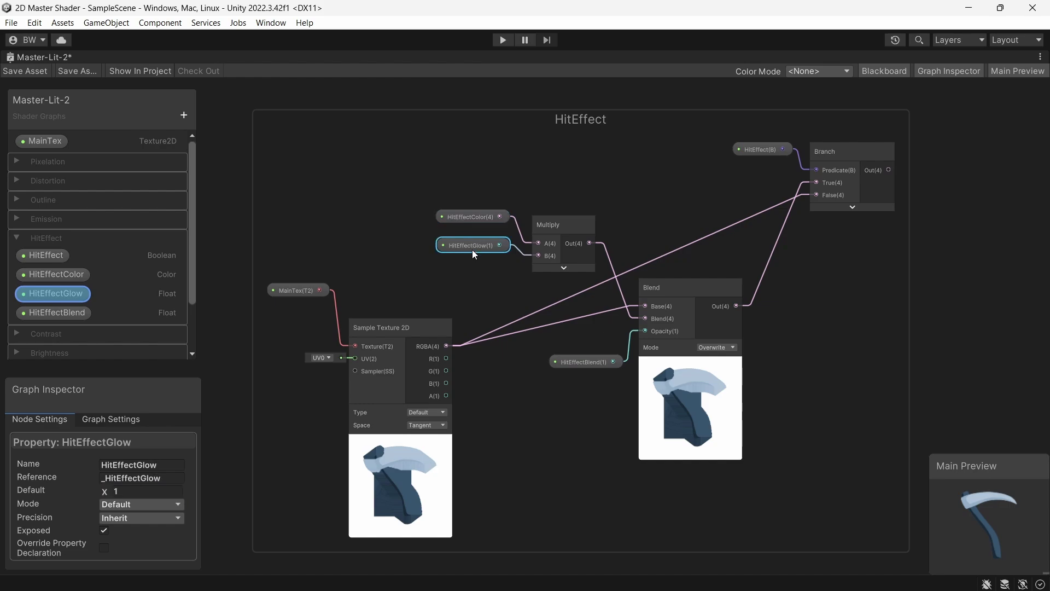
pyautogui.click(572, 364)
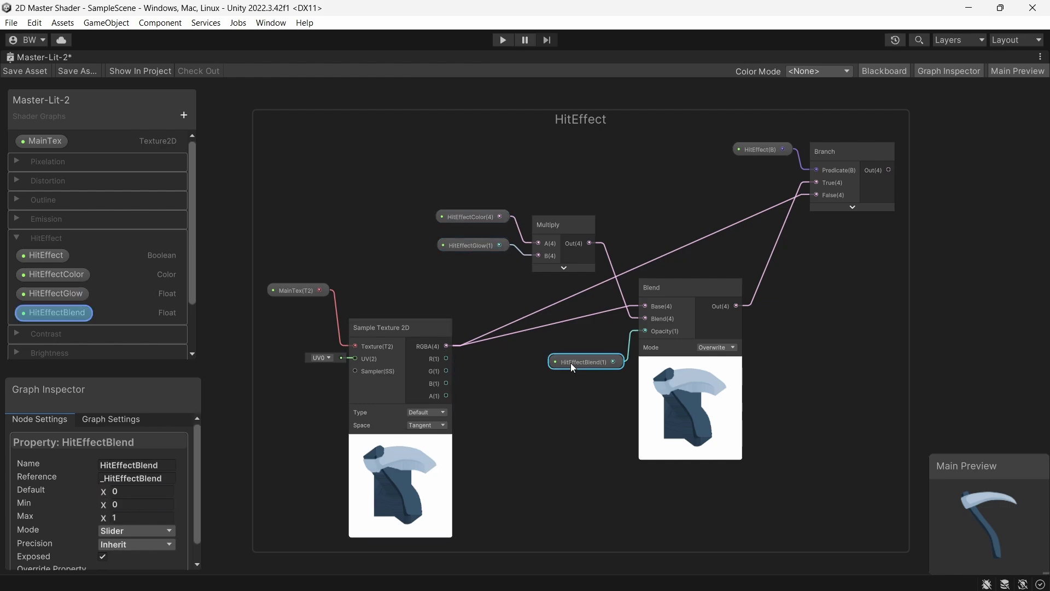
pyautogui.click(565, 381)
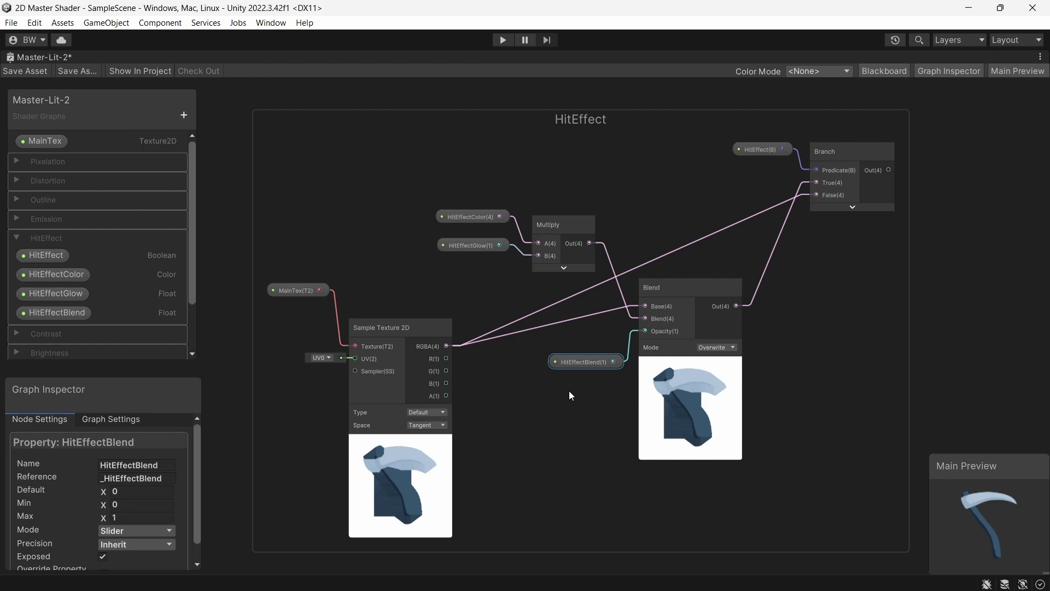
pyautogui.click(838, 160)
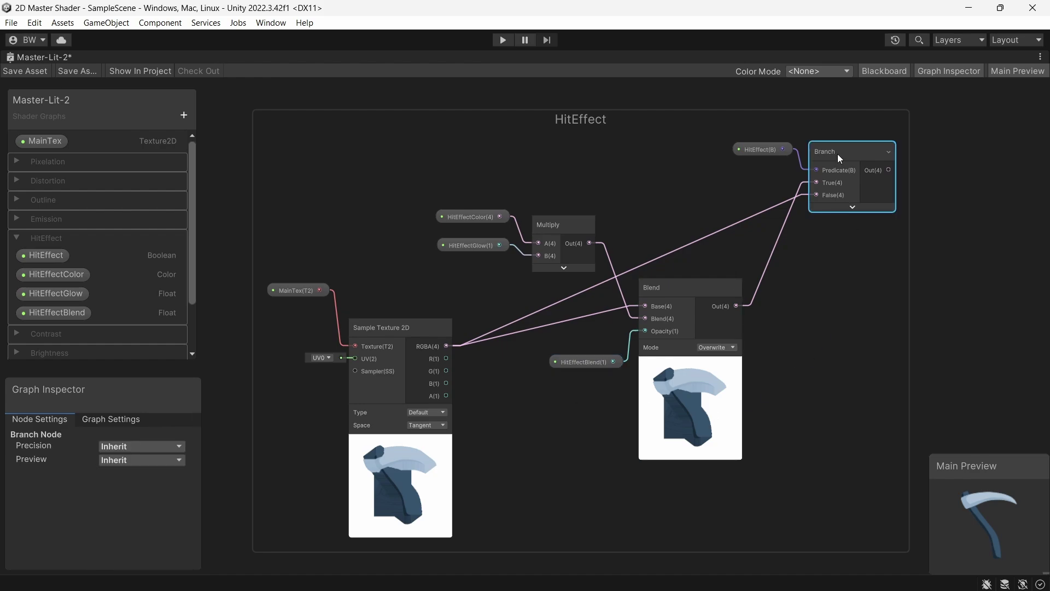
# - Convert the whole HitEffect group to a sub-graph named HitEffectSubG
pyautogui.scroll(-2, 841, 297)
pyautogui.moveTo(337, 130); pyautogui.dragTo(876, 463)
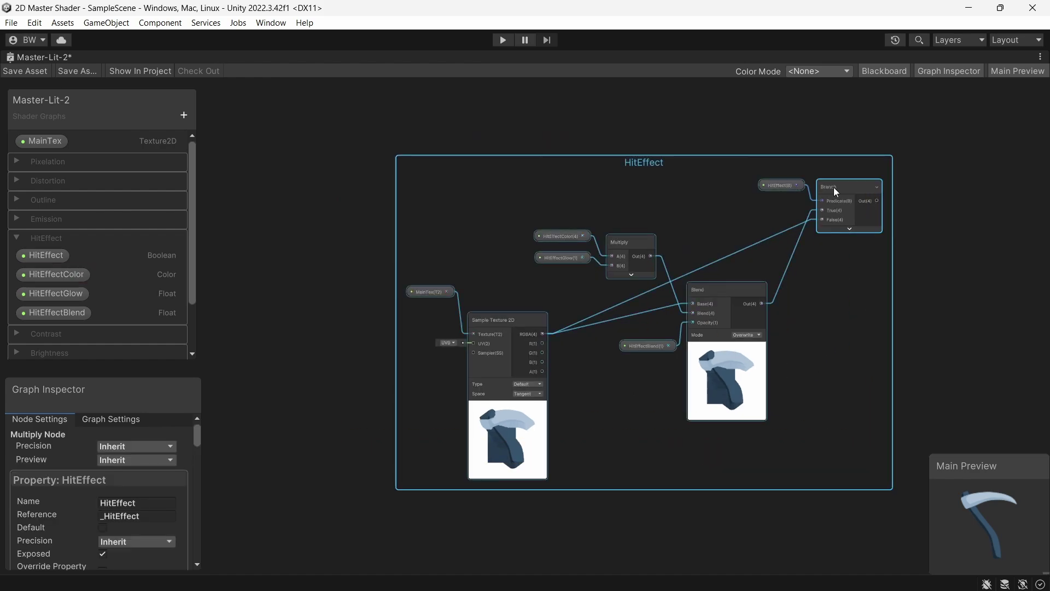
pyautogui.rightClick(834, 188)
pyautogui.moveTo(879, 361)
pyautogui.click(775, 363)
pyautogui.write('HitEffectSubG')
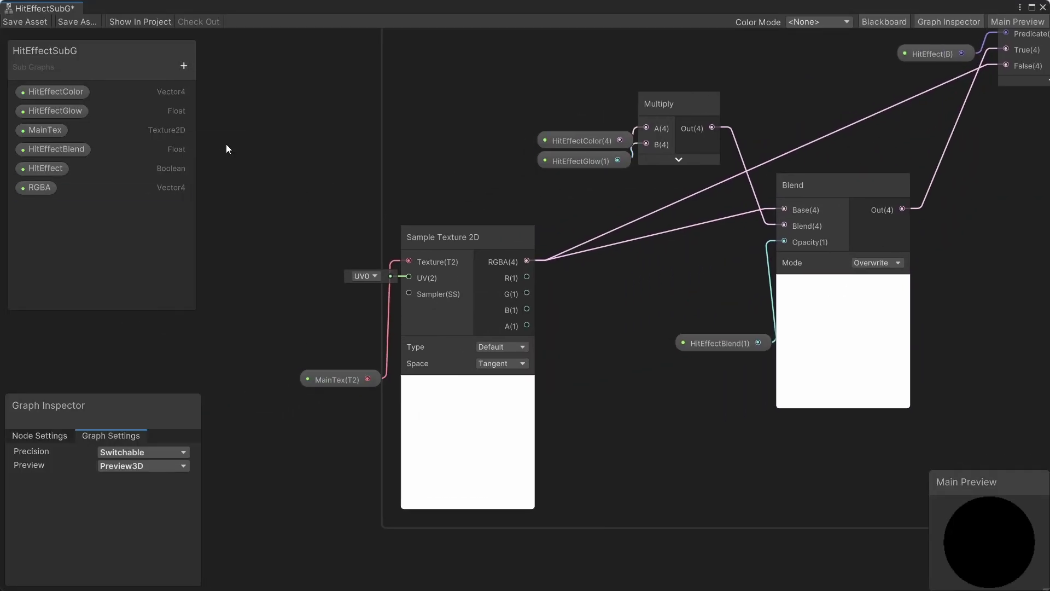
# - Move the RGBA property to the head of HitEffectSubG's property list and connect it to Blend's Base and Branch's False in place of the texture sample
pyautogui.moveTo(39, 187); pyautogui.dragTo(45, 87)
pyautogui.moveTo(39, 92); pyautogui.dragTo(419, 173)
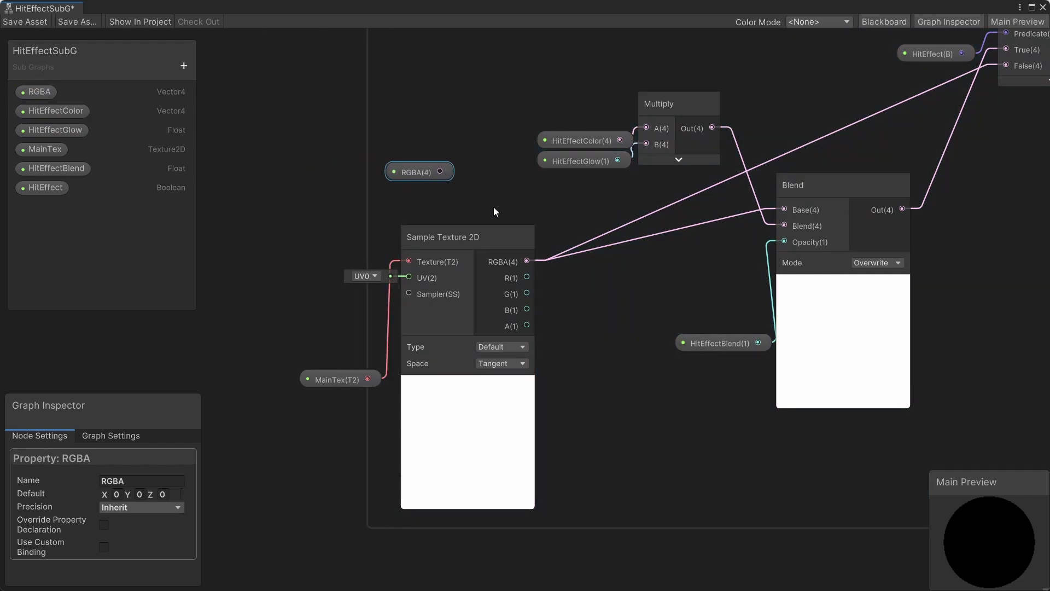
pyautogui.moveTo(494, 206); pyautogui.dragTo(360, 299, button='middle')
pyautogui.moveTo(309, 265); pyautogui.dragTo(872, 158)
pyautogui.moveTo(429, 378); pyautogui.dragTo(606, 270, button='middle')
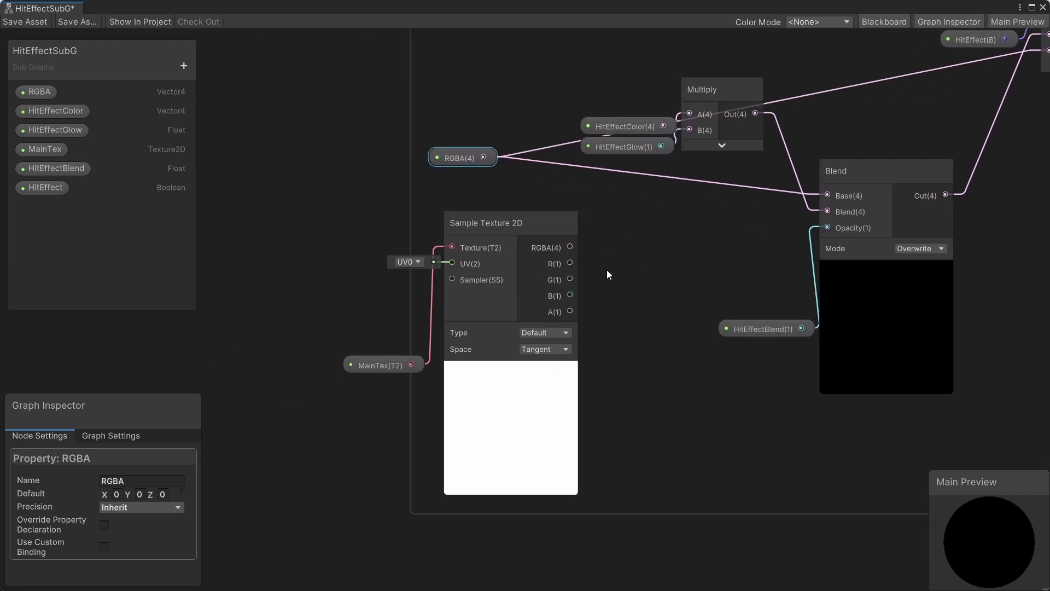
# - Delete the texture sample, its MainTex node and the MainTex property from HitEffectSubG, and move the Multiply nodes clear of the RGBA connections
pyautogui.moveTo(607, 269); pyautogui.dragTo(398, 372)
pyautogui.press('Delete')
pyautogui.click(48, 149)
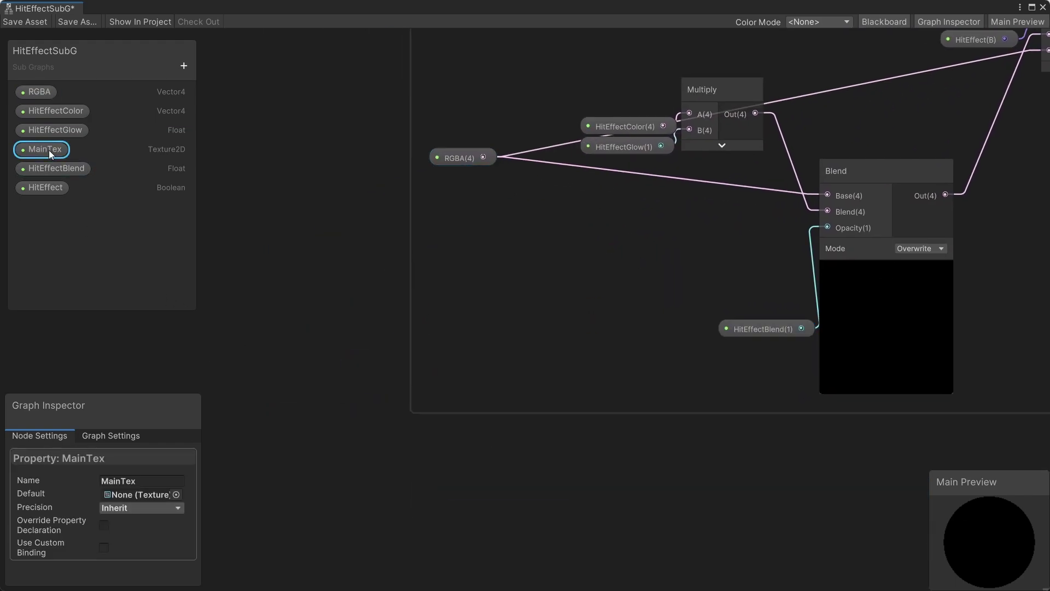
pyautogui.press('Delete')
pyautogui.click(561, 329)
pyautogui.scroll(-2, 458, 380)
pyautogui.moveTo(459, 379); pyautogui.dragTo(527, 331, button='middle')
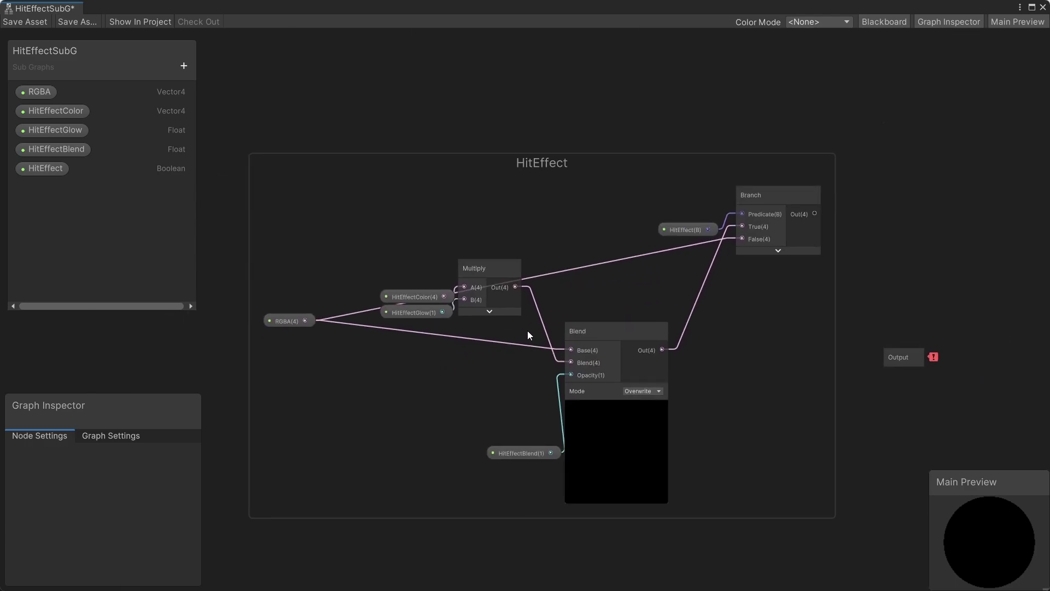
pyautogui.click(480, 304)
pyautogui.moveTo(480, 304); pyautogui.dragTo(467, 254)
# - Add a Vector 4 output named RGBA to HitEffectSubG, connect the Branch's Out to it, and save the sub-graph
pyautogui.click(900, 358)
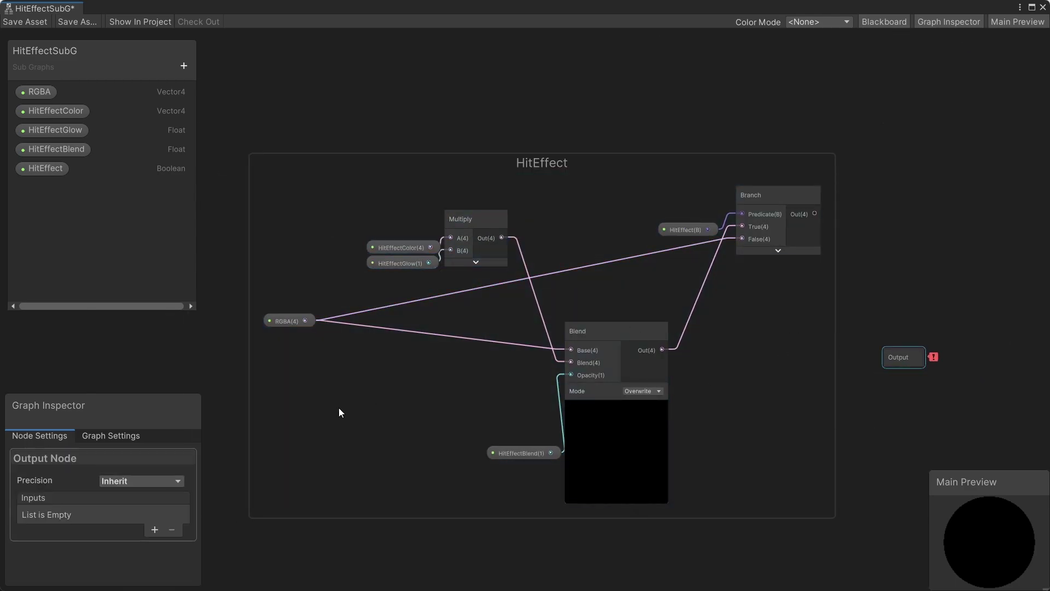
pyautogui.click(157, 530)
pyautogui.click(146, 513)
pyautogui.click(143, 354)
pyautogui.doubleClick(41, 513)
pyautogui.write('RGBA')
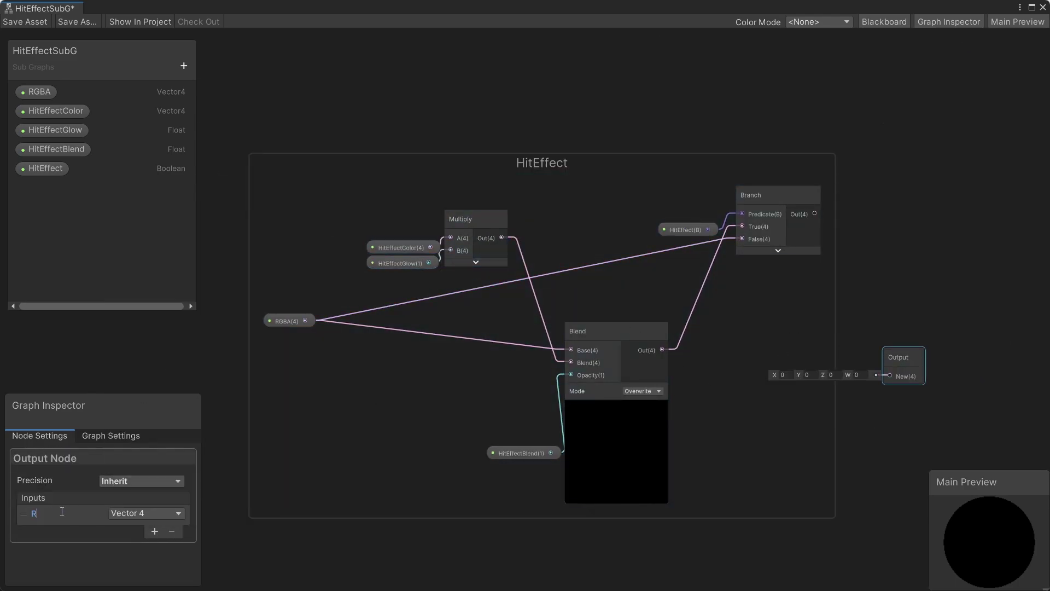
pyautogui.press('Return')
pyautogui.moveTo(814, 214); pyautogui.dragTo(890, 376)
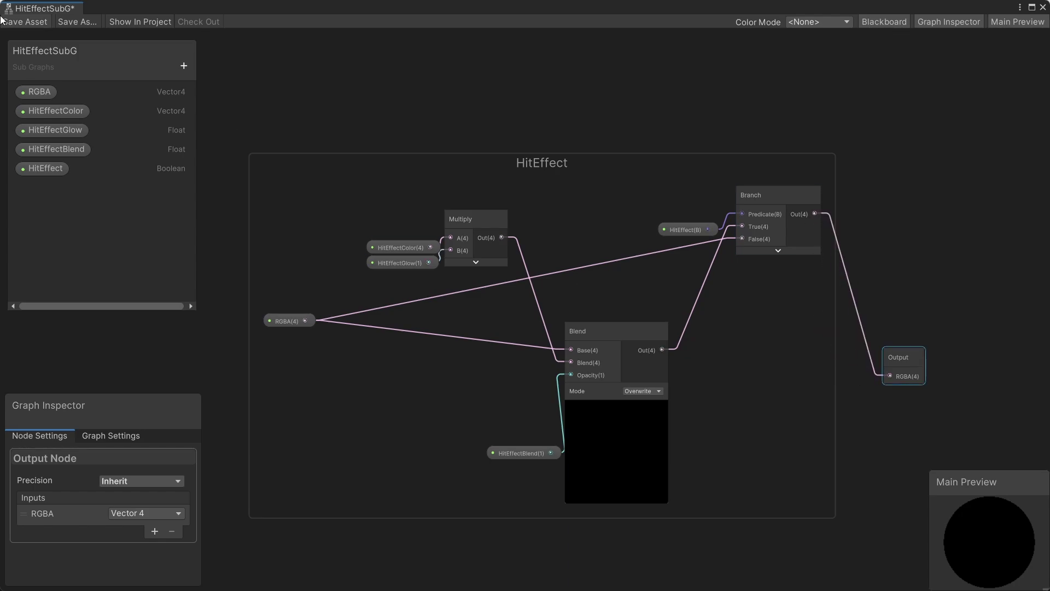
pyautogui.click(11, 22)
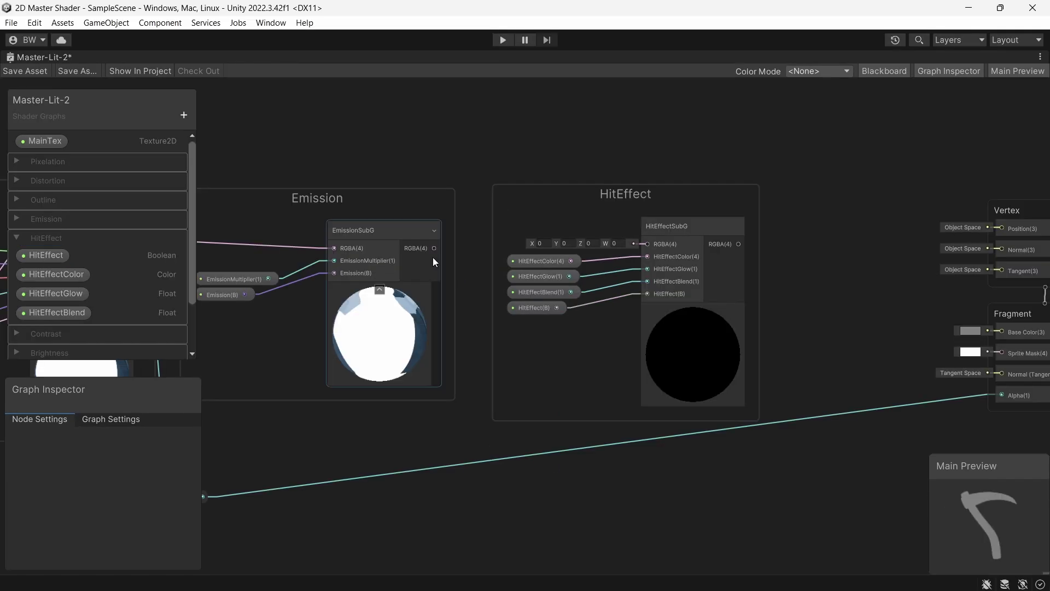
# - Connect EmissionSubG's RGBA output to HitEffectSubG's RGBA input, and HitEffectSubG's RGBA output to the Fragment Base Color
pyautogui.moveTo(421, 244); pyautogui.dragTo(635, 240)
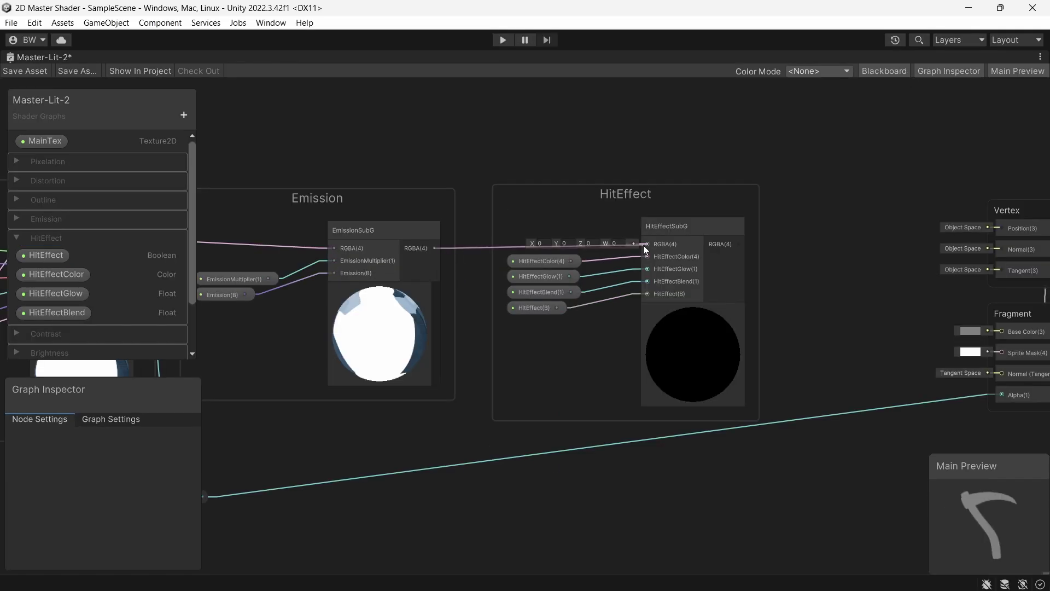
pyautogui.moveTo(643, 245); pyautogui.dragTo(580, 234, button='middle')
pyautogui.moveTo(533, 226); pyautogui.dragTo(766, 310)
# - Examine the Contrast group's ContrastAmount property, Contrast node and Branch node
pyautogui.moveTo(583, 310); pyautogui.dragTo(846, 330, button='middle')
pyautogui.scroll(-3, 739, 316)
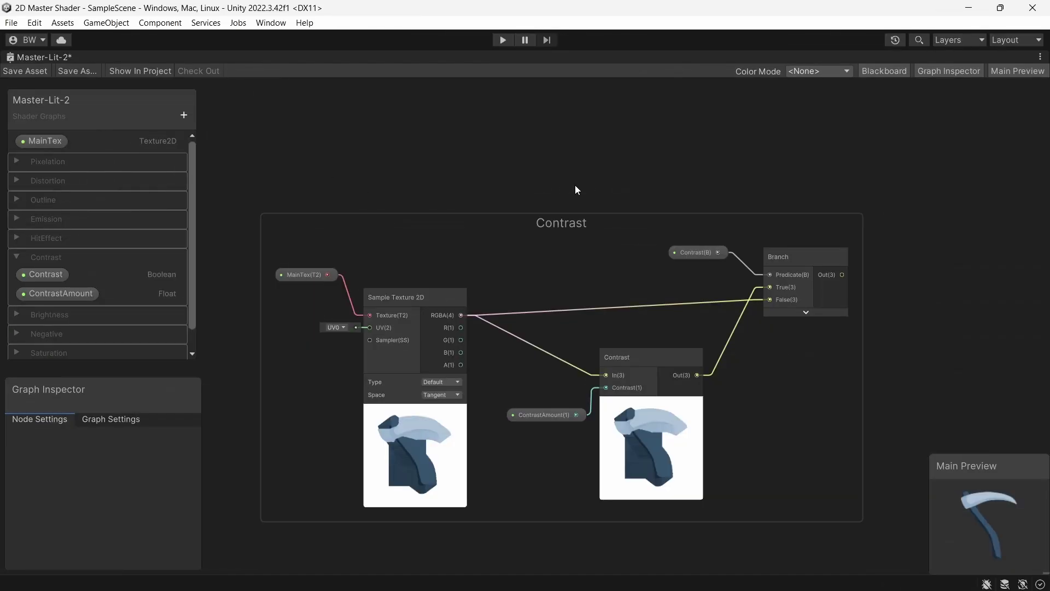
pyautogui.moveTo(576, 185); pyautogui.dragTo(602, 176, button='middle')
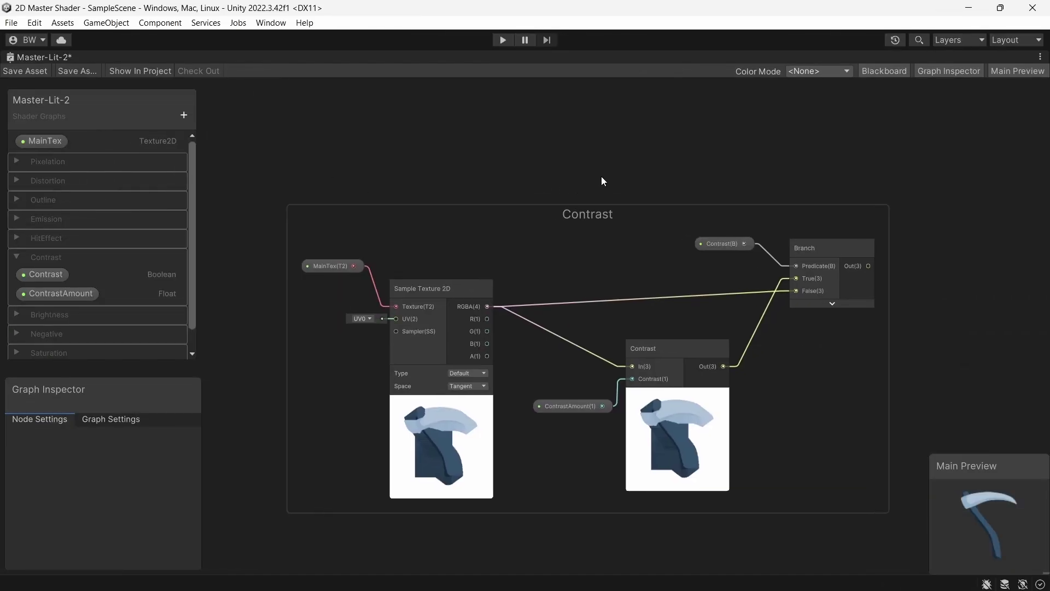
pyautogui.click(557, 408)
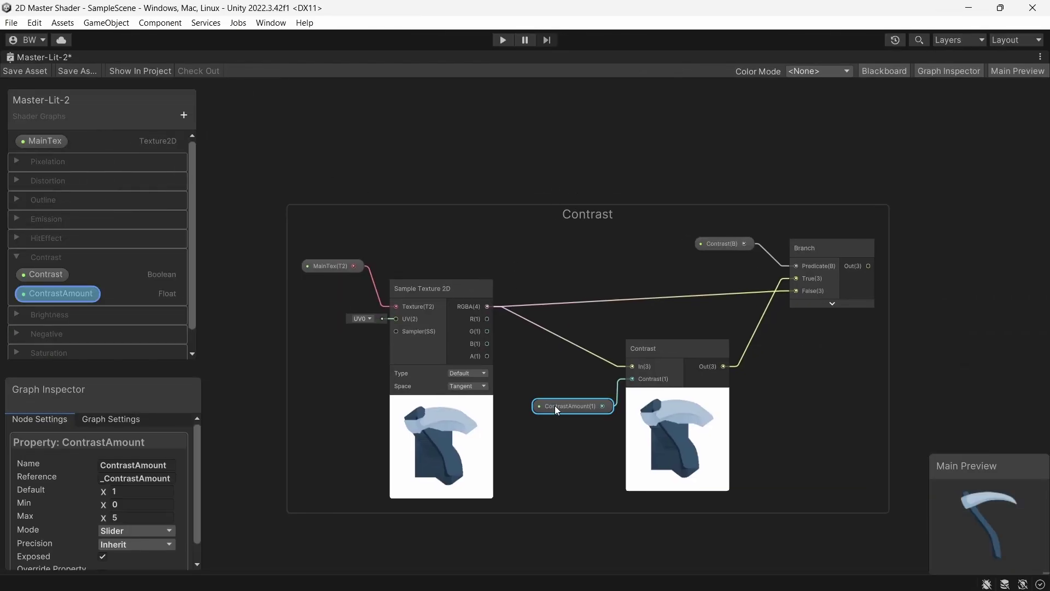
pyautogui.click(695, 354)
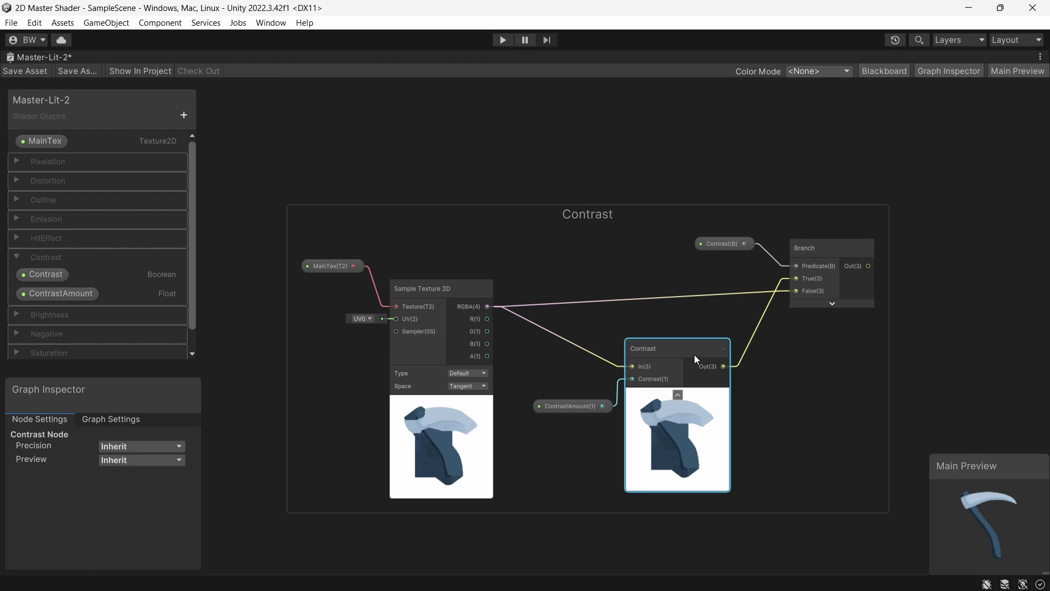
pyautogui.click(837, 256)
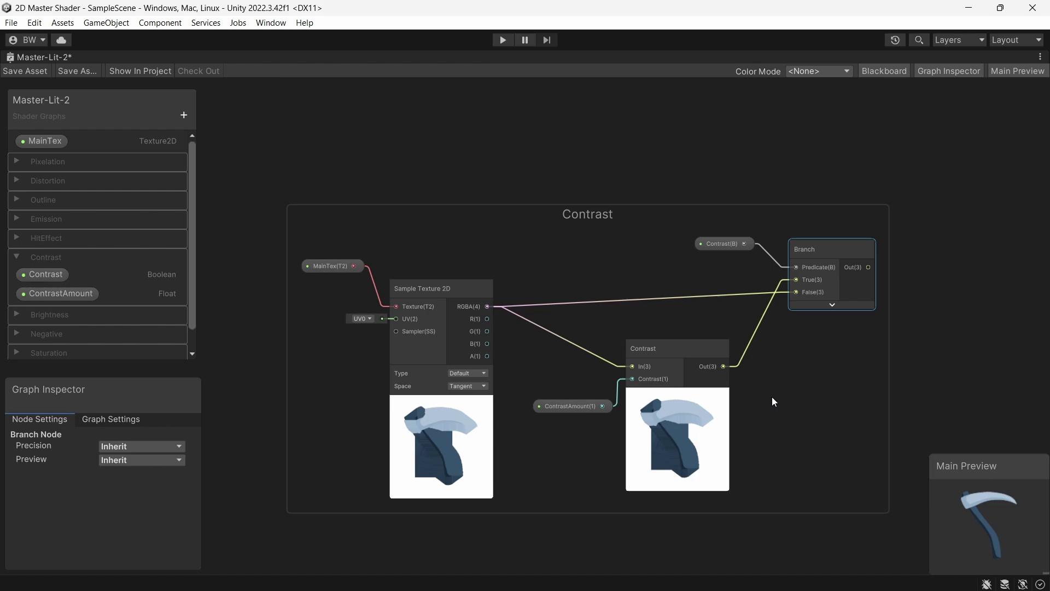
# - Convert the whole Contrast group to a sub-graph named ContrastSubG, and move its property nodes clear of the sub-graph node
pyautogui.scroll(-1, 772, 402)
pyautogui.moveTo(299, 205); pyautogui.dragTo(618, 438)
pyautogui.rightClick(809, 264)
pyautogui.moveTo(856, 449)
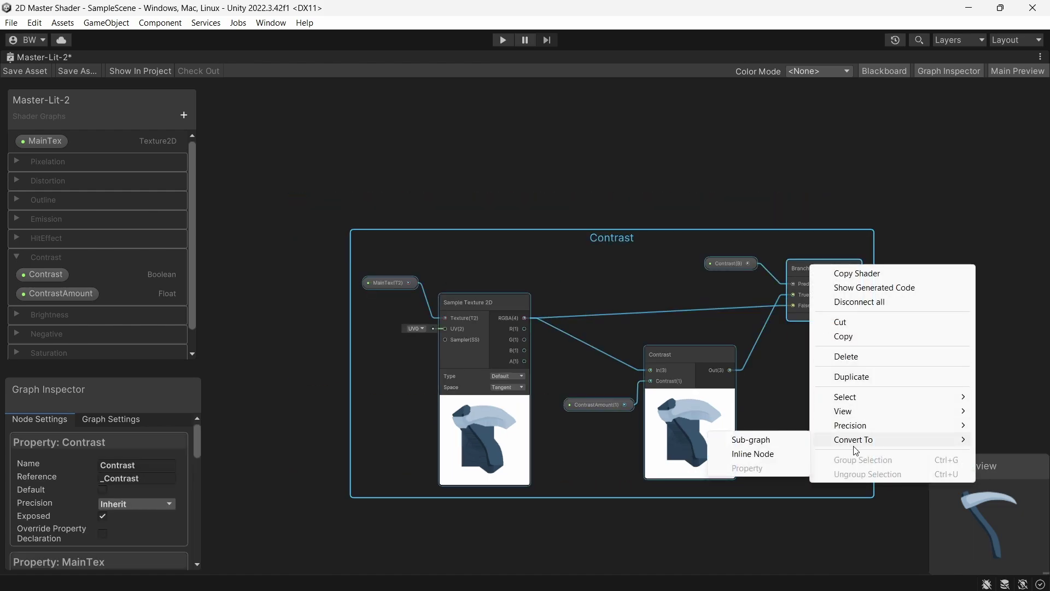
pyautogui.click(782, 437)
pyautogui.write('Contrast')
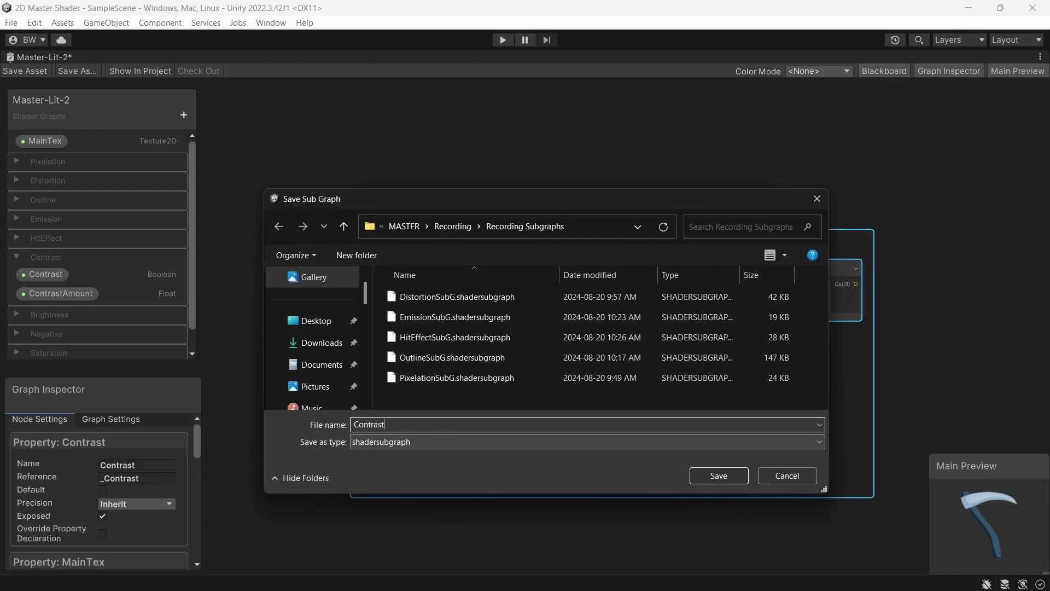
pyautogui.write('SubG')
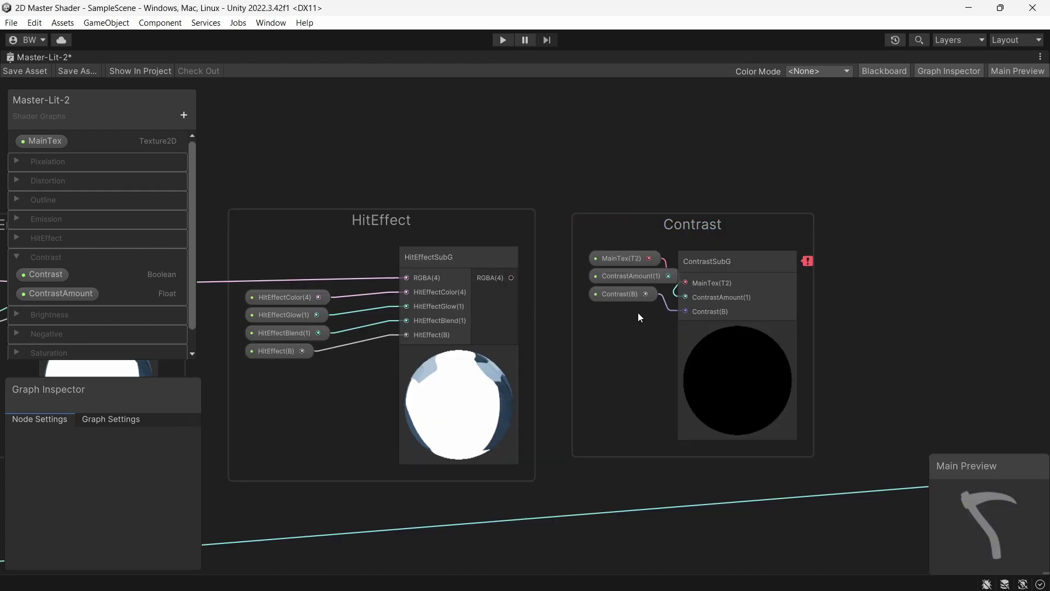
pyautogui.moveTo(637, 313); pyautogui.dragTo(590, 280)
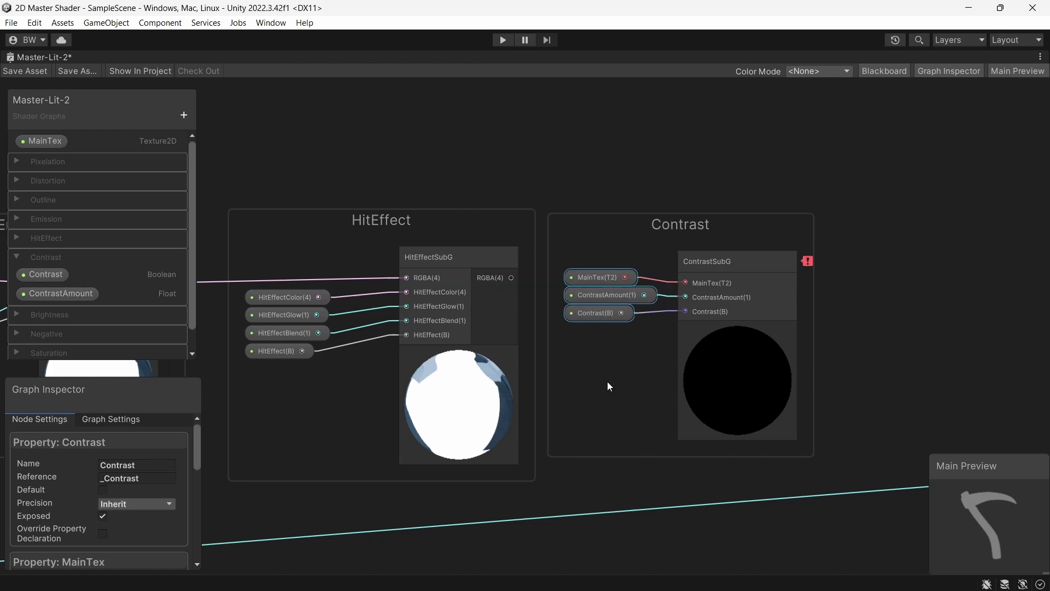
# - Add a Vector4 property named RGBA inside ContrastSubG and connect it to the Contrast node's In and the Branch's False input
pyautogui.doubleClick(725, 261)
pyautogui.click(184, 65)
pyautogui.click(224, 141)
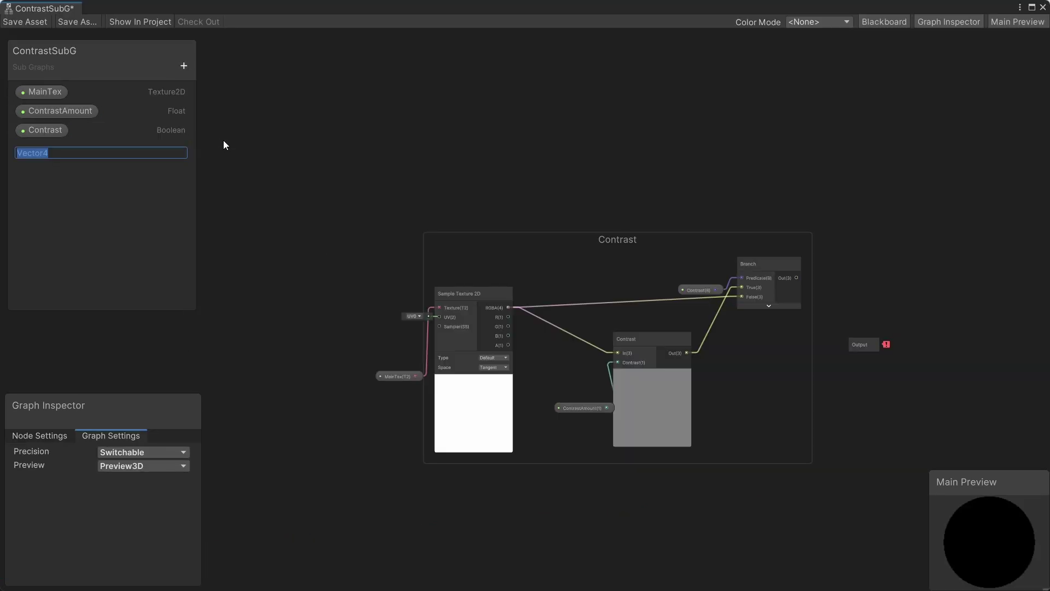
pyautogui.write('RGBA')
pyautogui.press('Return')
pyautogui.moveTo(48, 153); pyautogui.dragTo(617, 352)
pyautogui.moveTo(509, 263); pyautogui.dragTo(740, 297)
# - Delete the texture sample, its MainTex node and the MainTex property from ContrastSubG
pyautogui.moveTo(525, 327); pyautogui.dragTo(373, 388)
pyautogui.press('Delete')
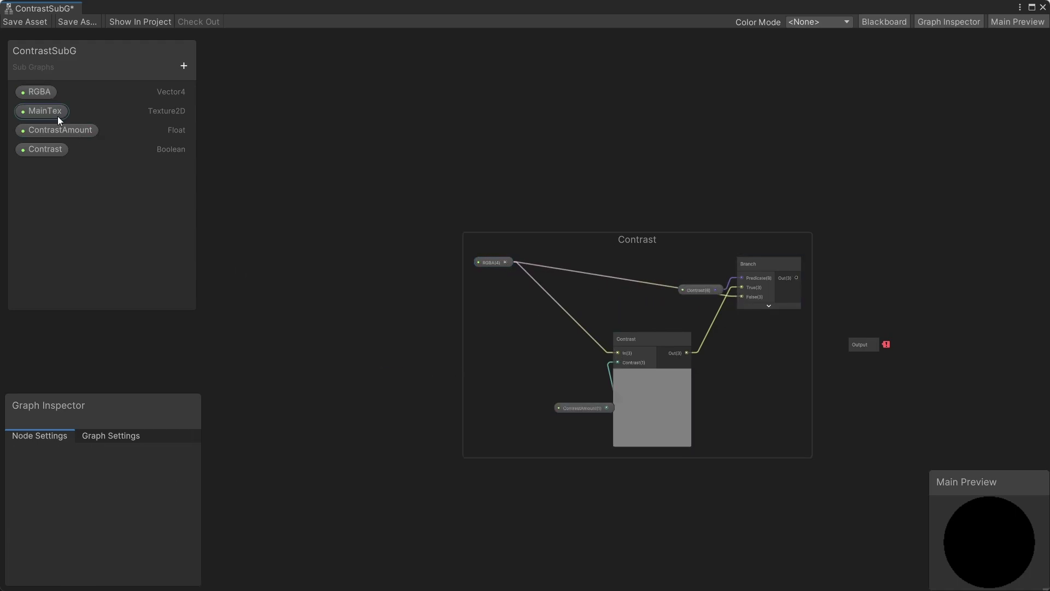
pyautogui.press('Delete')
pyautogui.click(553, 331)
pyautogui.moveTo(761, 365); pyautogui.dragTo(683, 340, button='middle')
pyautogui.scroll(2, 684, 340)
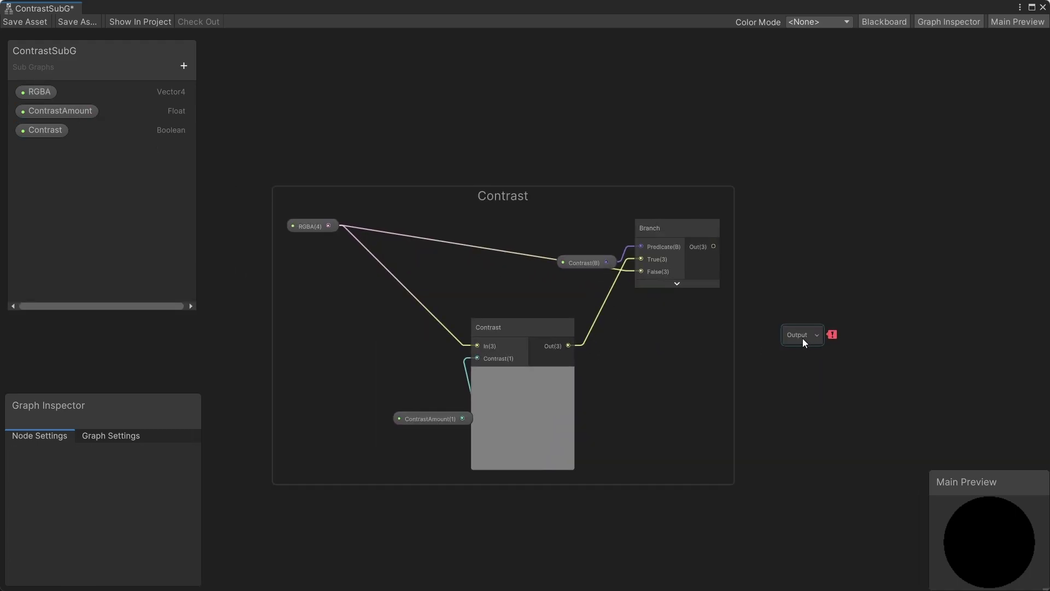
# - Add a Vector 4 output named RGBA to ContrastSubG, connect the Branch's Out to it, and save the sub-graph
pyautogui.click(803, 338)
pyautogui.click(153, 527)
pyautogui.click(143, 514)
pyautogui.click(183, 357)
pyautogui.click(49, 509)
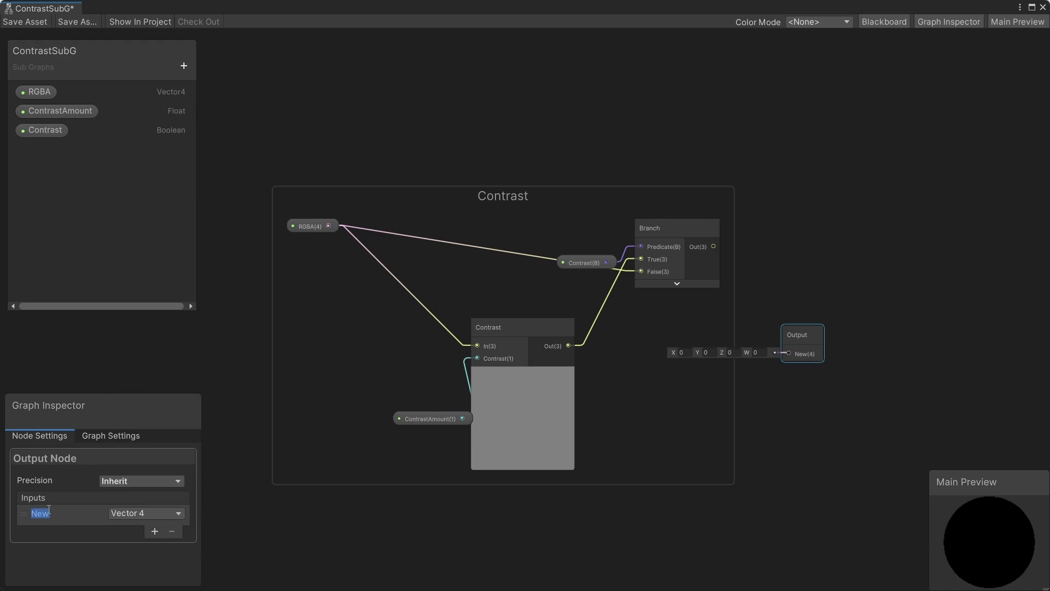
pyautogui.write('RGBA')
pyautogui.press('Return')
pyautogui.moveTo(714, 247); pyautogui.dragTo(789, 353)
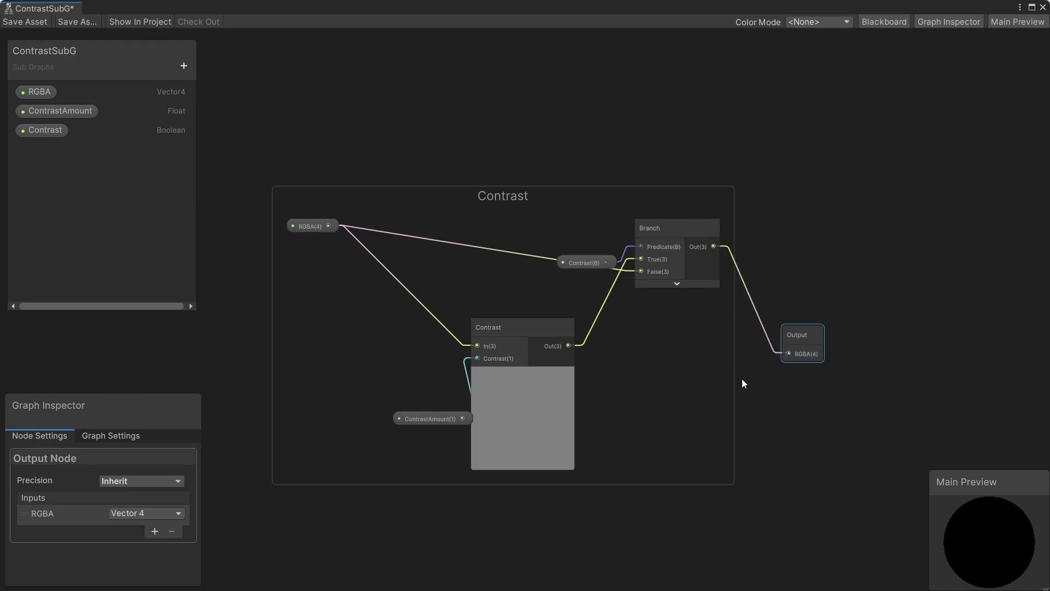
pyautogui.click(26, 23)
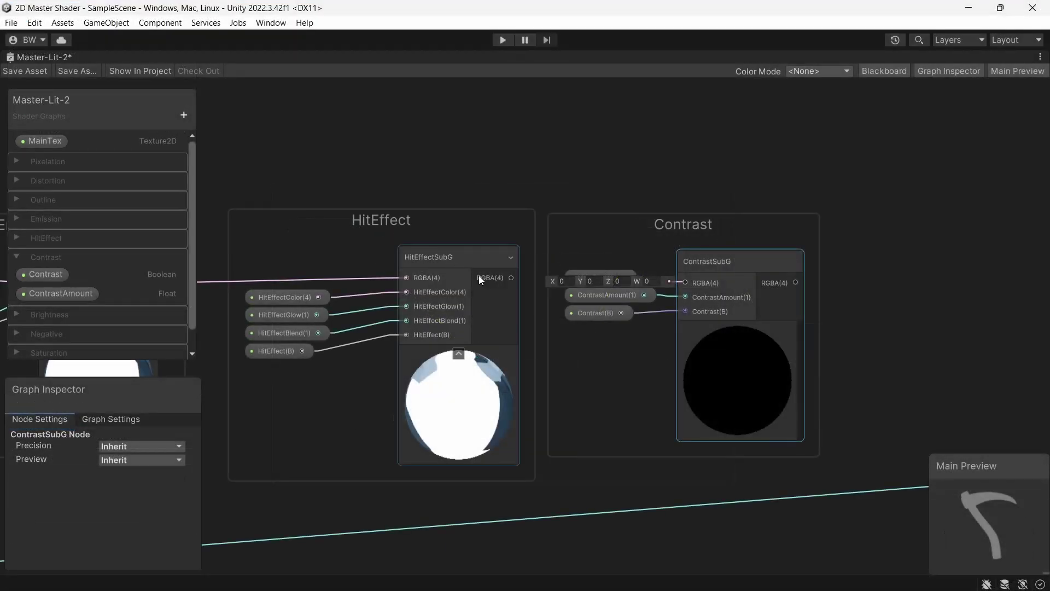
# - Connect HitEffectSubG's RGBA output to ContrastSubG's RGBA input, and ContrastSubG's RGBA output to the Fragment Base Color
pyautogui.moveTo(511, 278); pyautogui.dragTo(685, 281)
pyautogui.moveTo(958, 313); pyautogui.dragTo(651, 249, button='middle')
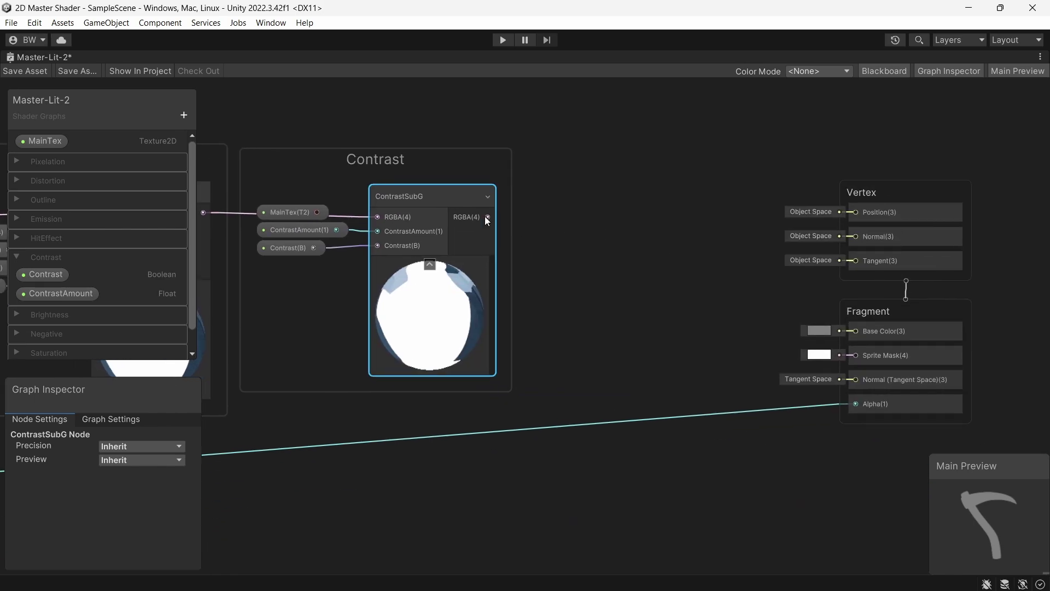
pyautogui.moveTo(485, 217); pyautogui.dragTo(854, 330)
# - Examine the Brightness group's BrightnessAmount property, Add node and Blend node with its Opacity input
pyautogui.scroll(-4, 886, 320)
pyautogui.moveTo(577, 264); pyautogui.dragTo(634, 266, button='middle')
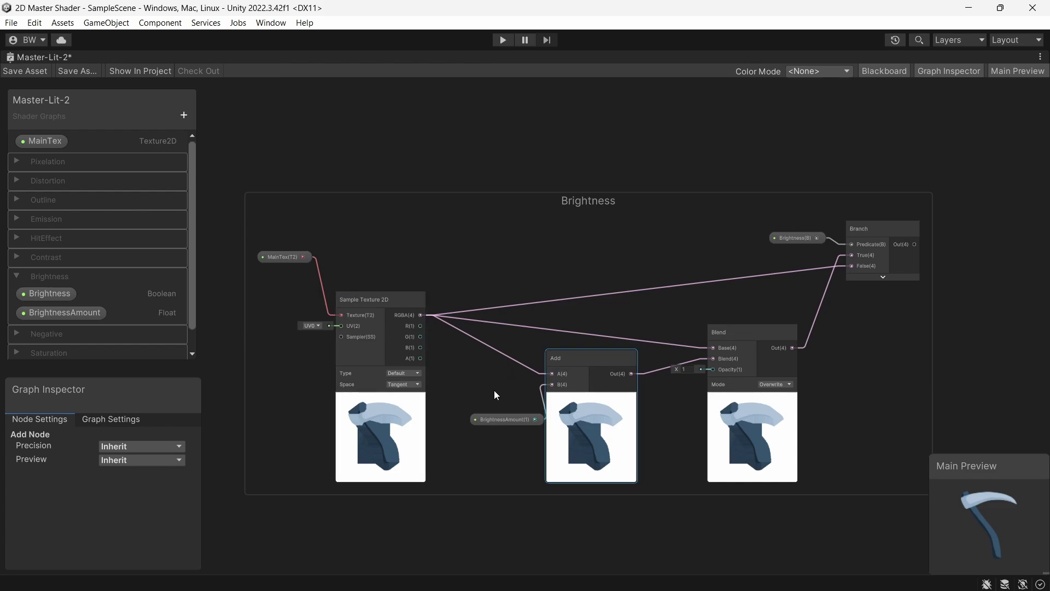
pyautogui.click(494, 420)
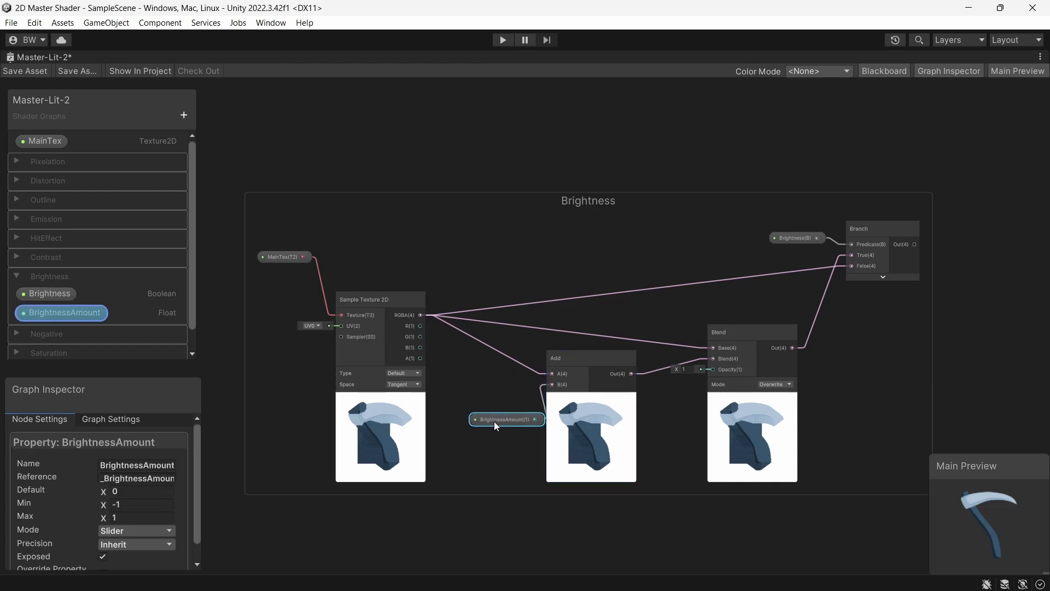
pyautogui.click(737, 330)
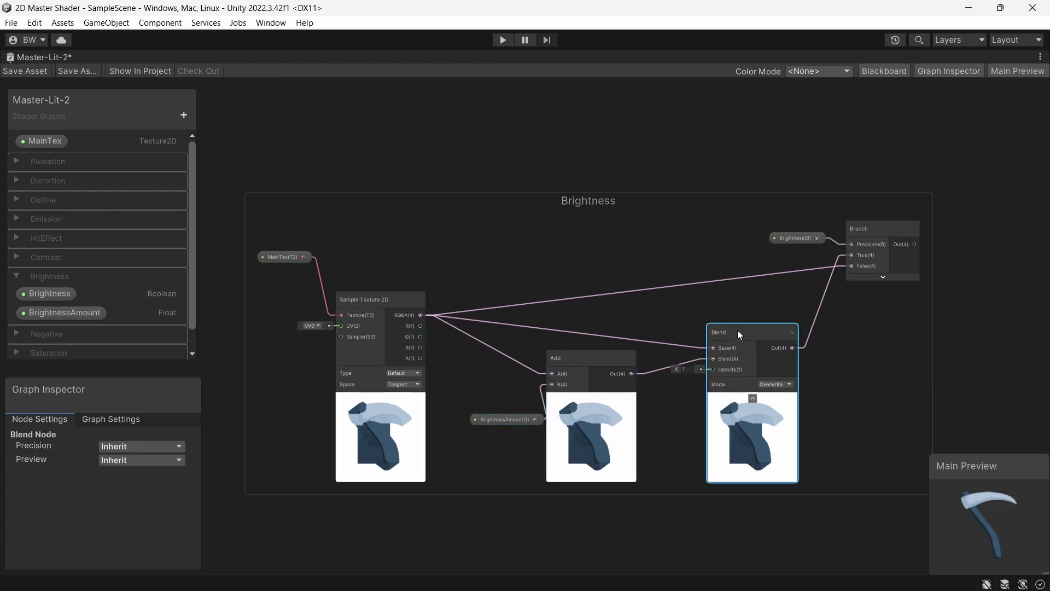
pyautogui.click(688, 369)
pyautogui.scroll(2, 688, 369)
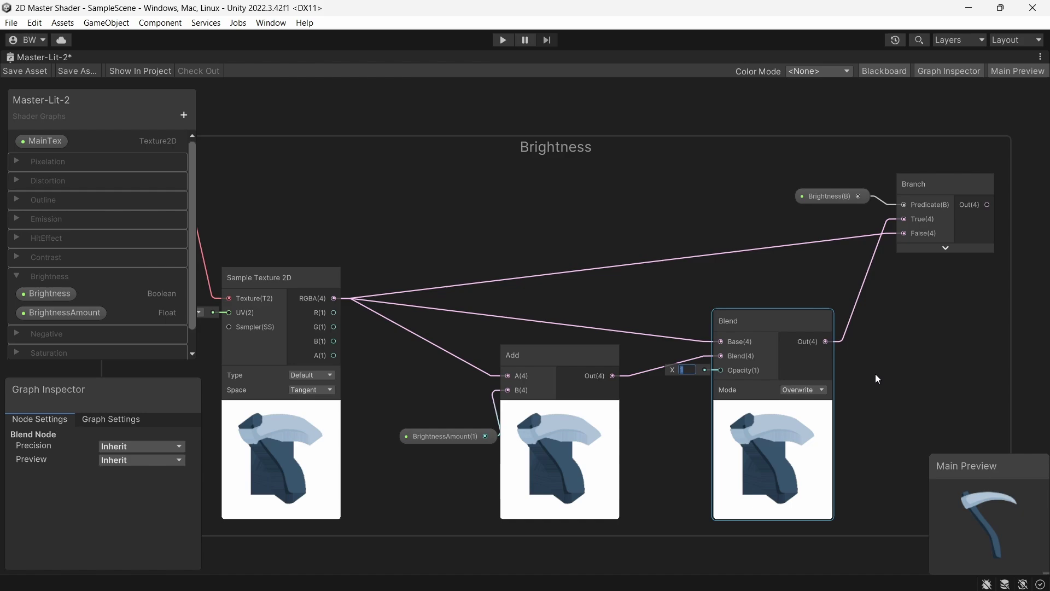
pyautogui.scroll(-2, 875, 375)
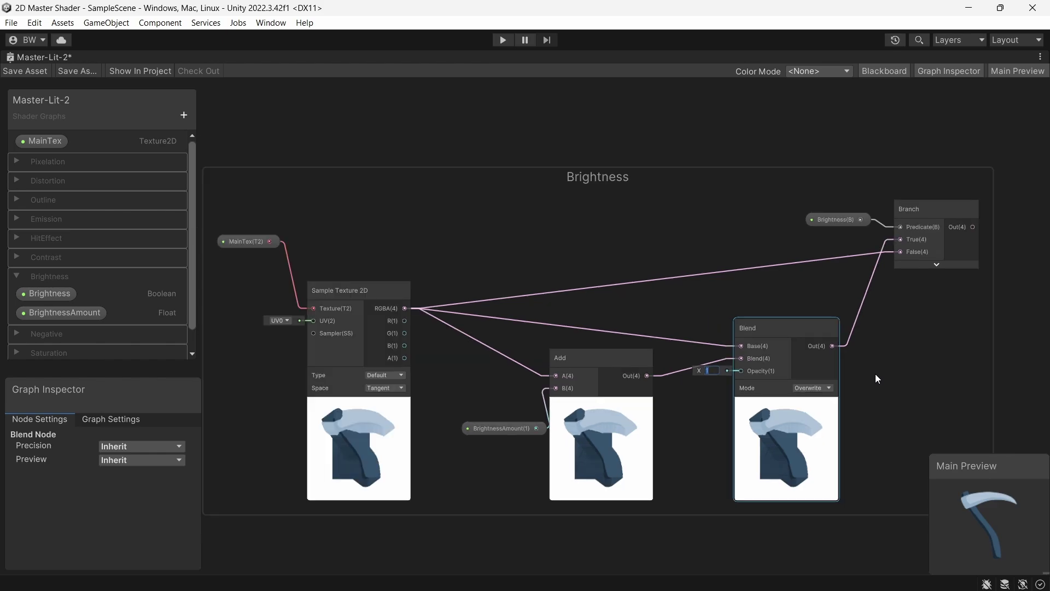
# - Convert the whole Brightness group to a sub-graph named BrightnessSubG
pyautogui.moveTo(274, 166); pyautogui.dragTo(903, 433)
pyautogui.rightClick(909, 233)
pyautogui.moveTo(936, 407)
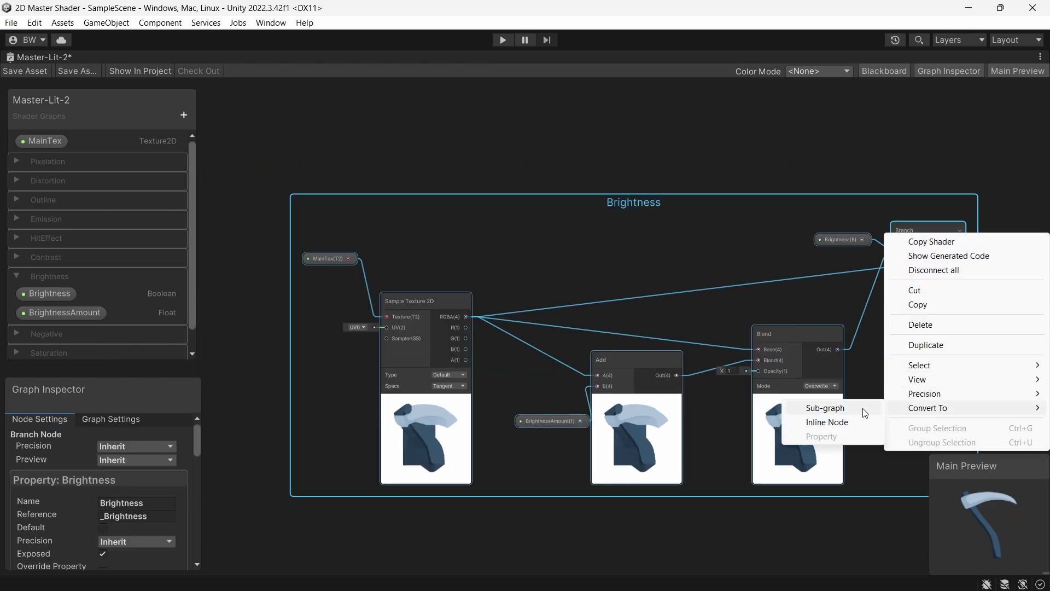
pyautogui.click(812, 407)
pyautogui.write('BrightnessSubG')
pyautogui.press('Return')
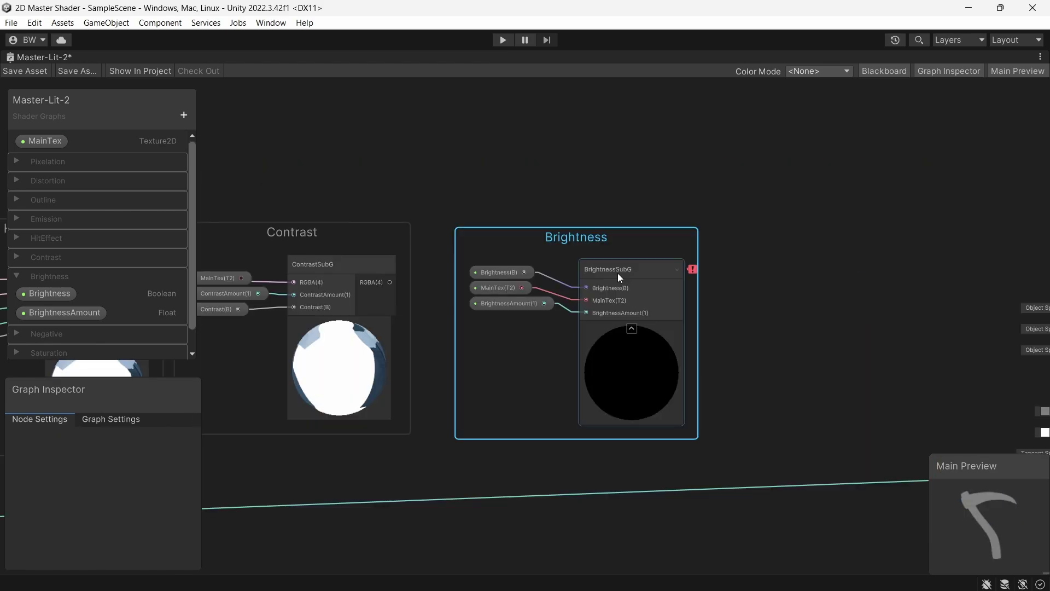
# - Add a Vector4 property named RGBA first in BrightnessSubG's property list and connect it to Add's A, Blend's Base and Branch's False inputs
pyautogui.doubleClick(618, 273)
pyautogui.click(184, 65)
pyautogui.click(233, 142)
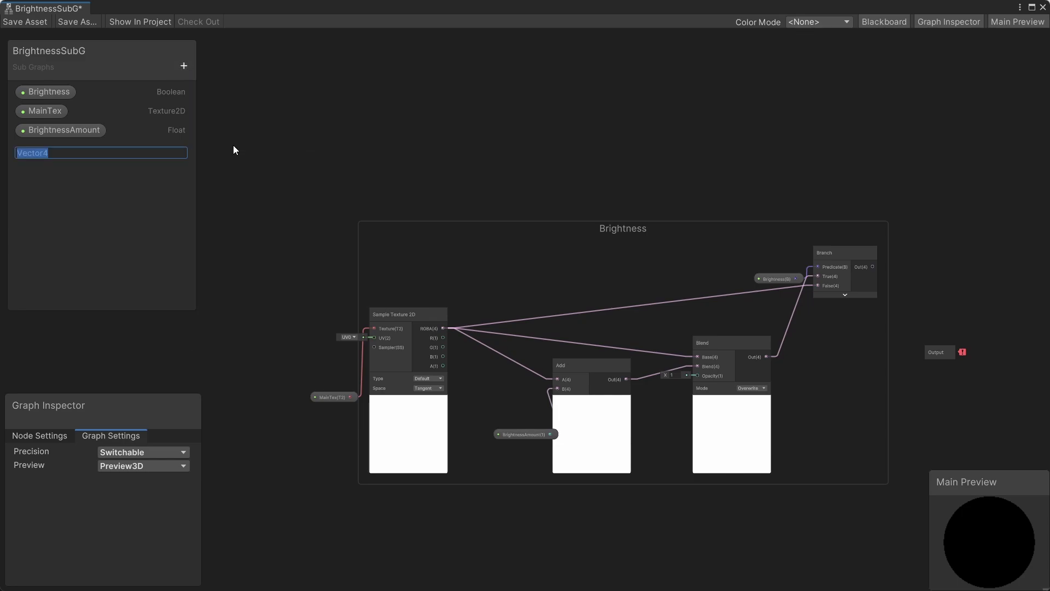
pyautogui.write('RGBA')
pyautogui.press('Return')
pyautogui.moveTo(49, 149); pyautogui.dragTo(38, 87)
pyautogui.moveTo(353, 239); pyautogui.dragTo(473, 284)
# - Delete the texture sample, its MainTex node and the MainTex property from BrightnessSubG, and move the RGBA node closer to the Add node
pyautogui.moveTo(488, 284); pyautogui.dragTo(320, 412)
pyautogui.press('Delete')
pyautogui.click(45, 129)
pyautogui.press('Delete')
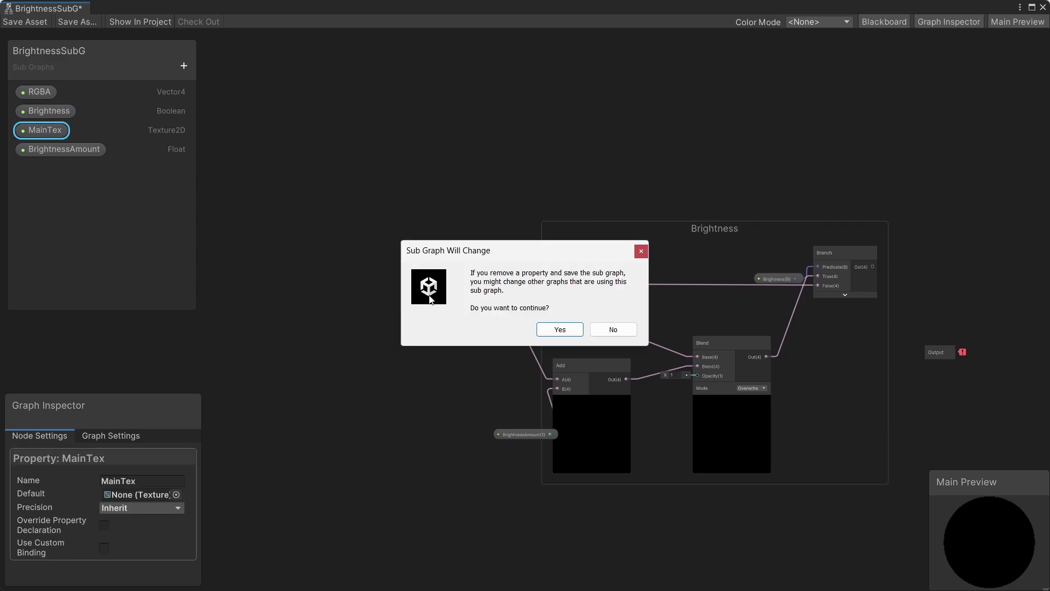
pyautogui.click(563, 328)
pyautogui.moveTo(479, 284); pyautogui.dragTo(507, 283)
pyautogui.press('a')
pyautogui.scroll(3, 563, 306)
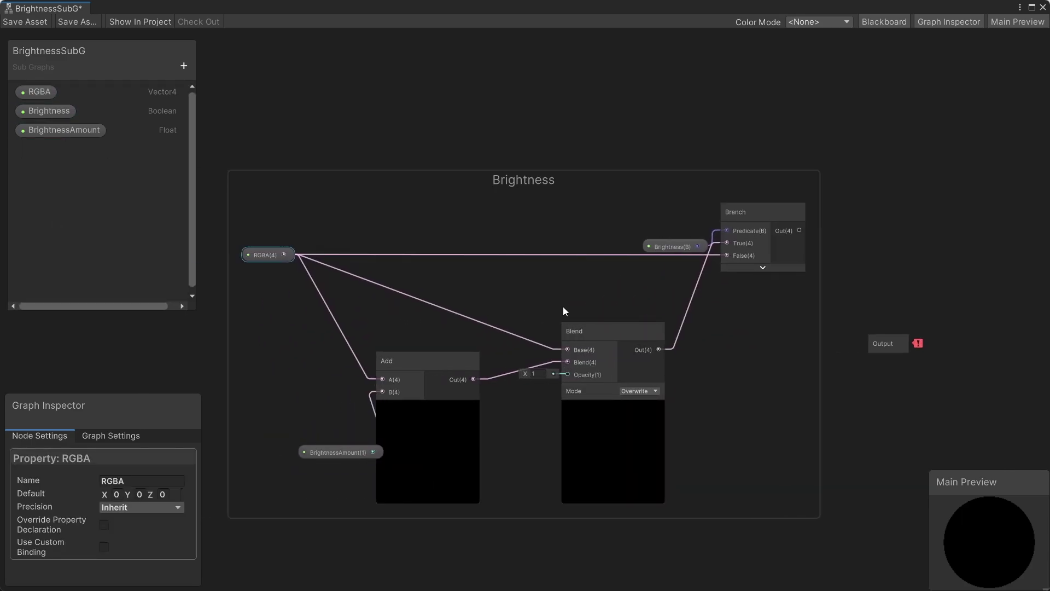
# - Give BrightnessSubG's Output node a Vector4 input named RGBA, feed it from Branch's Out, and close the sub-graph
pyautogui.click(889, 346)
pyautogui.click(155, 527)
pyautogui.click(146, 370)
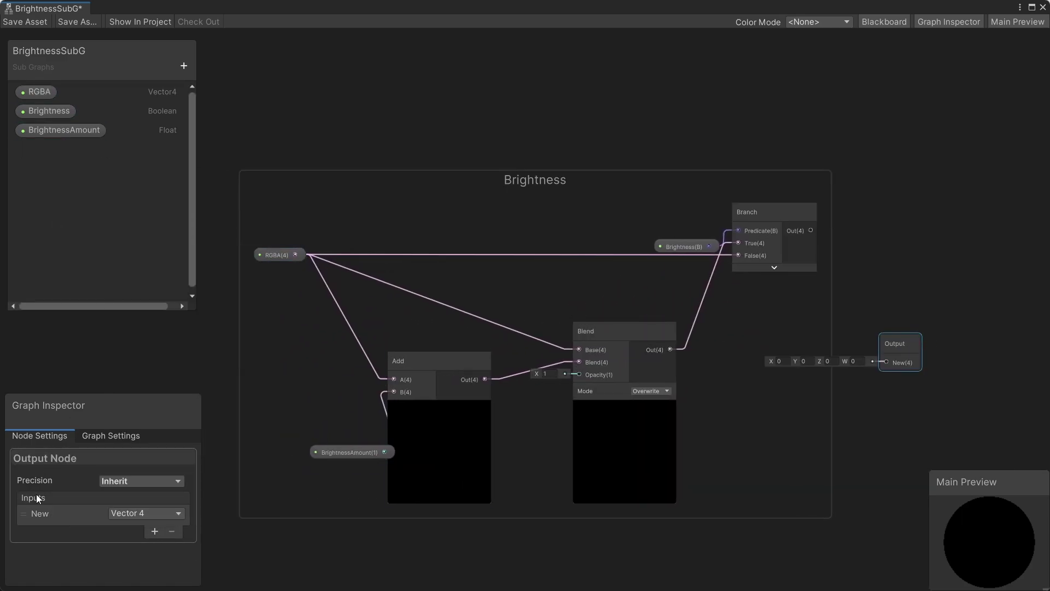
pyautogui.doubleClick(43, 513)
pyautogui.write('RGBA')
pyautogui.click(804, 233)
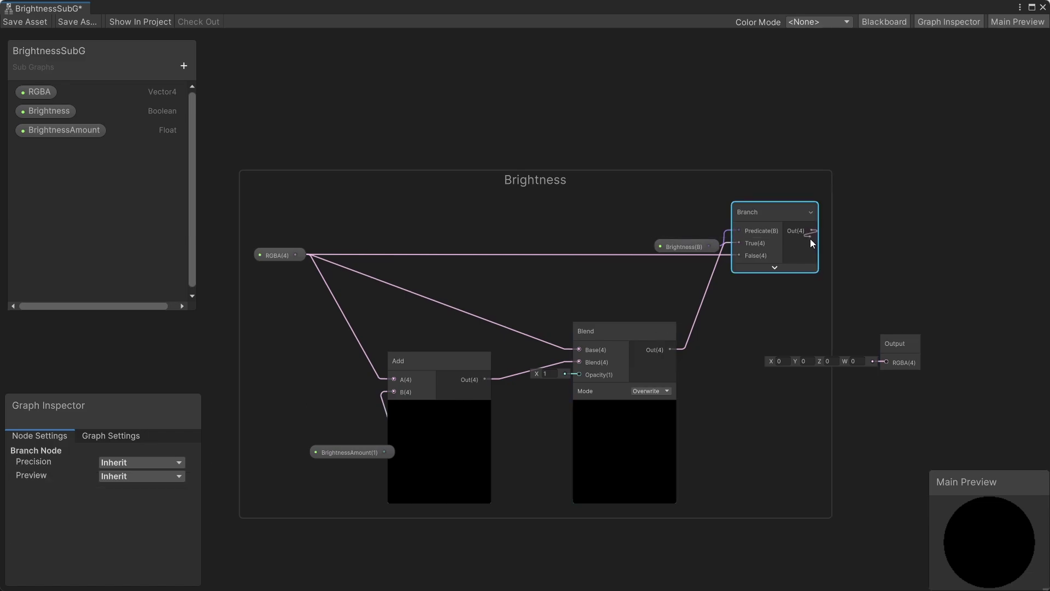
pyautogui.moveTo(811, 231); pyautogui.dragTo(886, 362)
pyautogui.rightClick(49, 10)
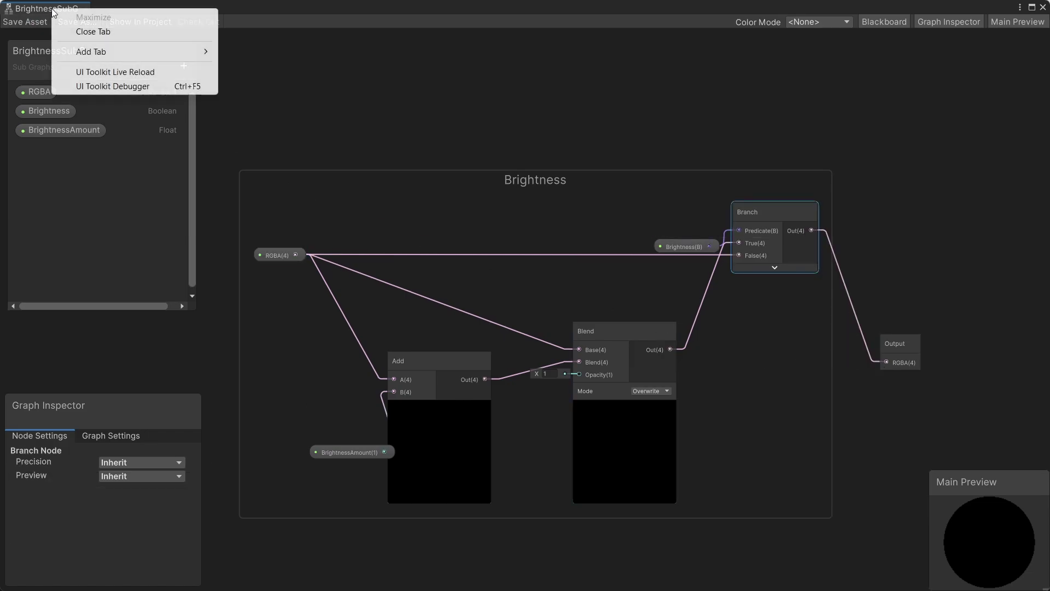
pyautogui.click(109, 28)
# - Chain BrightnessSubG between ContrastSubG's RGBA output and the Fragment's Base Color, tidy the nodes in its group, and save the asset
pyautogui.click(508, 291)
pyautogui.press('Delete')
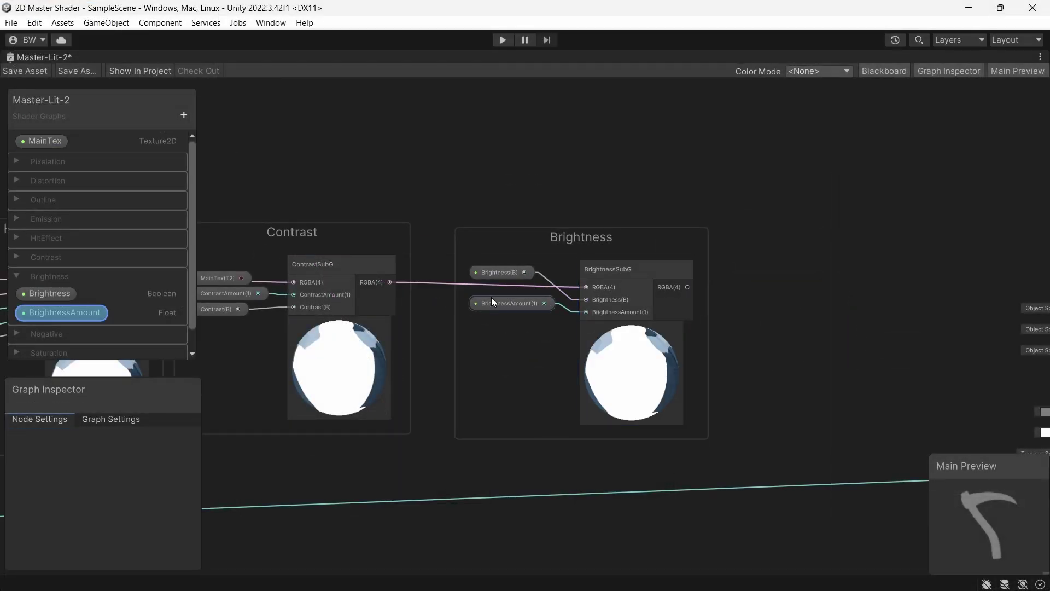
pyautogui.moveTo(493, 273); pyautogui.dragTo(494, 285)
pyautogui.moveTo(497, 328); pyautogui.dragTo(475, 280)
pyautogui.moveTo(492, 289); pyautogui.dragTo(492, 306)
pyautogui.moveTo(493, 306); pyautogui.dragTo(365, 264, button='middle')
pyautogui.moveTo(559, 245); pyautogui.dragTo(955, 369)
pyautogui.click(25, 70)
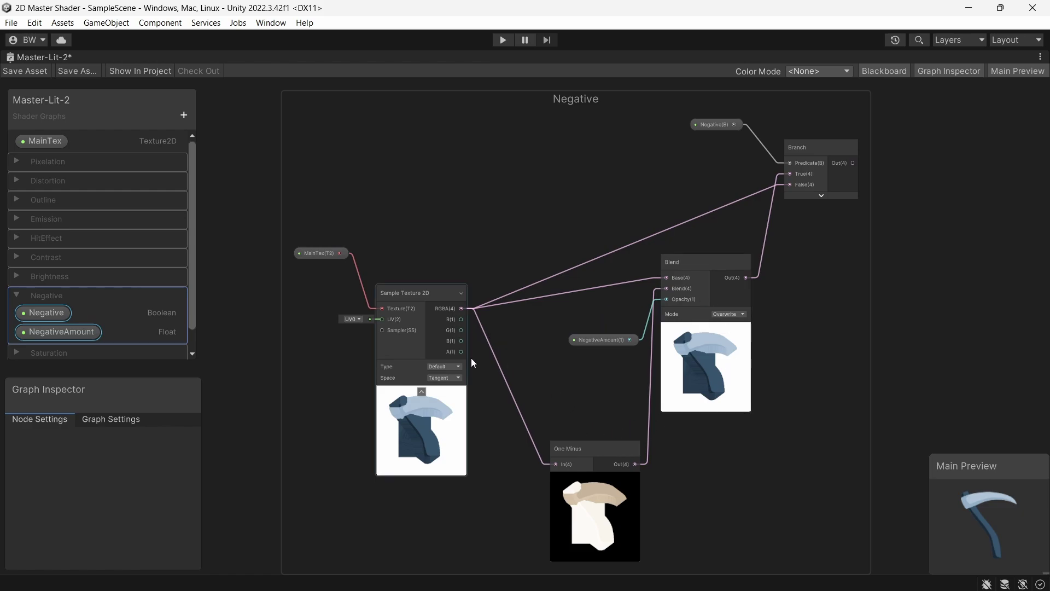
# - Examine the Negative group's One Minus node, Blend node and NegativeAmount property
pyautogui.click(585, 450)
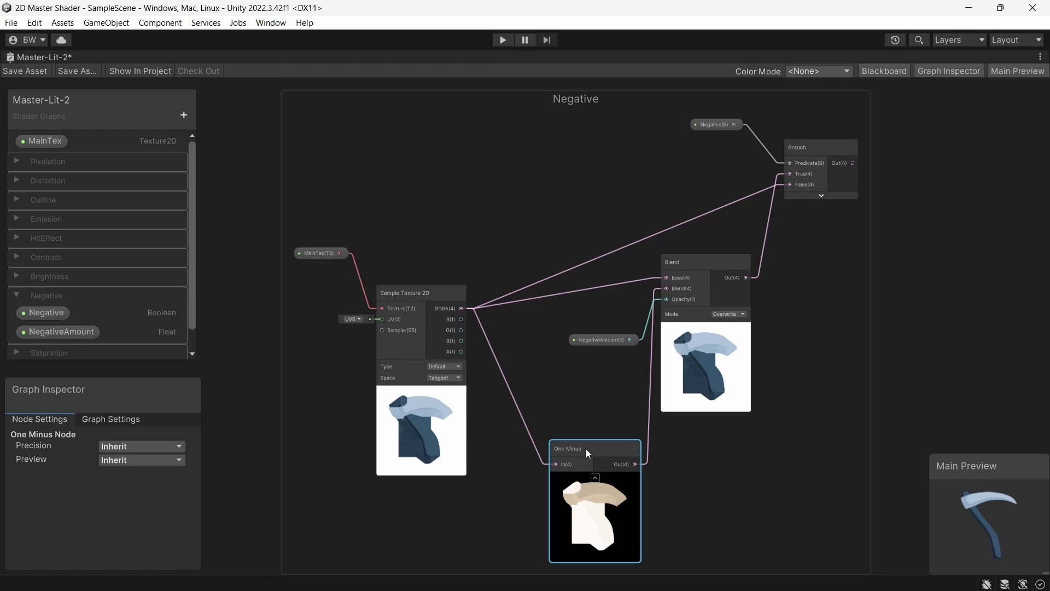
pyautogui.click(702, 252)
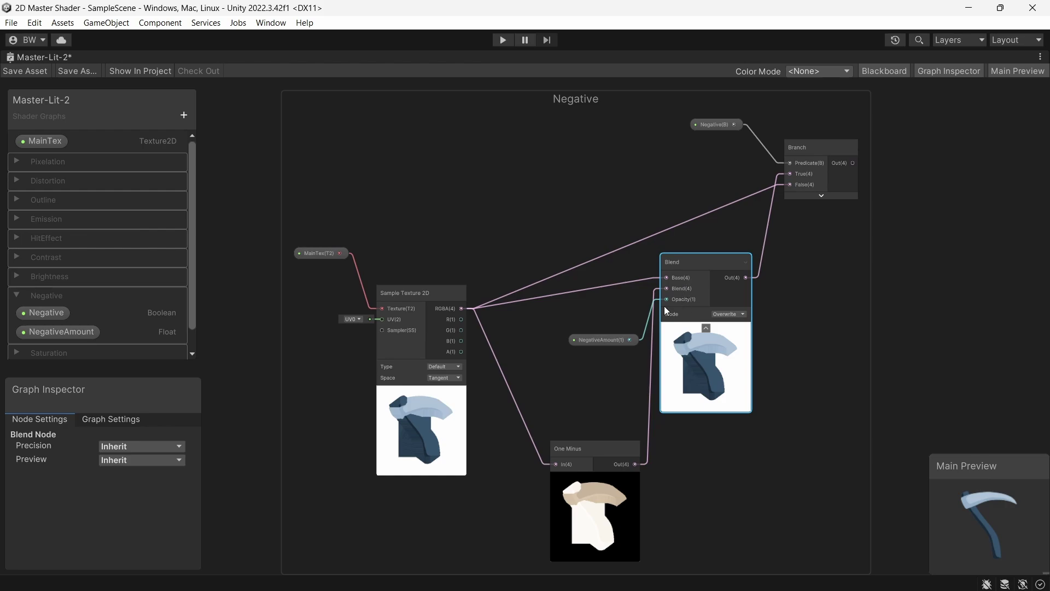
pyautogui.click(601, 337)
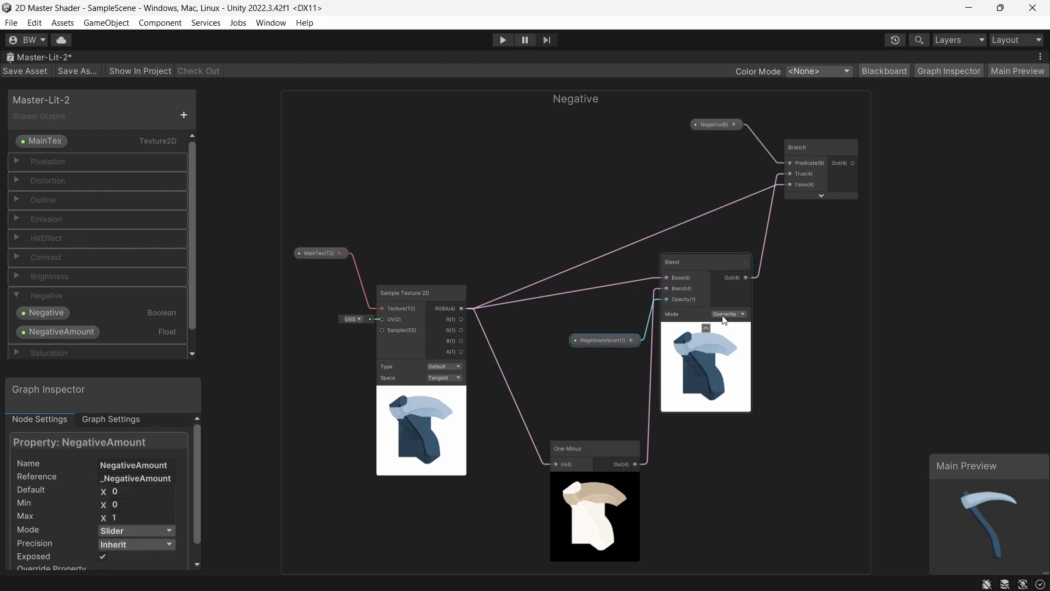
# - Convert the whole Negative group to a sub-graph named NegativeSubG in the Recording Subgraphs folder
pyautogui.scroll(-3, 721, 296)
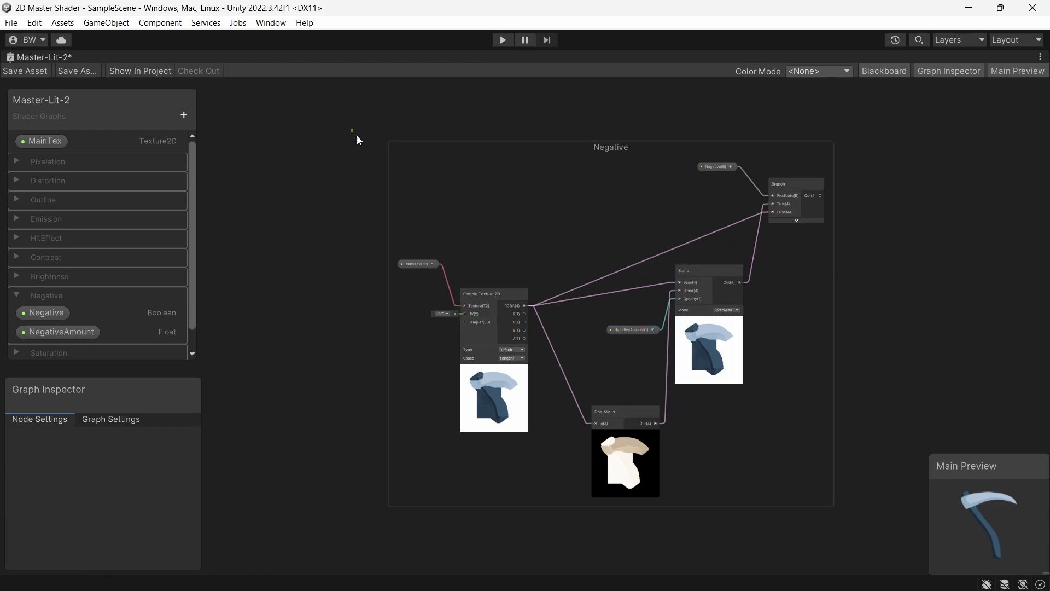
pyautogui.moveTo(356, 136); pyautogui.dragTo(804, 489)
pyautogui.rightClick(785, 187)
pyautogui.moveTo(837, 362)
pyautogui.click(979, 362)
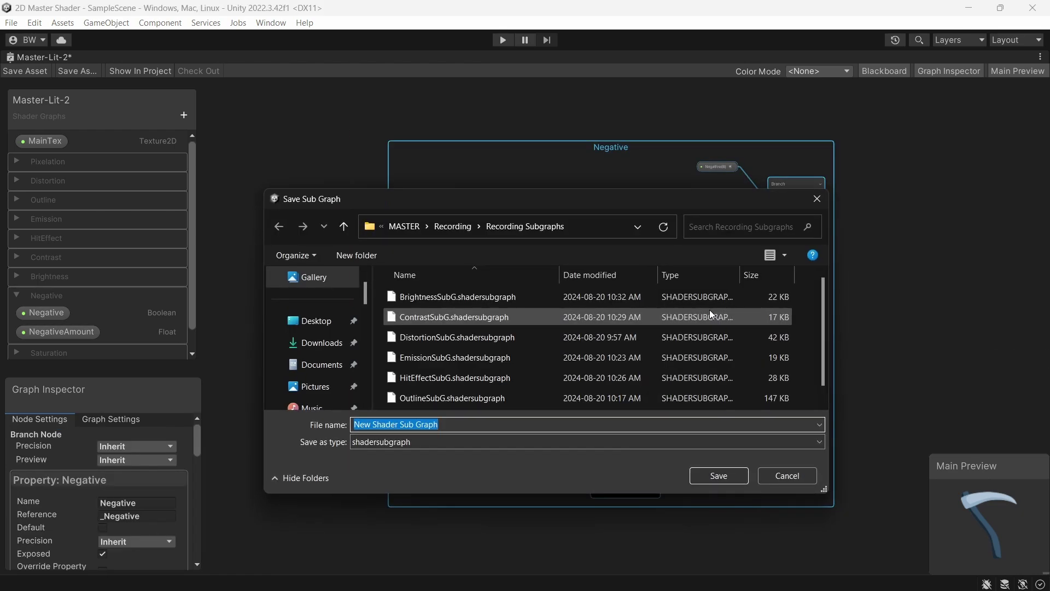
pyautogui.write('NegativeSubG')
pyautogui.press('Return')
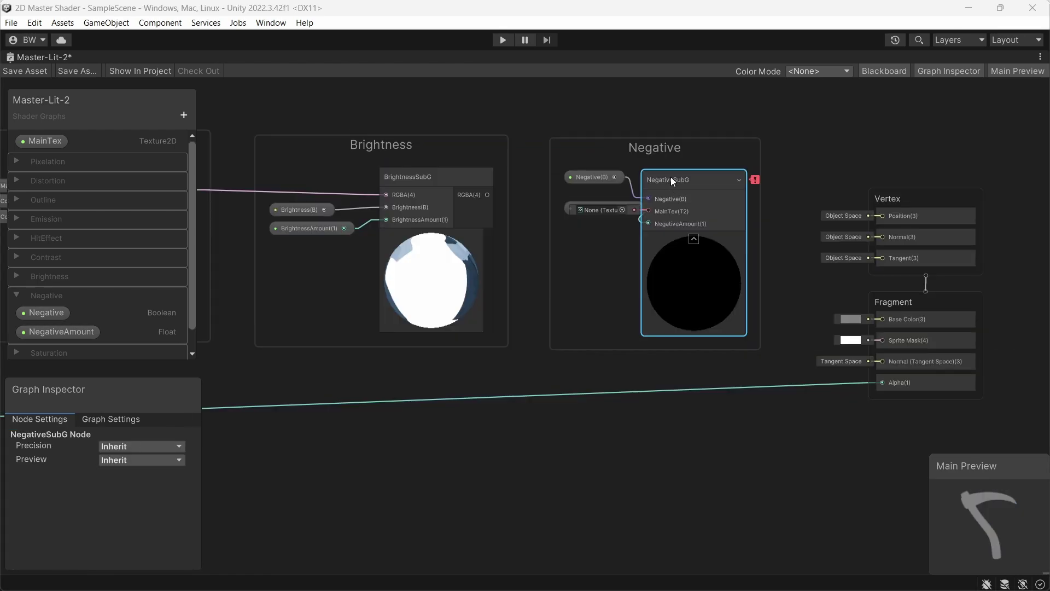
# - Add a Vector4 property named RGBA first in NegativeSubG's list and connect it to One Minus's In, Blend's Base and Branch's False inputs
pyautogui.doubleClick(670, 176)
pyautogui.click(184, 66)
pyautogui.click(237, 143)
pyautogui.write('RGBA')
pyautogui.press('Return')
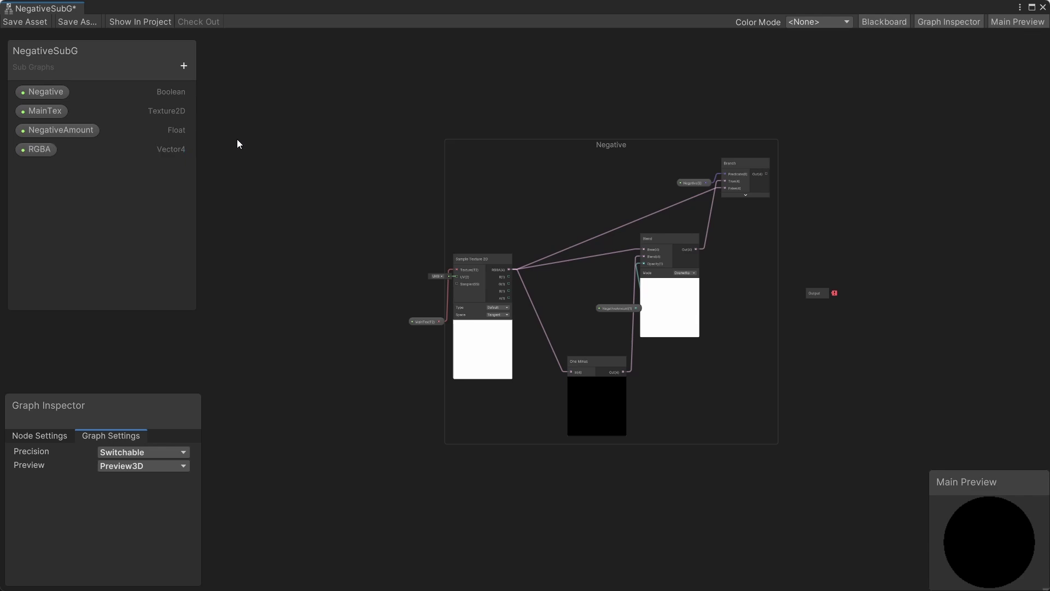
pyautogui.moveTo(39, 149); pyautogui.dragTo(590, 412)
pyautogui.scroll(2, 510, 246)
pyautogui.moveTo(505, 227); pyautogui.dragTo(787, 170)
# - Delete the texture sample, its MainTex node and the MainTex property from NegativeSubG, and reposition the RGBA and NegativeAmount nodes
pyautogui.moveTo(356, 256); pyautogui.dragTo(470, 345)
pyautogui.press('Delete')
pyautogui.click(61, 134)
pyautogui.press('Delete')
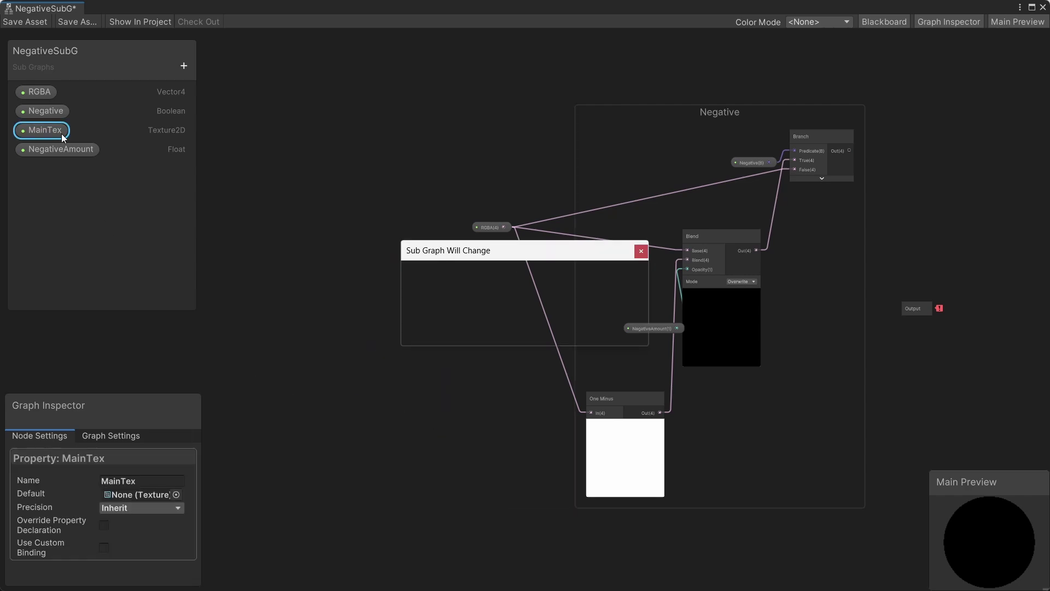
pyautogui.press('Return')
pyautogui.moveTo(481, 229); pyautogui.dragTo(463, 237)
pyautogui.moveTo(649, 331); pyautogui.dragTo(628, 330)
# - Give NegativeSubG's Output node a Vector4 input named RGBA, feed it from Branch's Out, and save the sub-graph
pyautogui.moveTo(799, 300); pyautogui.dragTo(647, 356, button='middle')
pyautogui.click(763, 364)
pyautogui.scroll(1, 717, 380)
pyautogui.moveTo(716, 380); pyautogui.dragTo(732, 346, button='middle')
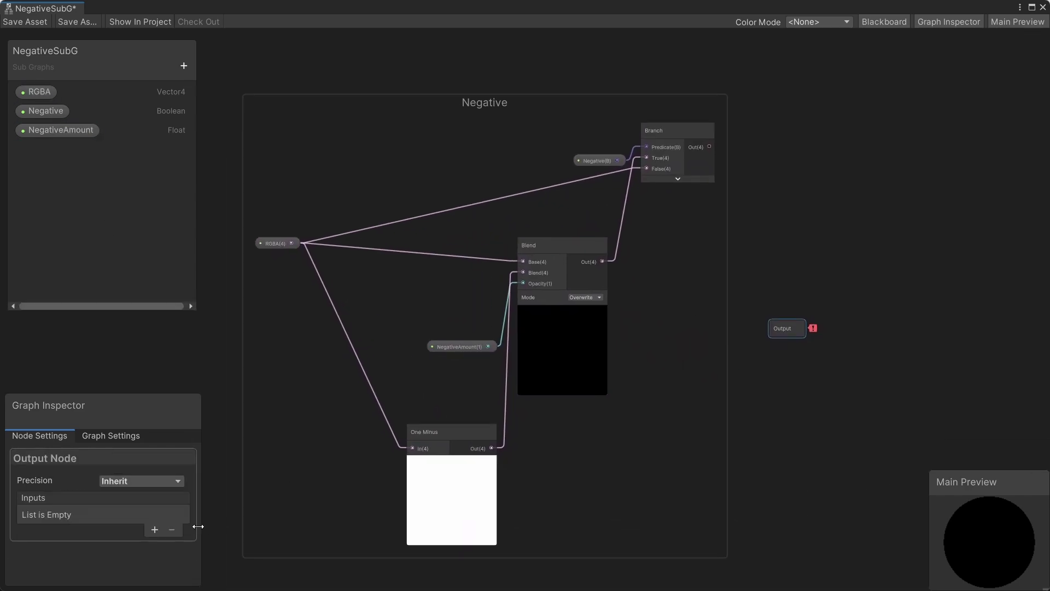
pyautogui.click(155, 530)
pyautogui.click(156, 516)
pyautogui.click(161, 356)
pyautogui.click(161, 358)
pyautogui.doubleClick(65, 513)
pyautogui.write('RGBA')
pyautogui.press('Return')
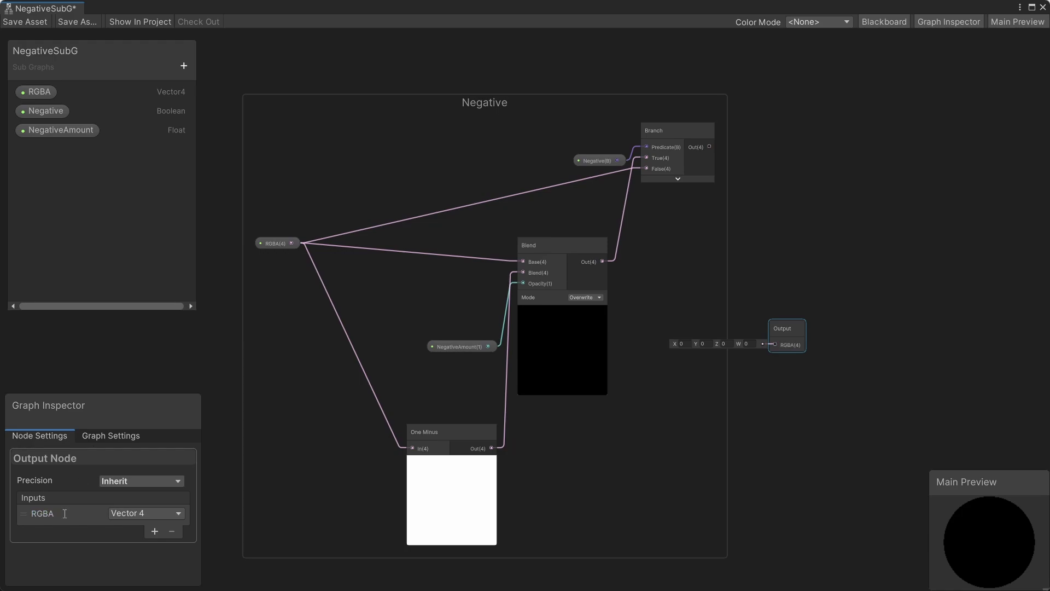
pyautogui.moveTo(709, 147); pyautogui.dragTo(774, 345)
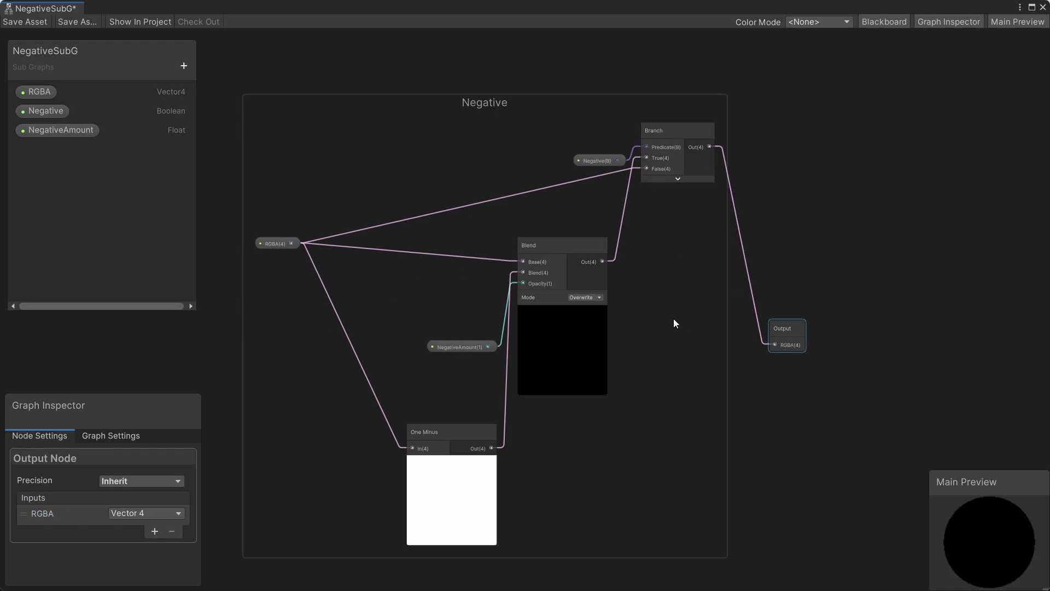
pyautogui.click(25, 21)
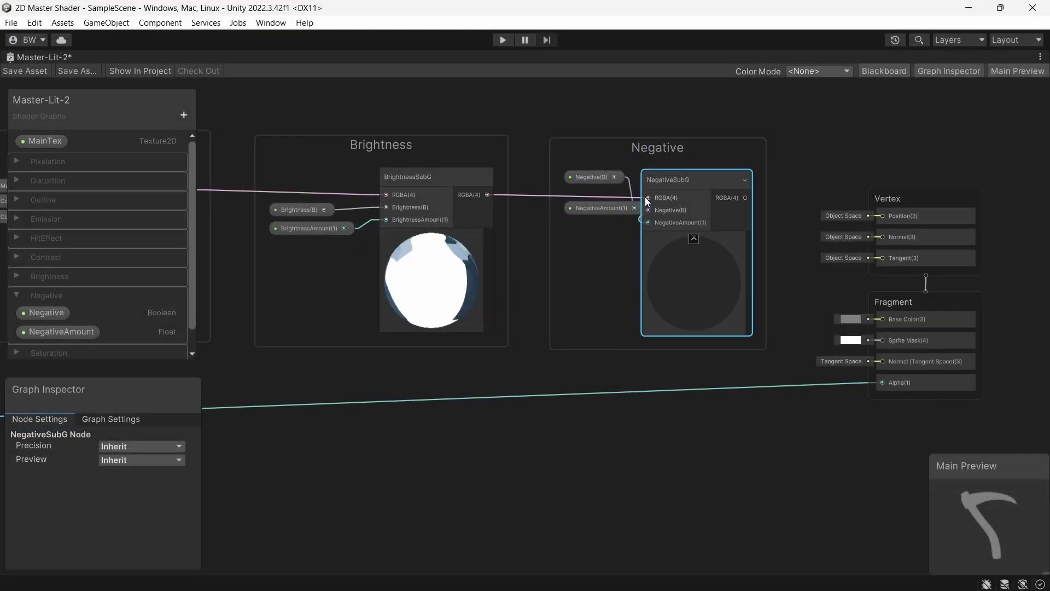
# - Chain NegativeSubG between BrightnessSubG's RGBA output and the Fragment's Base Color, line up its property nodes, and save the asset
pyautogui.click(602, 195)
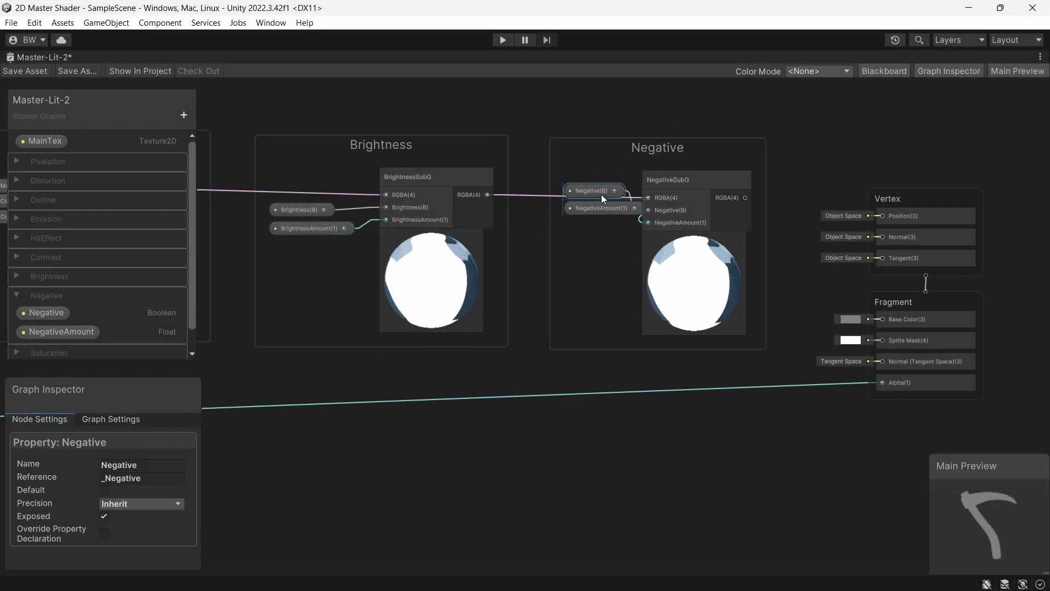
pyautogui.click(596, 185)
pyautogui.moveTo(596, 185); pyautogui.dragTo(571, 213)
pyautogui.moveTo(745, 197); pyautogui.dragTo(879, 320)
pyautogui.click(27, 71)
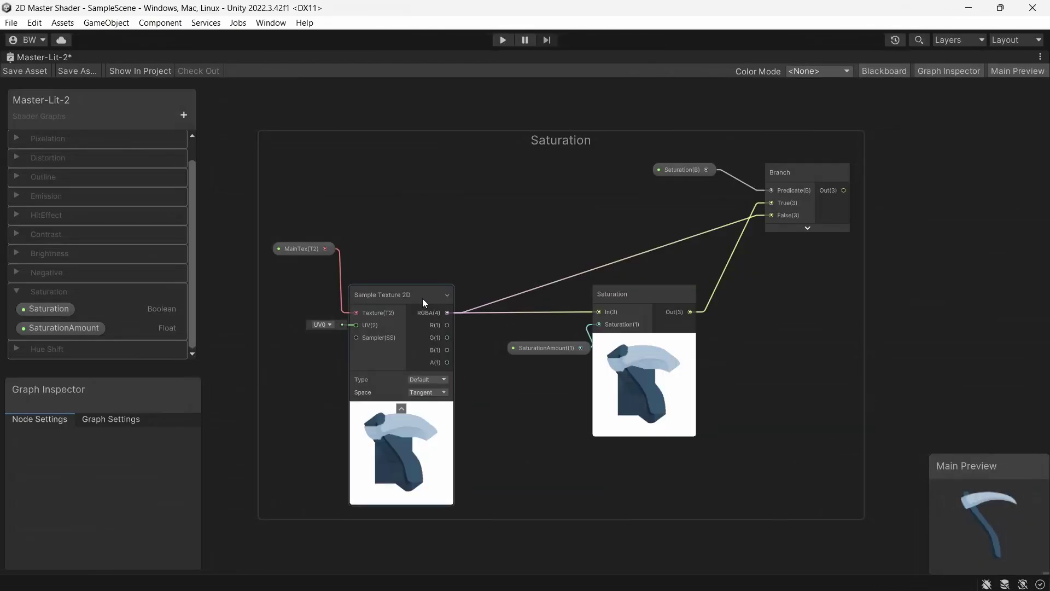
# - Examine the Saturation group's Sample Texture 2D node, Saturation node and SaturationAmount property
pyautogui.click(423, 298)
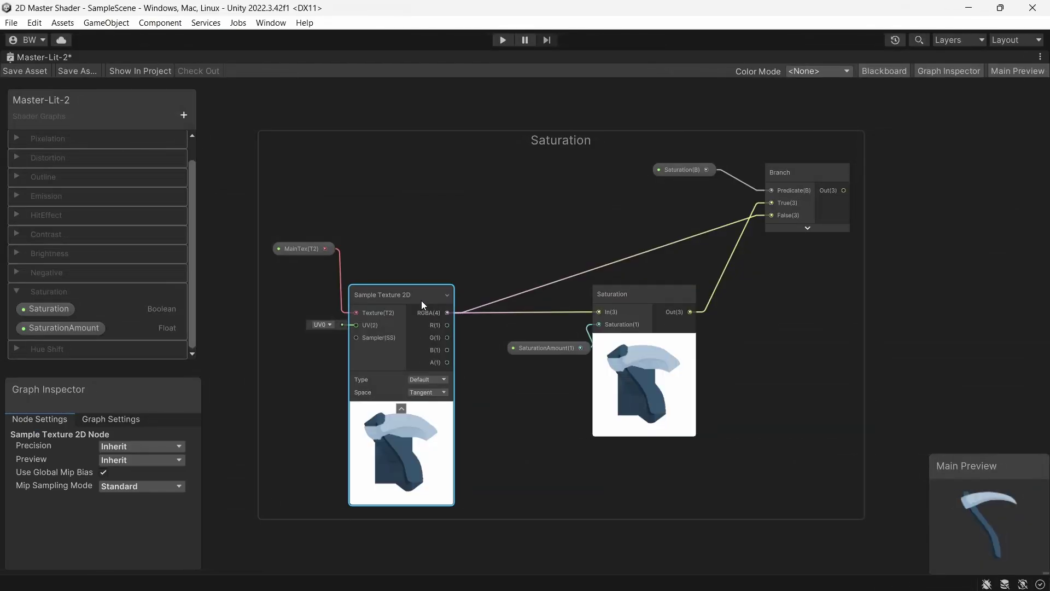
pyautogui.click(638, 302)
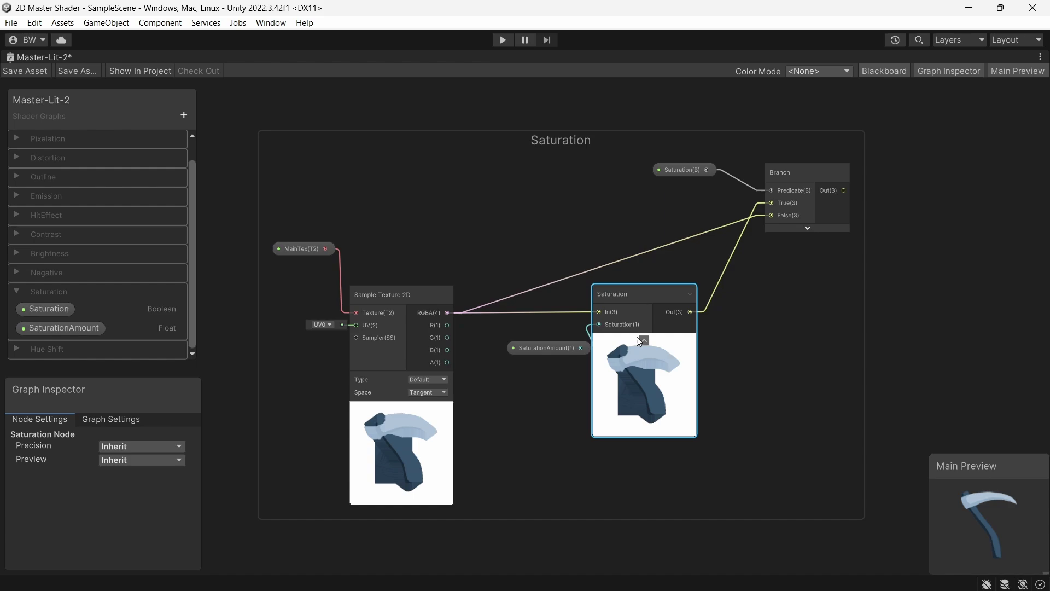
pyautogui.click(531, 348)
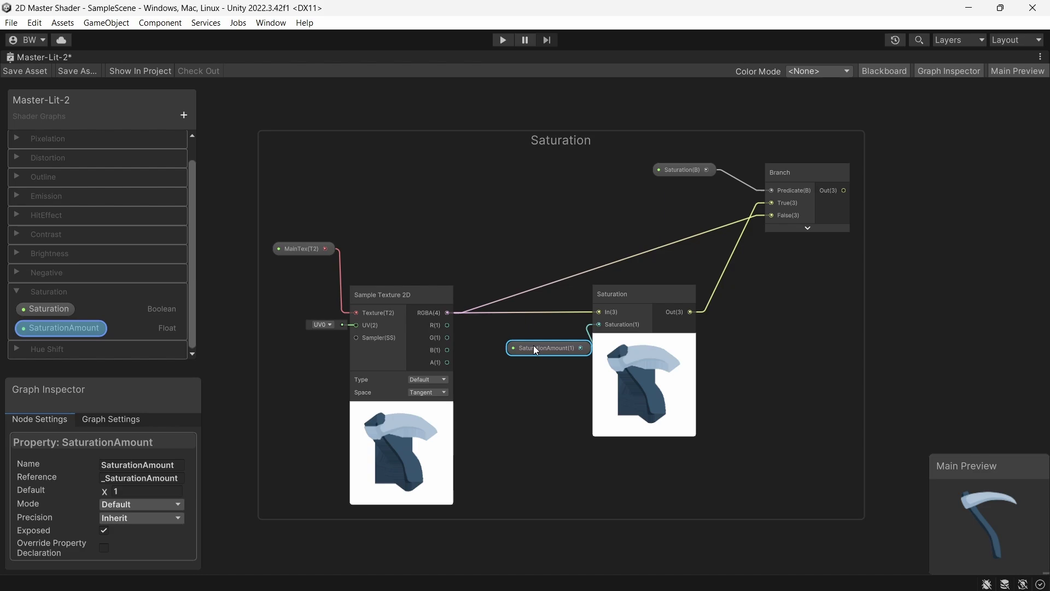
# - Convert the whole Saturation group to a sub-graph named SaturationSubG
pyautogui.scroll(-1, 533, 345)
pyautogui.moveTo(243, 138); pyautogui.dragTo(728, 405)
pyautogui.rightClick(751, 193)
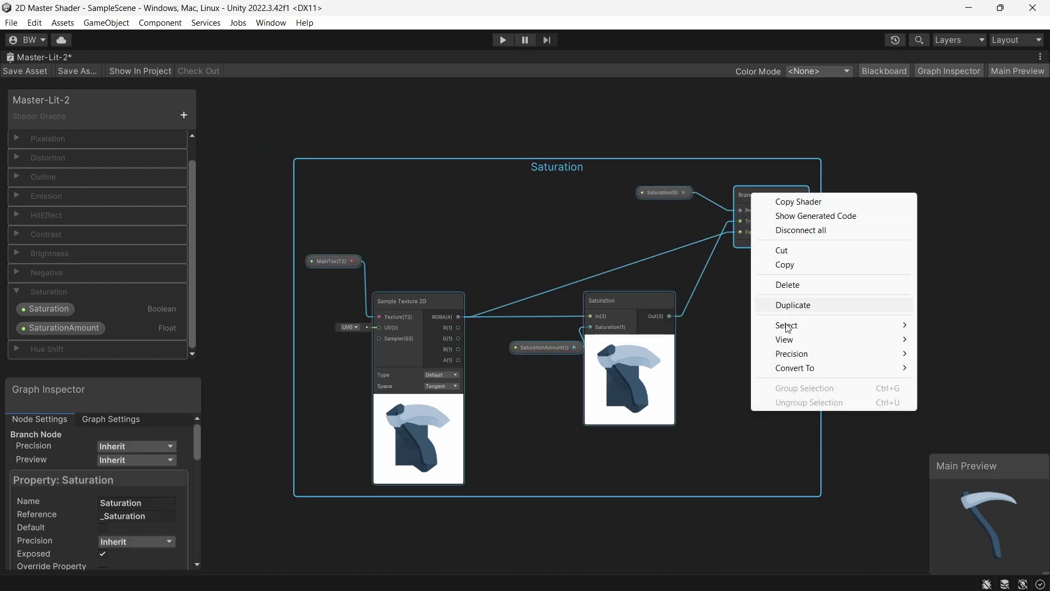
pyautogui.moveTo(872, 368)
pyautogui.click(928, 366)
pyautogui.write('SaturationSubG')
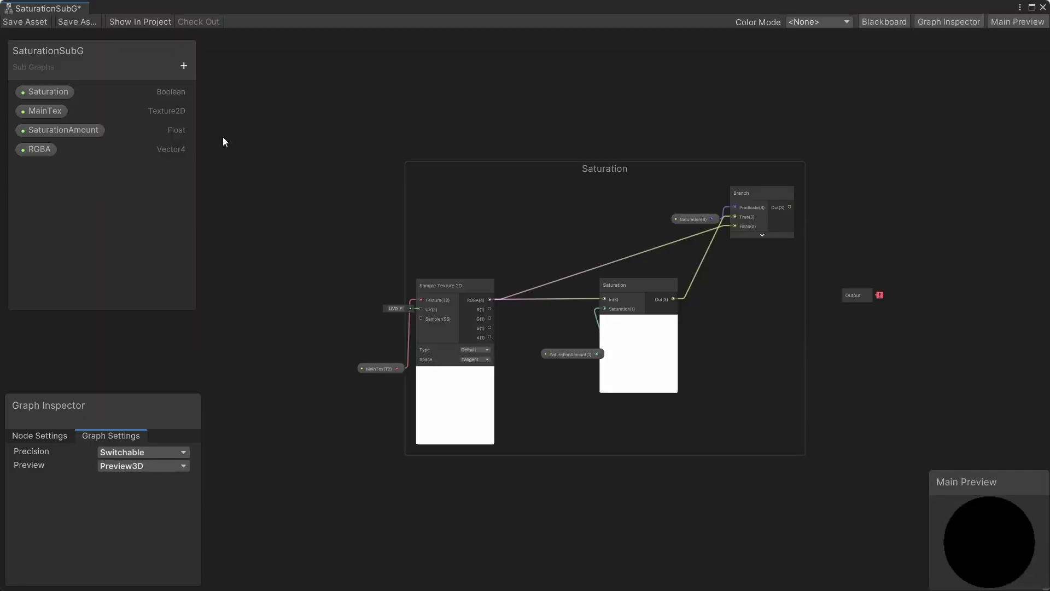
# - Place the Vector4 RGBA property first in SaturationSubG's list and connect it to Saturation's In and Branch's False inputs
pyautogui.moveTo(38, 148); pyautogui.dragTo(40, 88)
pyautogui.moveTo(38, 92); pyautogui.dragTo(601, 300)
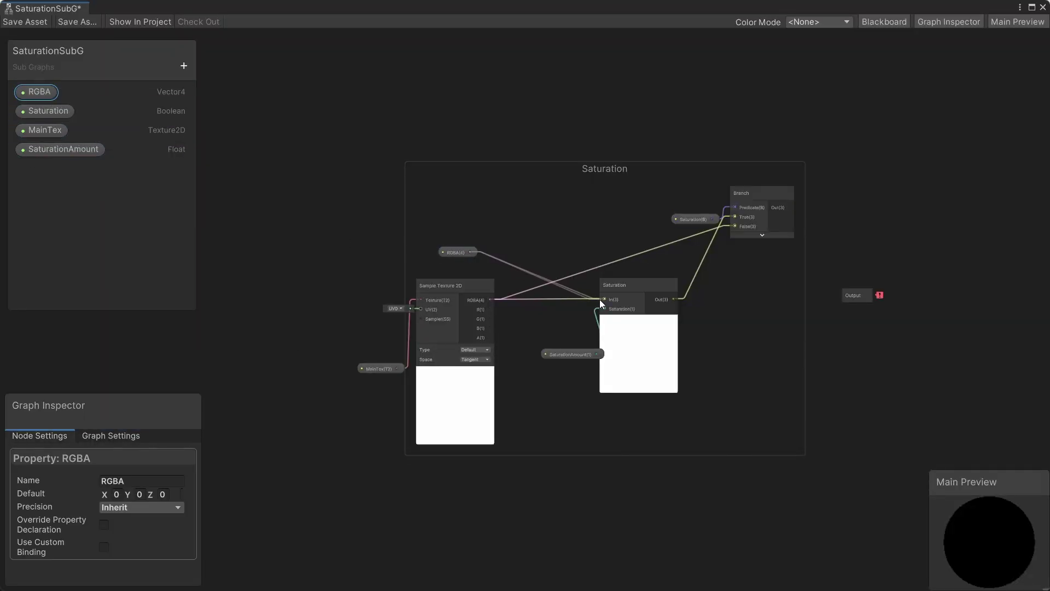
pyautogui.moveTo(470, 252); pyautogui.dragTo(735, 226)
# - Delete the texture sample, its MainTex node and the MainTex property from SaturationSubG, and move the RGBA node closer to the Saturation node
pyautogui.moveTo(506, 292); pyautogui.dragTo(375, 426)
pyautogui.press('Delete')
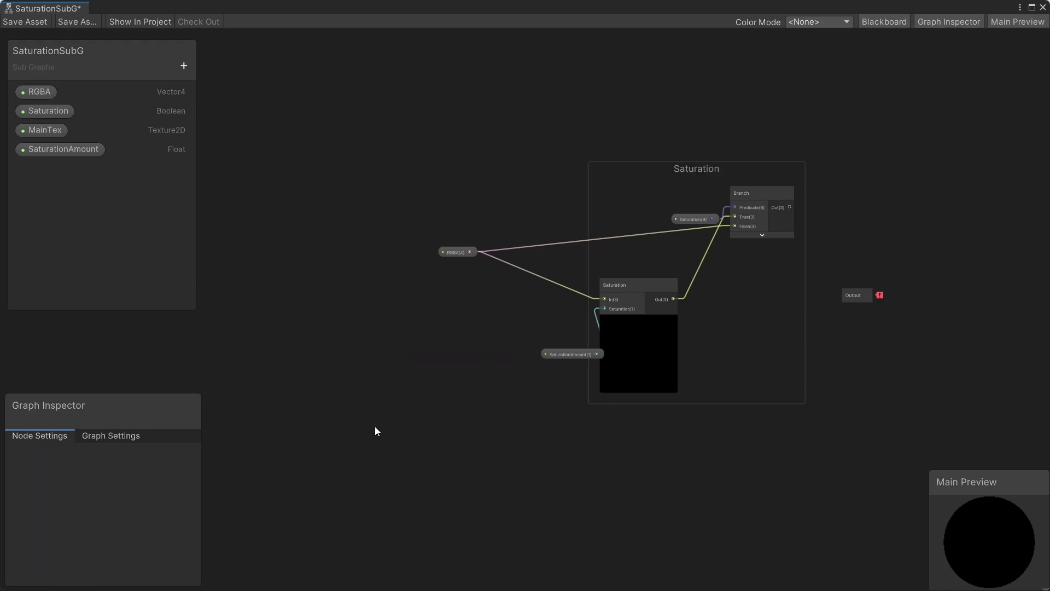
pyautogui.click(45, 130)
pyautogui.press('Delete')
pyautogui.click(461, 256)
pyautogui.scroll(5, 517, 253)
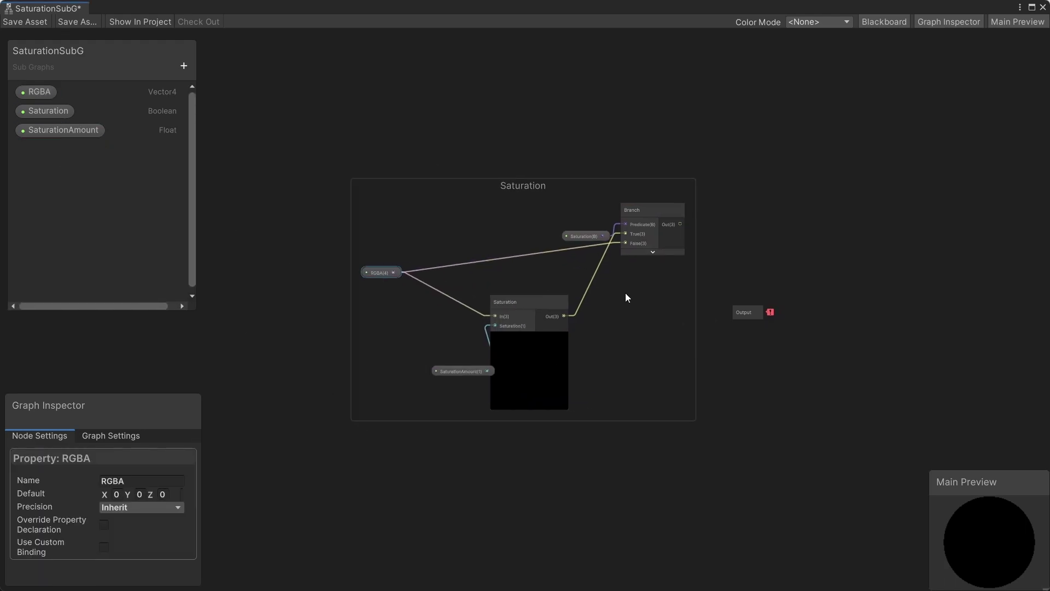
# - Give SaturationSubG's Output node a Vector4 input named RGBA and feed it from Branch's Out
pyautogui.click(775, 324)
pyautogui.click(155, 531)
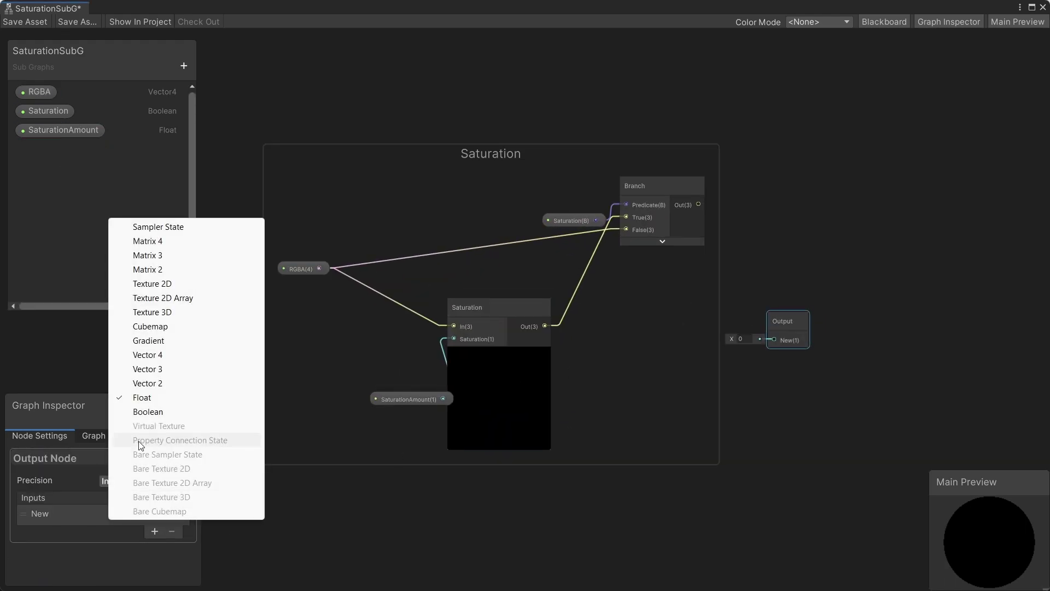
pyautogui.click(144, 356)
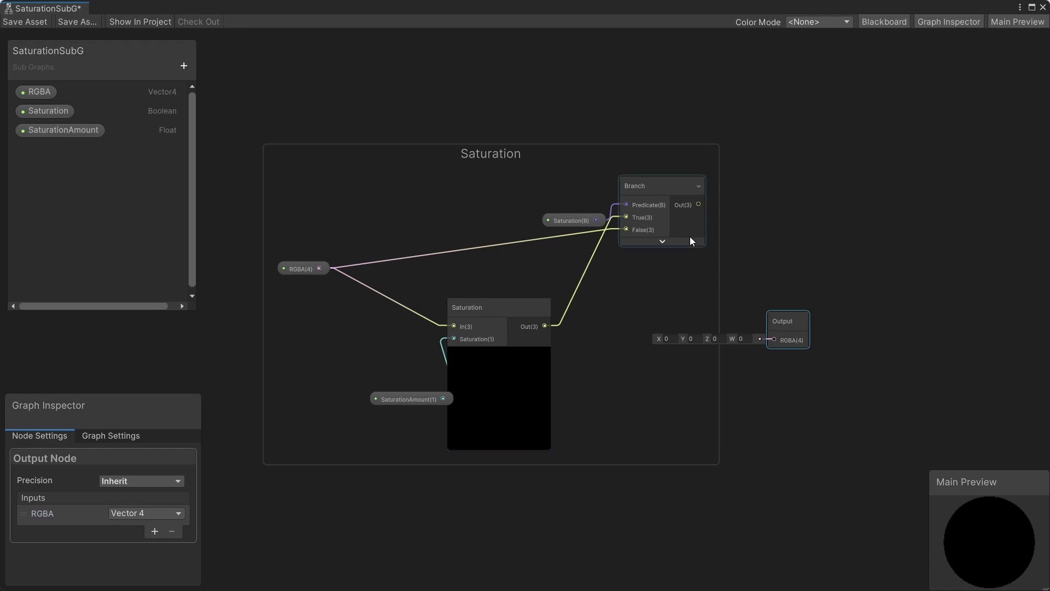
pyautogui.moveTo(768, 338); pyautogui.dragTo(773, 340)
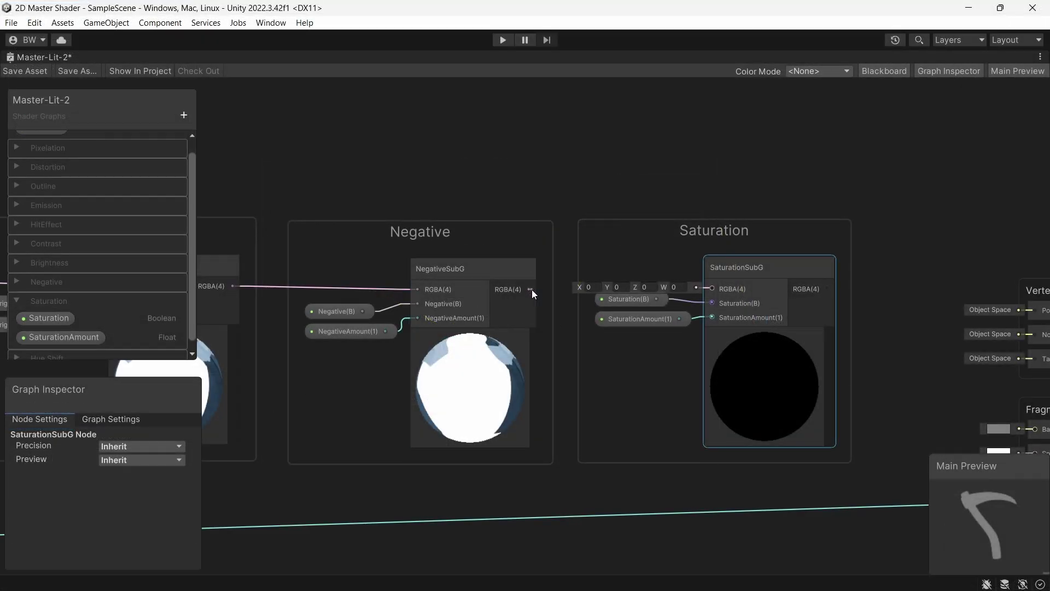
# - Chain SaturationSubG between NegativeSubG's RGBA output and the Fragment's Base Color, and save the asset
pyautogui.click(753, 291)
pyautogui.moveTo(754, 291); pyautogui.dragTo(641, 221, button='middle')
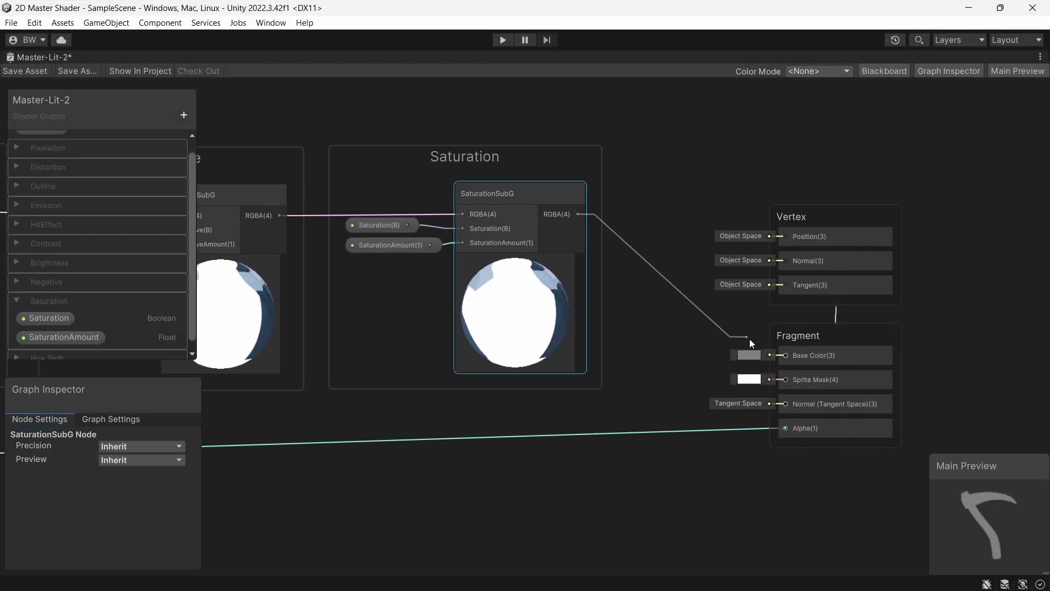
pyautogui.moveTo(751, 343); pyautogui.dragTo(786, 355)
pyautogui.click(18, 69)
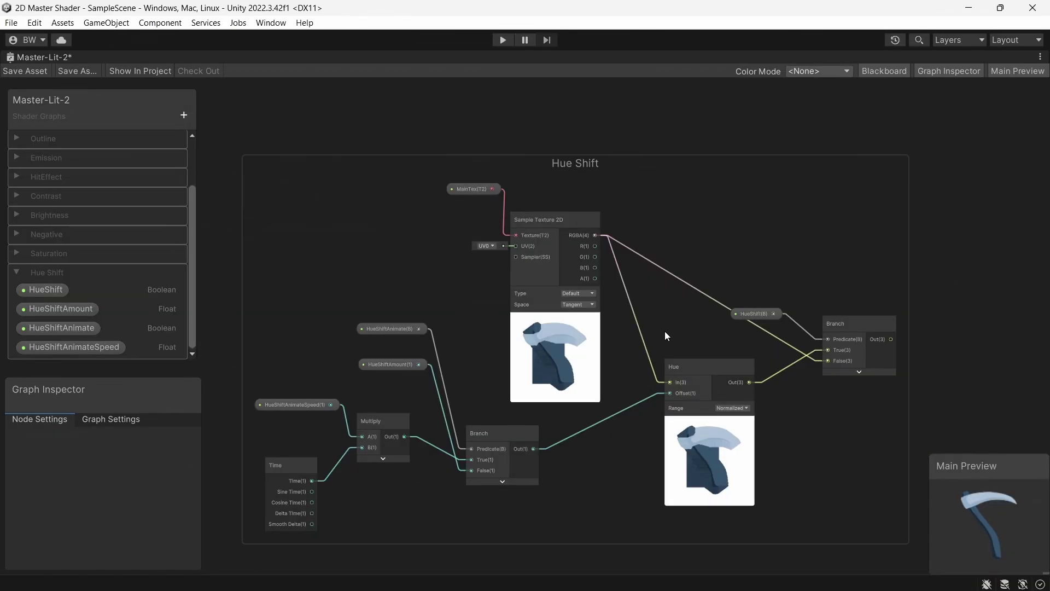
# - Examine the Hue Shift group's texture sample, Hue node, offset Branch node and HueShiftAnimate property
pyautogui.click(541, 218)
pyautogui.click(678, 366)
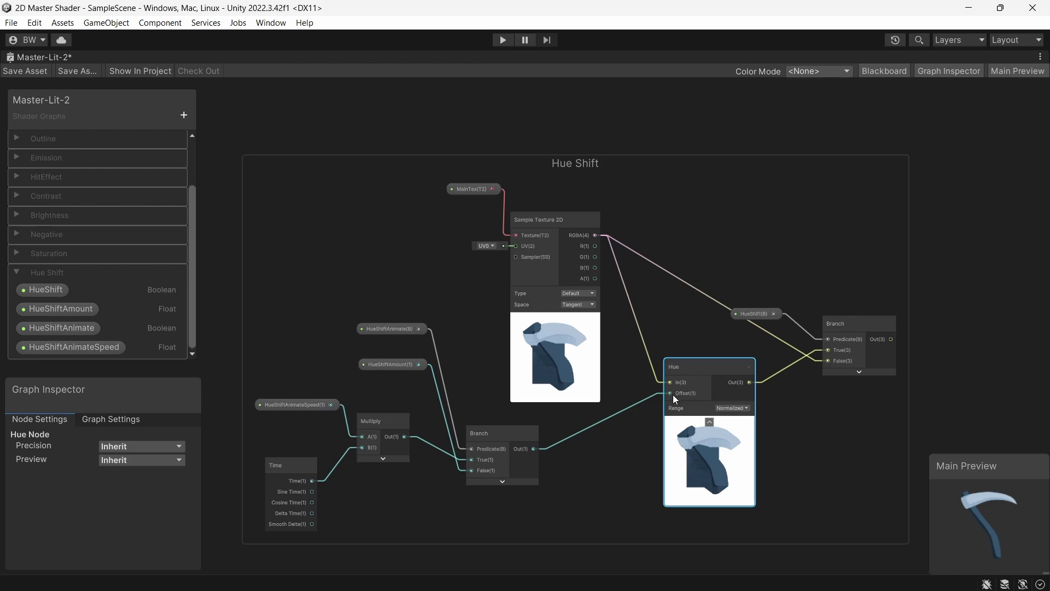
pyautogui.click(482, 432)
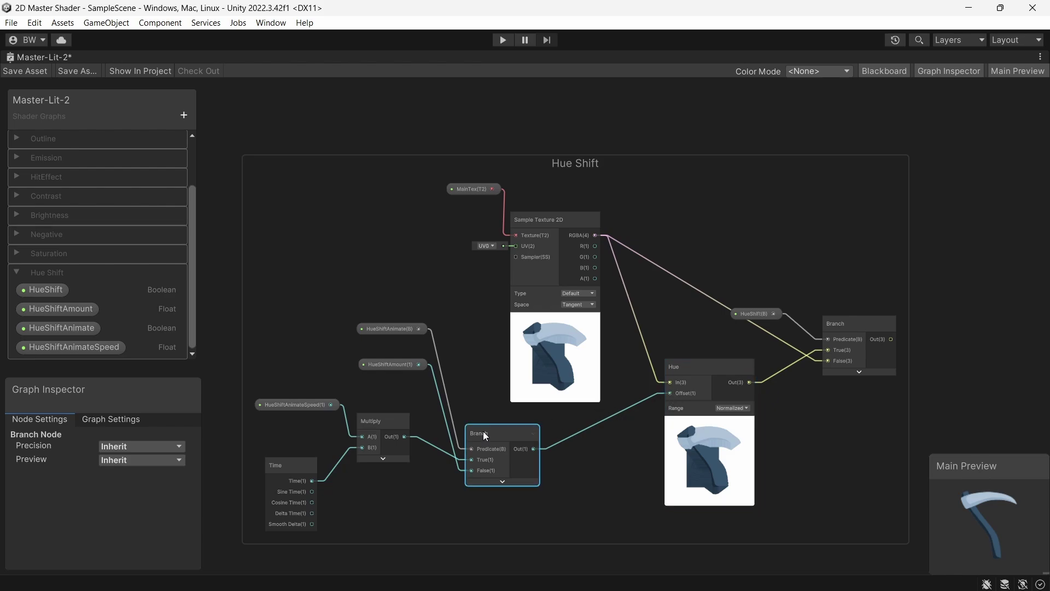
pyautogui.click(396, 326)
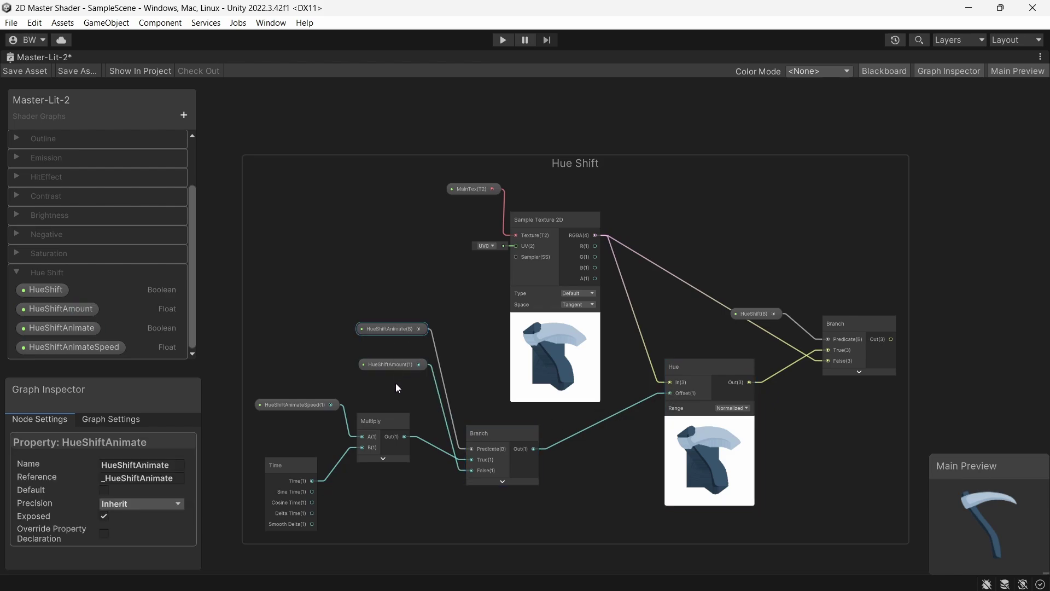
# - Examine the Time node, the HueShiftAnimateSpeed and HueShiftAmount properties, and the final Branch node in the Hue Shift group
pyautogui.moveTo(395, 383); pyautogui.dragTo(490, 284, button='middle')
pyautogui.click(461, 319)
pyautogui.click(403, 363)
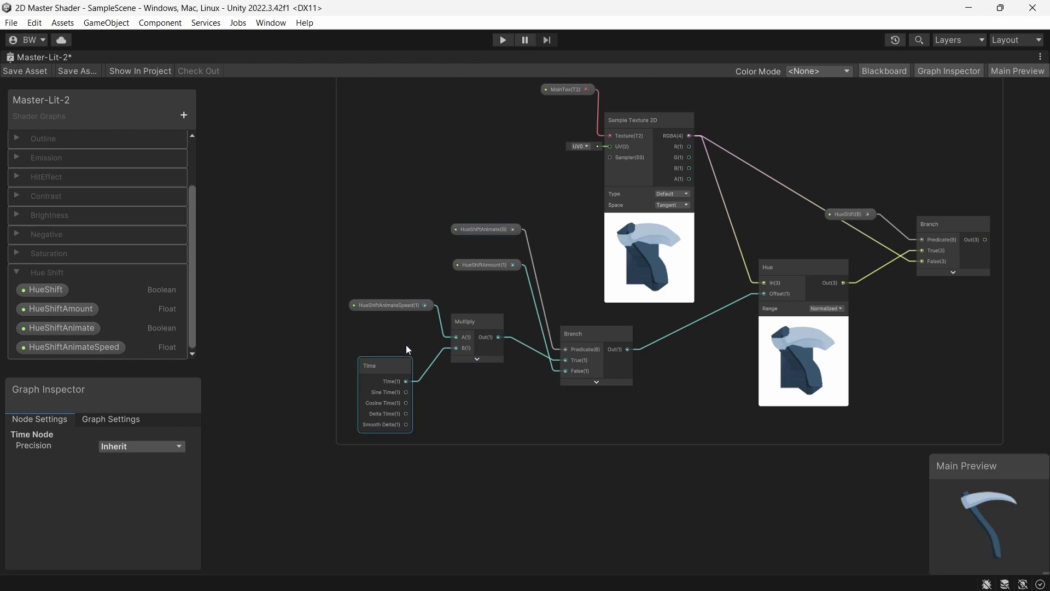
pyautogui.click(418, 306)
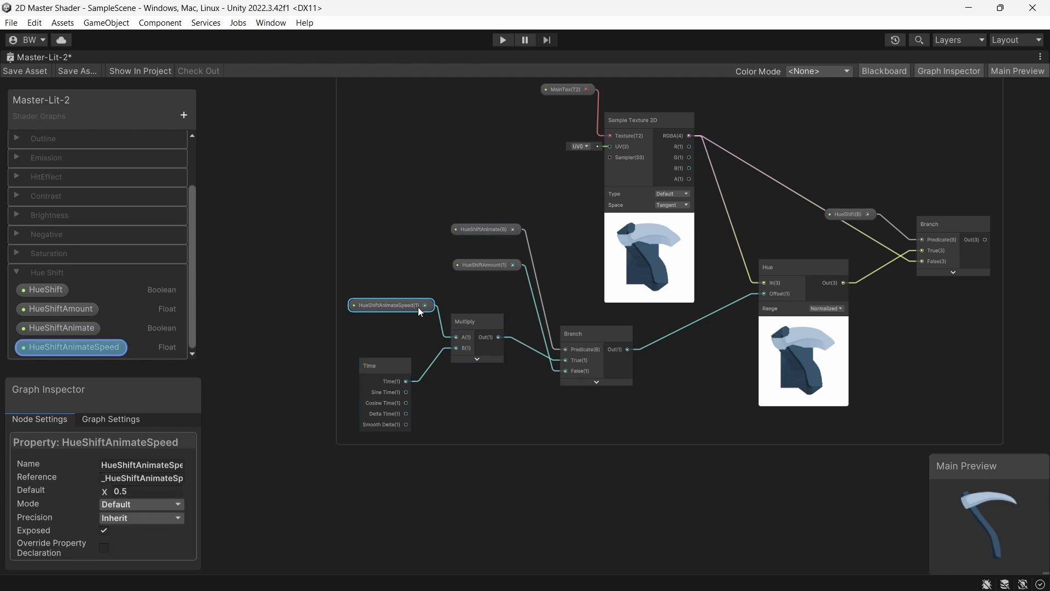
pyautogui.click(485, 267)
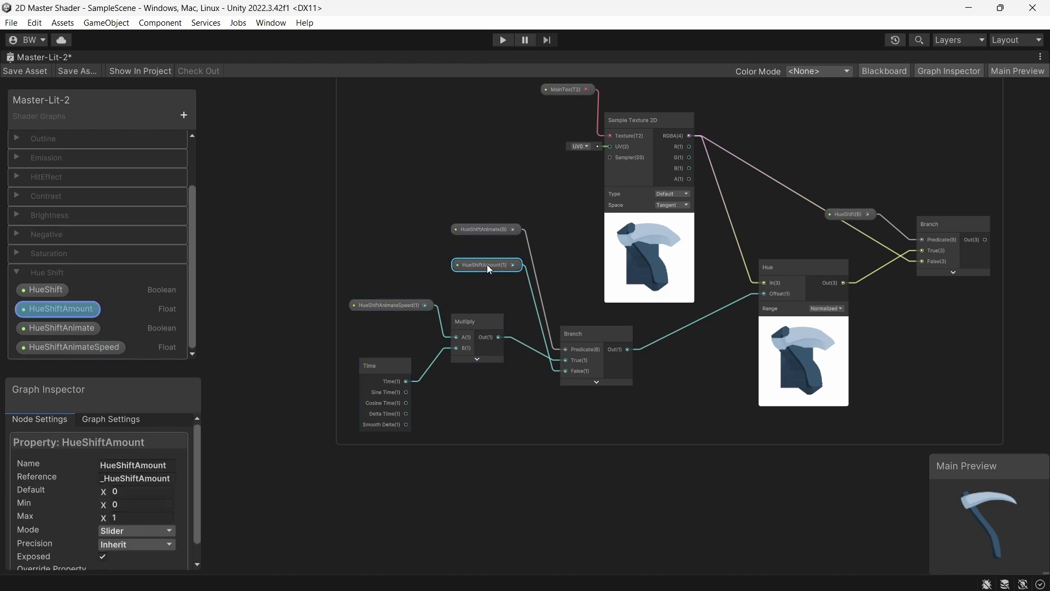
pyautogui.click(952, 227)
# - Convert all nodes of the Hue Shift group into a sub-graph saved as HueShiftSubG in the Recording Subgraphs folder
pyautogui.scroll(-2, 951, 170)
pyautogui.moveTo(952, 171); pyautogui.dragTo(823, 276, button='middle')
pyautogui.moveTo(300, 166); pyautogui.dragTo(848, 460)
pyautogui.rightClick(817, 321)
pyautogui.moveTo(861, 492)
pyautogui.click(792, 487)
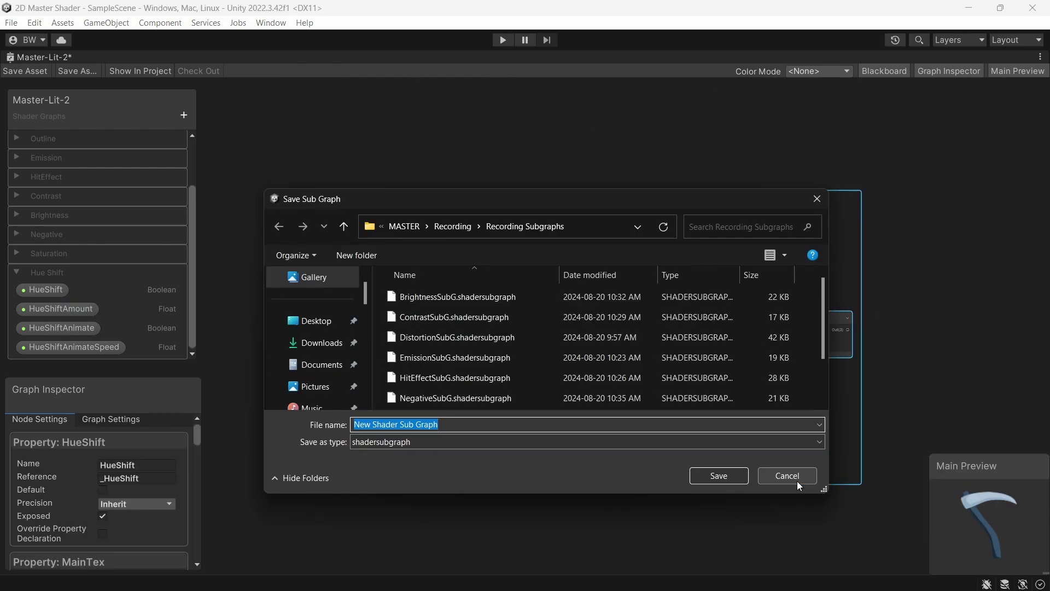
pyautogui.write('HueShiftSubG')
pyautogui.press('Return')
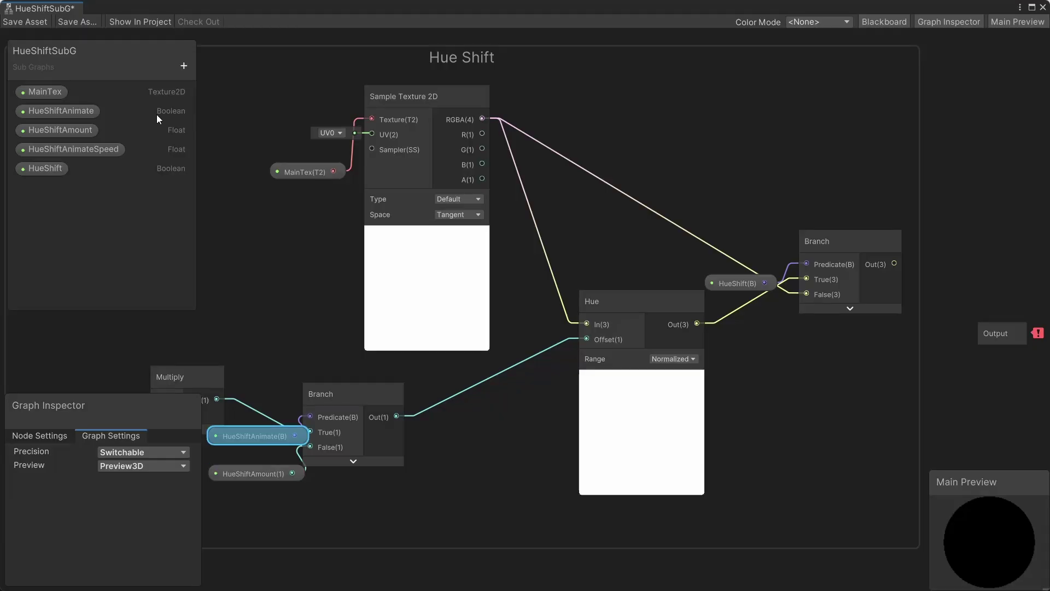
# - Add a Vector4 property named RGBA to HueShiftSubG, make it first in the property list and place its node in the graph
pyautogui.click(184, 66)
pyautogui.click(224, 134)
pyautogui.write('RGBA')
pyautogui.press('Return')
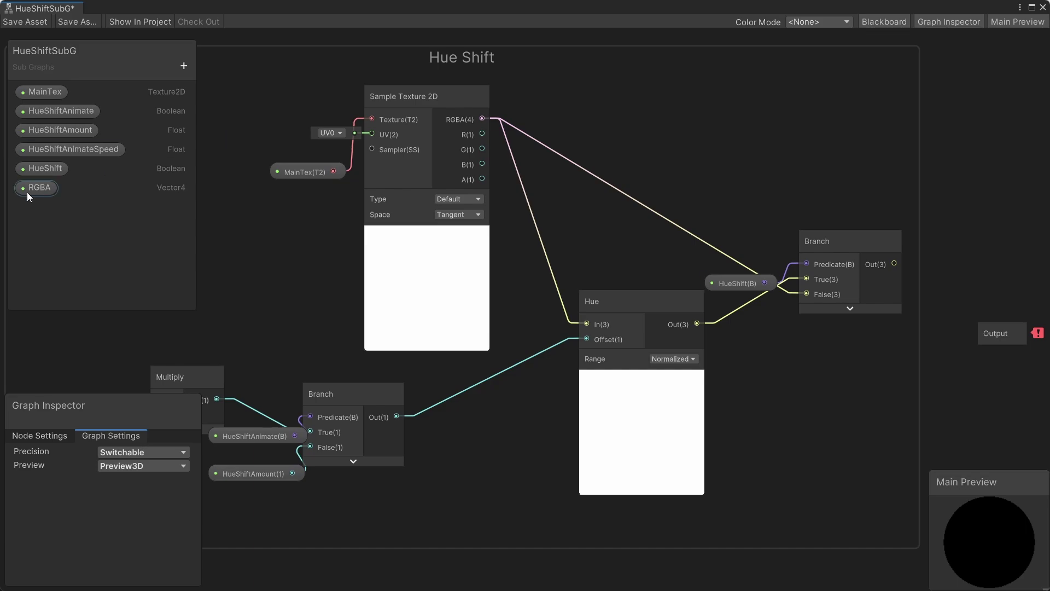
pyautogui.moveTo(29, 191); pyautogui.dragTo(41, 87)
pyautogui.scroll(-3, 346, 273)
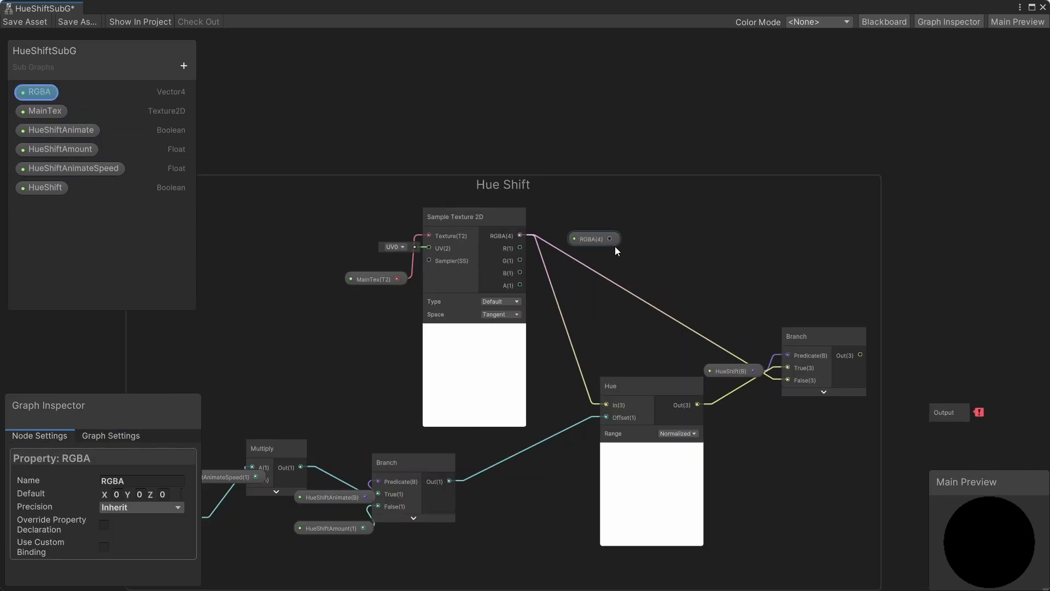
# - Move the HueShift node above the final Branch and feed RGBA into Hue's In and Branch's False inputs
pyautogui.moveTo(773, 347); pyautogui.dragTo(738, 292)
pyautogui.press('space')
pyautogui.moveTo(610, 238); pyautogui.dragTo(606, 405)
# - Delete the texture sample, its MainTex node and the MainTex property from HueShiftSubG
pyautogui.moveTo(321, 207); pyautogui.dragTo(462, 300)
pyautogui.press('Delete')
pyautogui.click(45, 111)
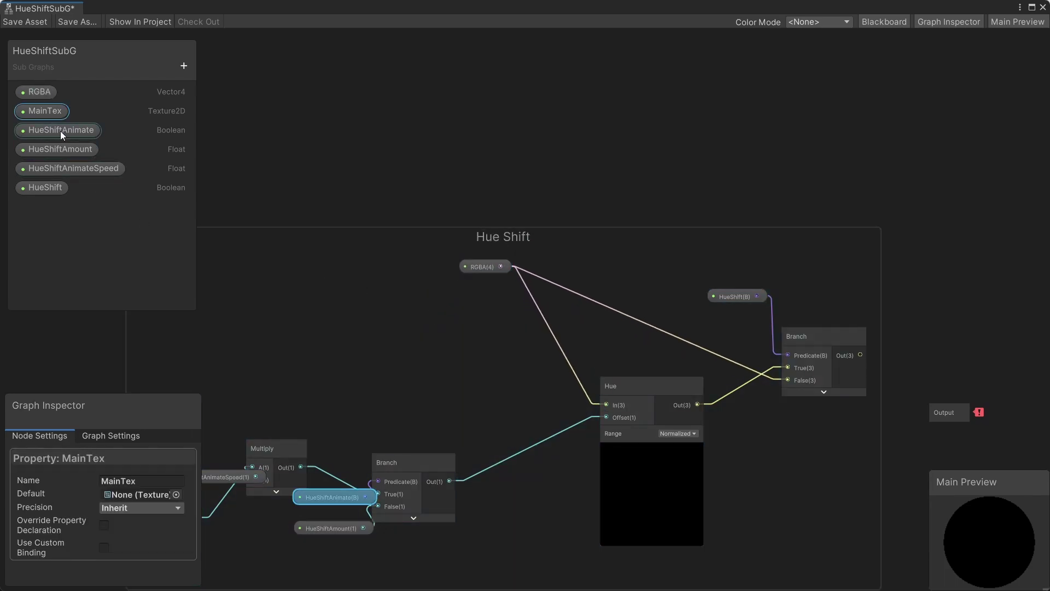
pyautogui.press('Delete')
# - Give HueShiftSubG's Output node a Vector4 input named RGBA and feed it from the final Branch's Out
pyautogui.click(558, 330)
pyautogui.scroll(-1, 473, 330)
pyautogui.click(786, 356)
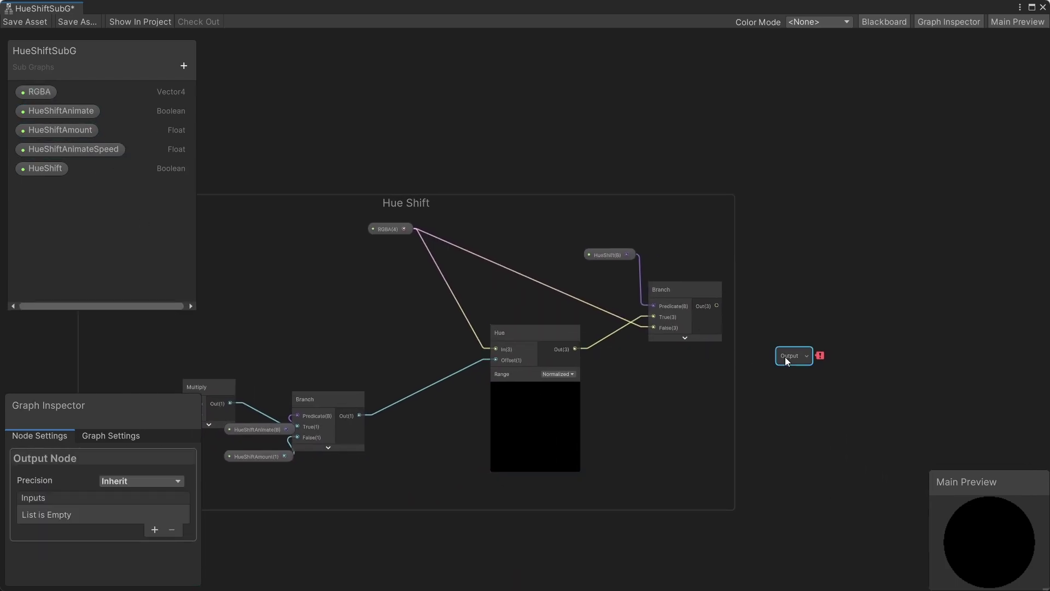
pyautogui.click(154, 531)
pyautogui.click(145, 513)
pyautogui.click(178, 365)
pyautogui.doubleClick(40, 513)
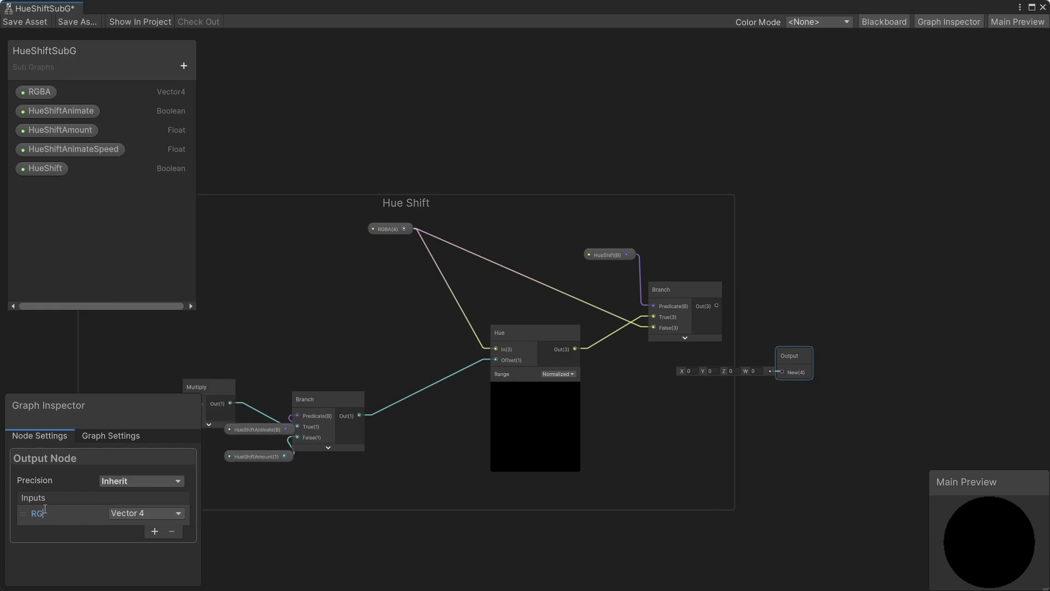
pyautogui.moveTo(718, 311); pyautogui.dragTo(782, 372)
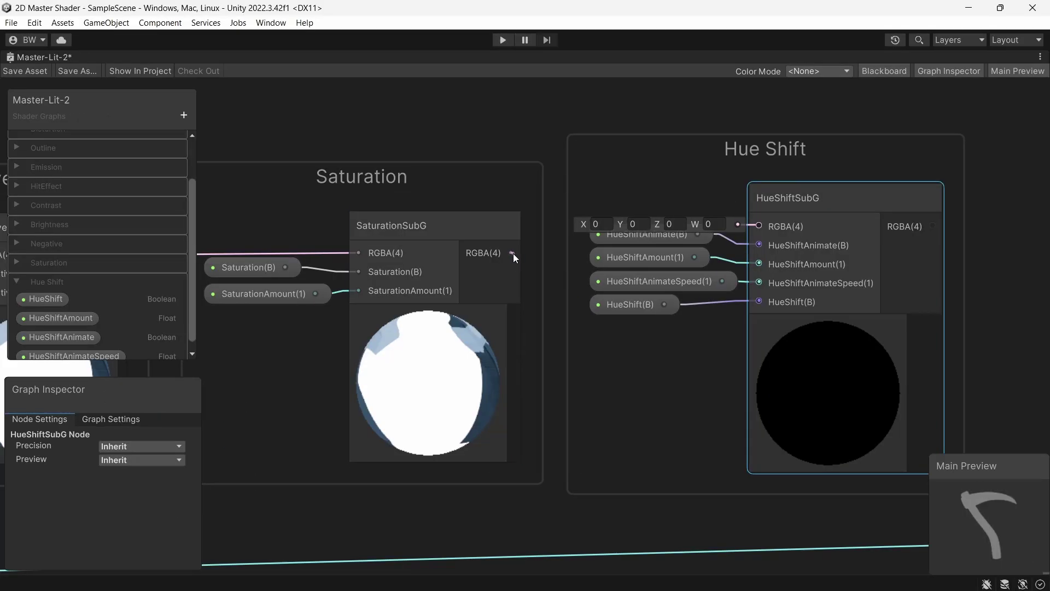
# - Chain HueShiftSubG between SaturationSubG's RGBA output and the Fragment's Base Color
pyautogui.click(736, 229)
pyautogui.scroll(-2, 815, 265)
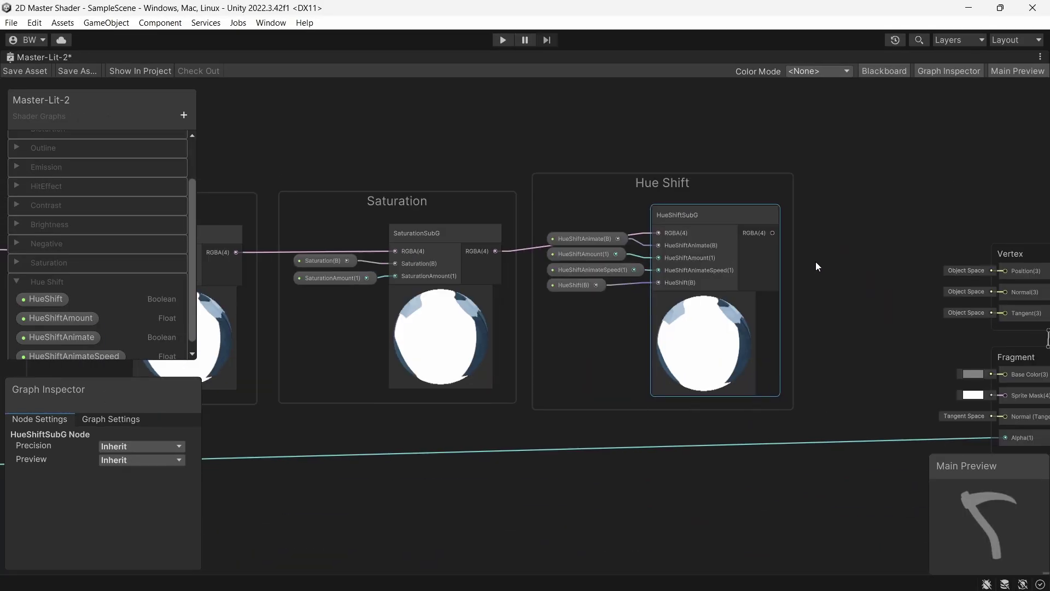
pyautogui.moveTo(816, 264); pyautogui.dragTo(523, 255, button='middle')
pyautogui.moveTo(522, 252); pyautogui.dragTo(753, 391)
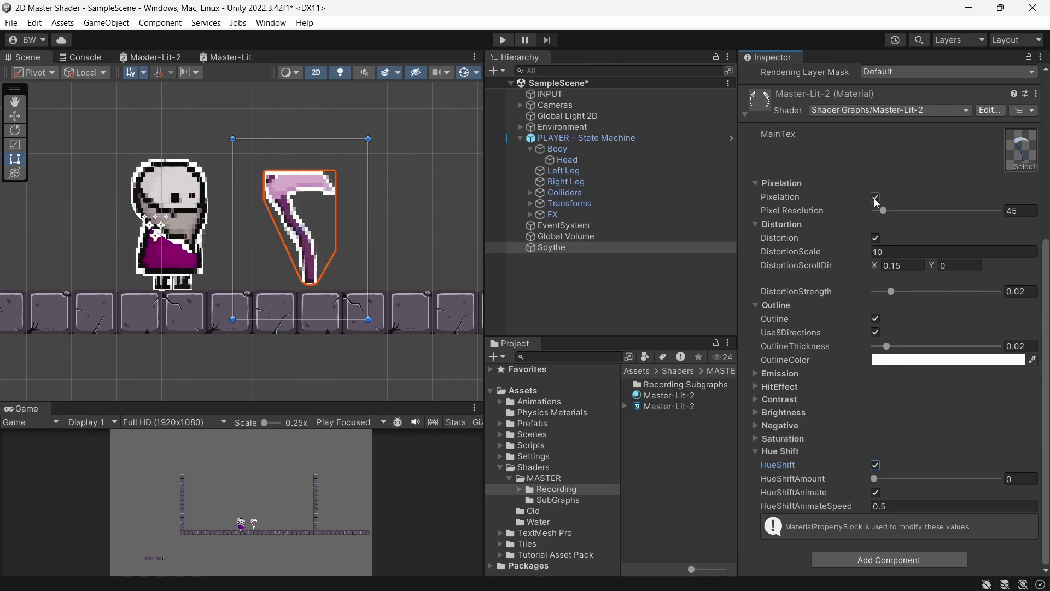
# - Turn off Pixelation on the Scythe's Master-Lit-2 material
pyautogui.click(875, 198)
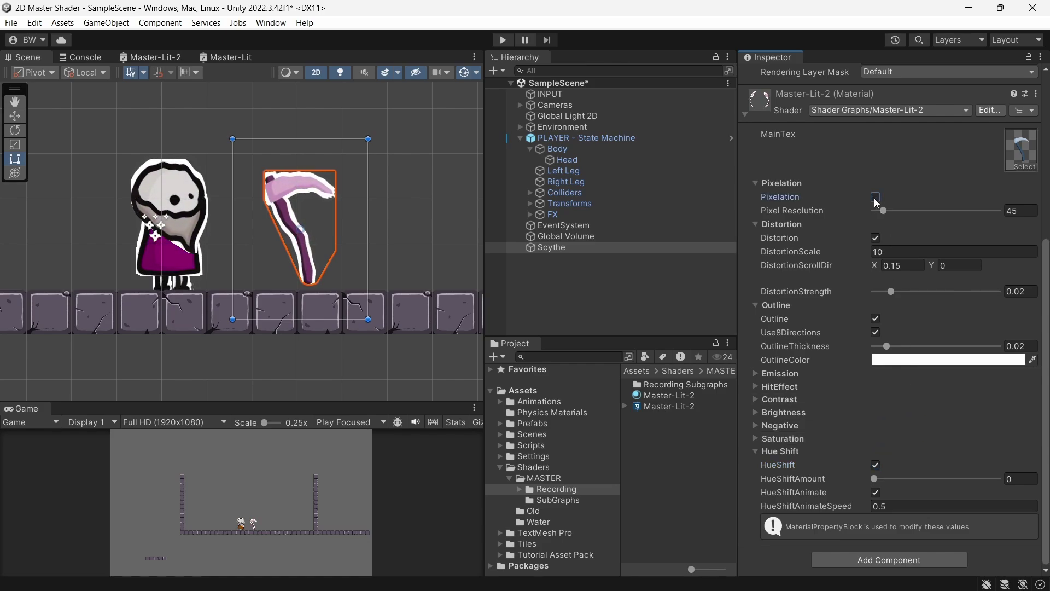